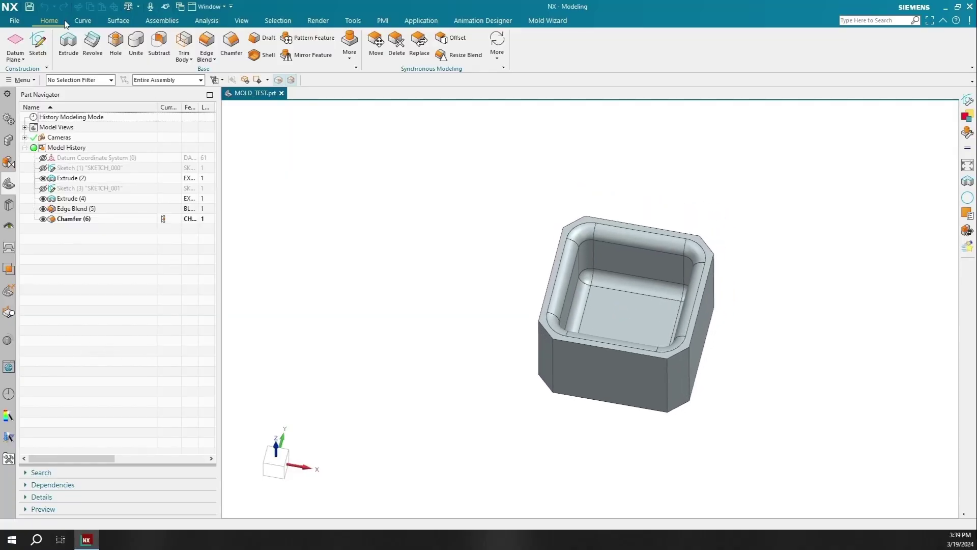
Initialize a mold project for the box body with ABS material and the Mold.V1 configuration, accepting the proposed part names
{"action": "left_click", "coordinate": [557, 22]}
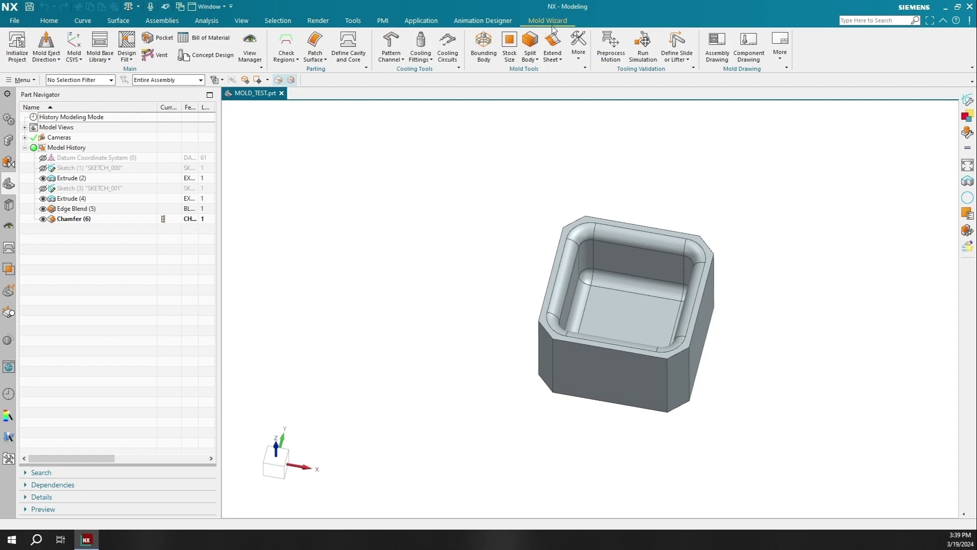
{"action": "left_click", "coordinate": [23, 48]}
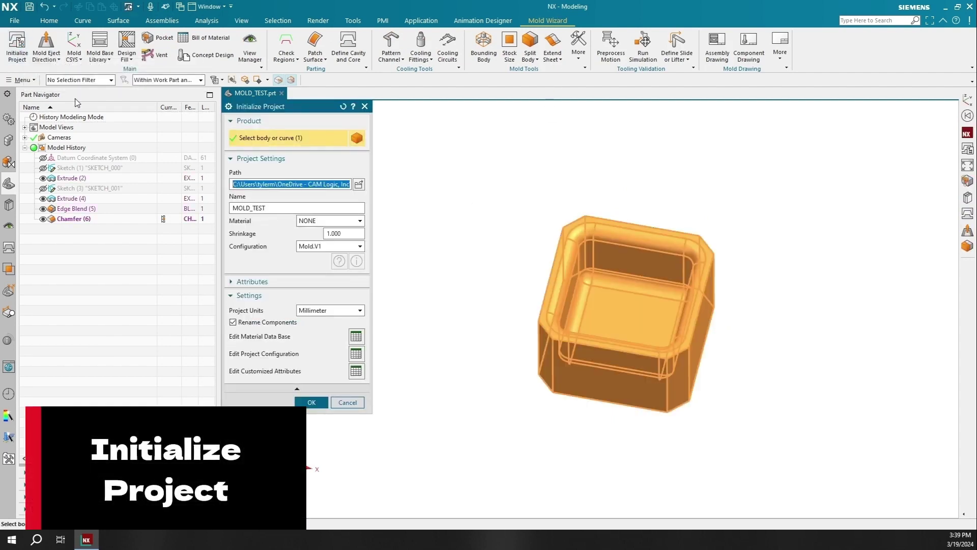
{"action": "left_click", "coordinate": [326, 222]}
{"action": "left_click", "coordinate": [315, 250]}
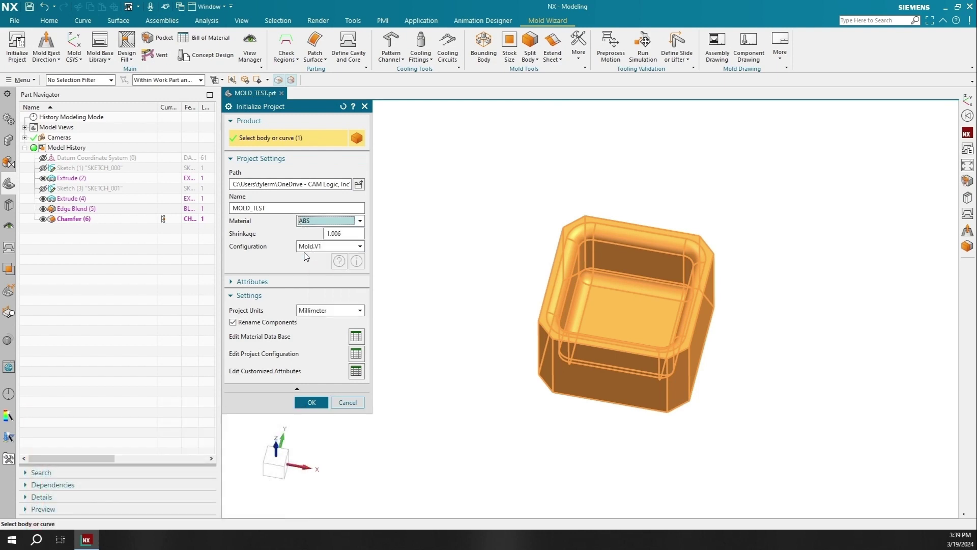
{"action": "left_click", "coordinate": [312, 403]}
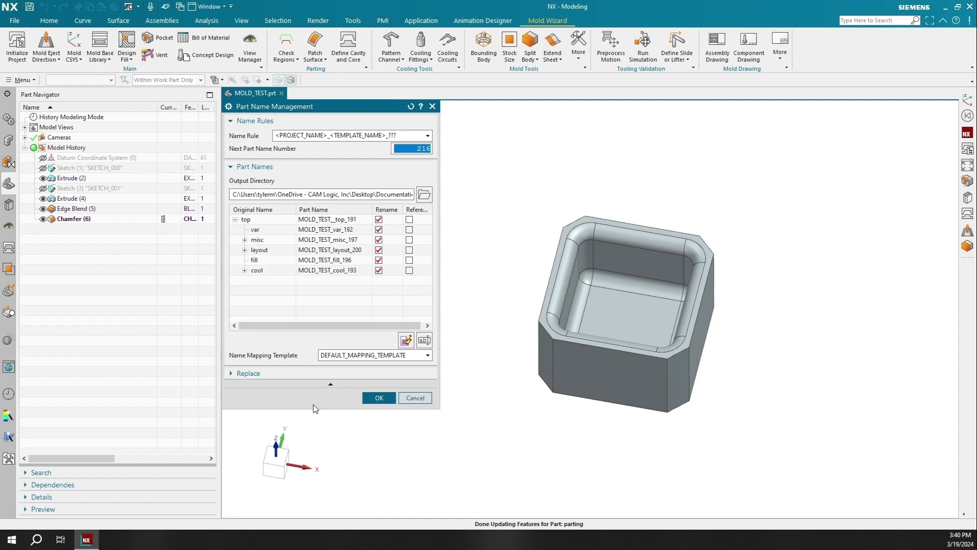
{"action": "left_click", "coordinate": [380, 398]}
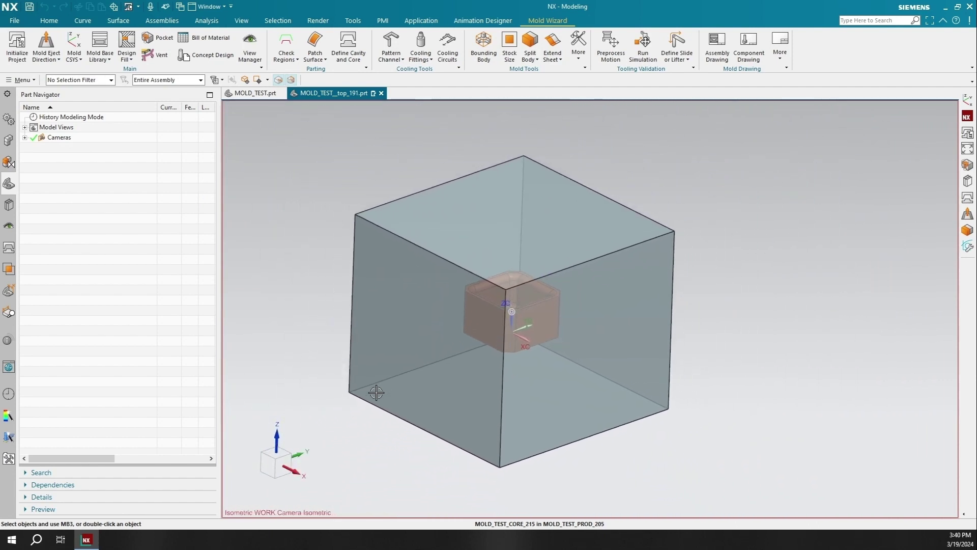
During Mold CSYS setup, move the WCS origin 7.5 mm along ZC onto the box's top rim and reverse the ZC axis
{"action": "left_click", "coordinate": [73, 46]}
{"action": "left_click", "coordinate": [259, 221]}
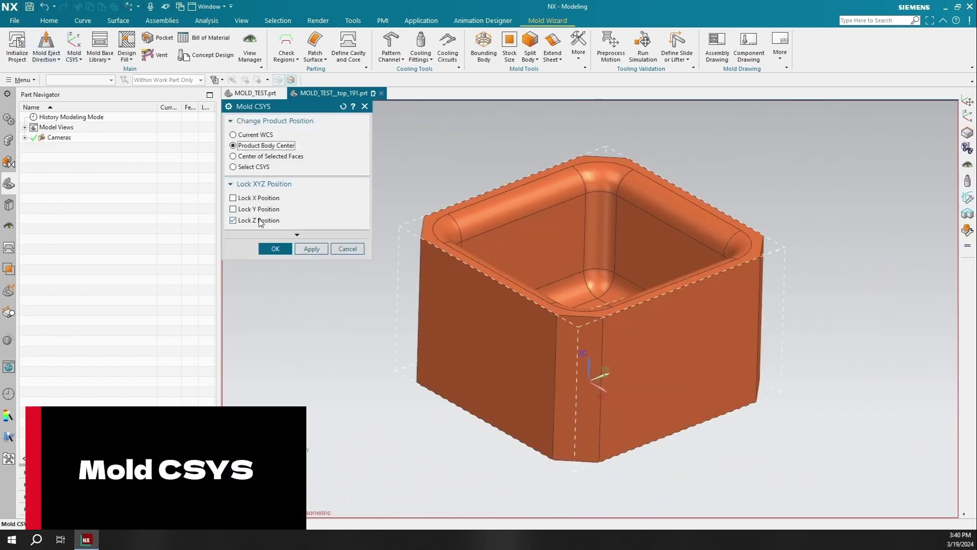
{"action": "left_click", "coordinate": [260, 221]}
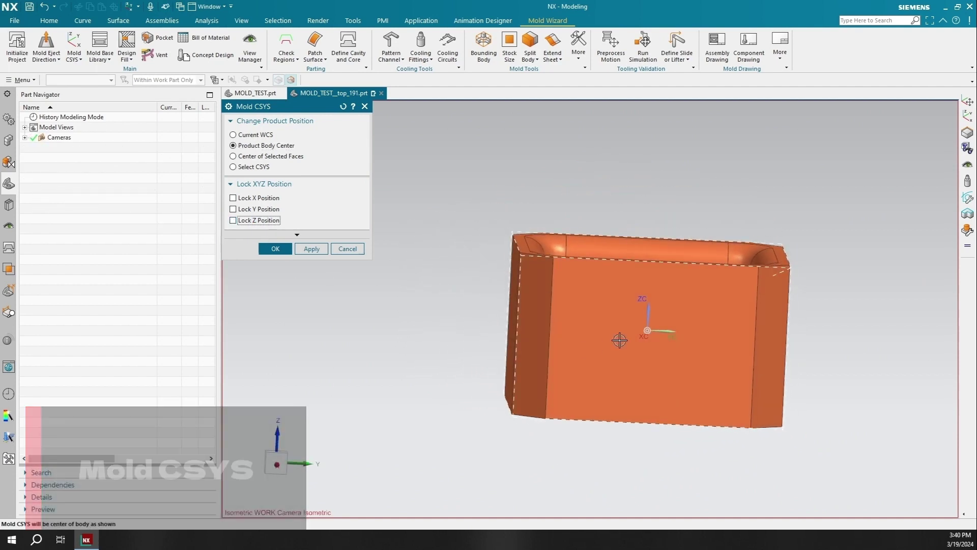
{"action": "double_click", "coordinate": [653, 316]}
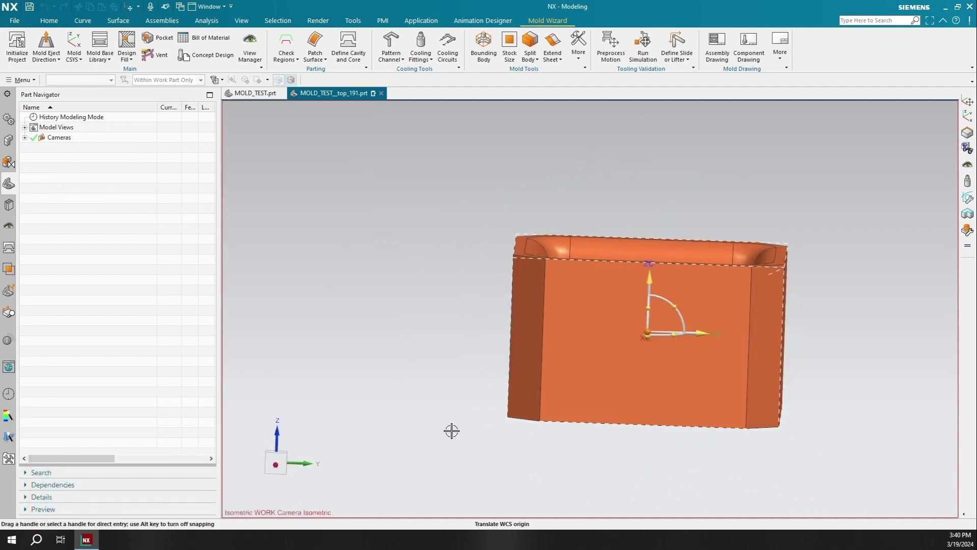
{"action": "left_click", "coordinate": [280, 461]}
{"action": "left_click_drag", "start_coordinate": [648, 282], "coordinate": [657, 202]}
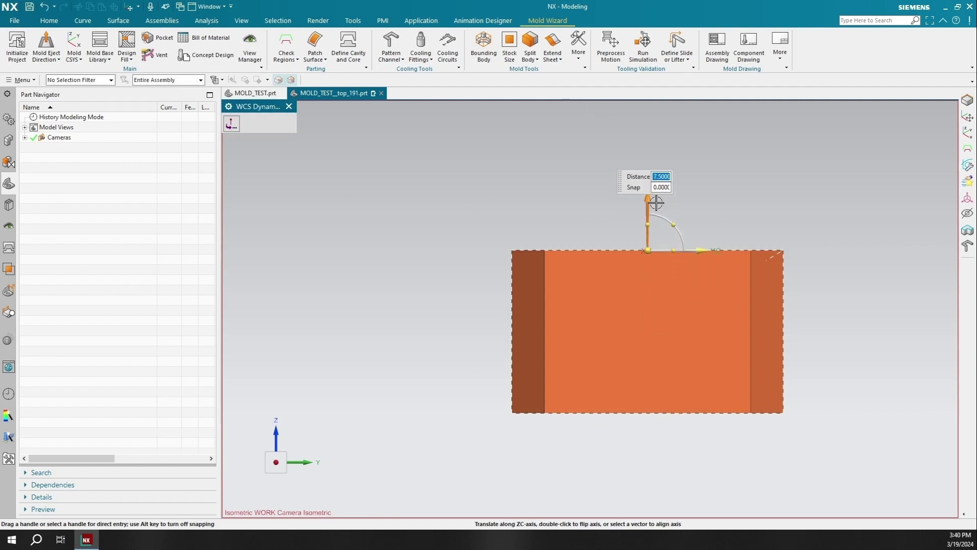
{"action": "double_click", "coordinate": [648, 202]}
{"action": "middle_click_drag", "start_coordinate": [355, 234], "coordinate": [377, 272]}
{"action": "middle_click", "coordinate": [360, 238]}
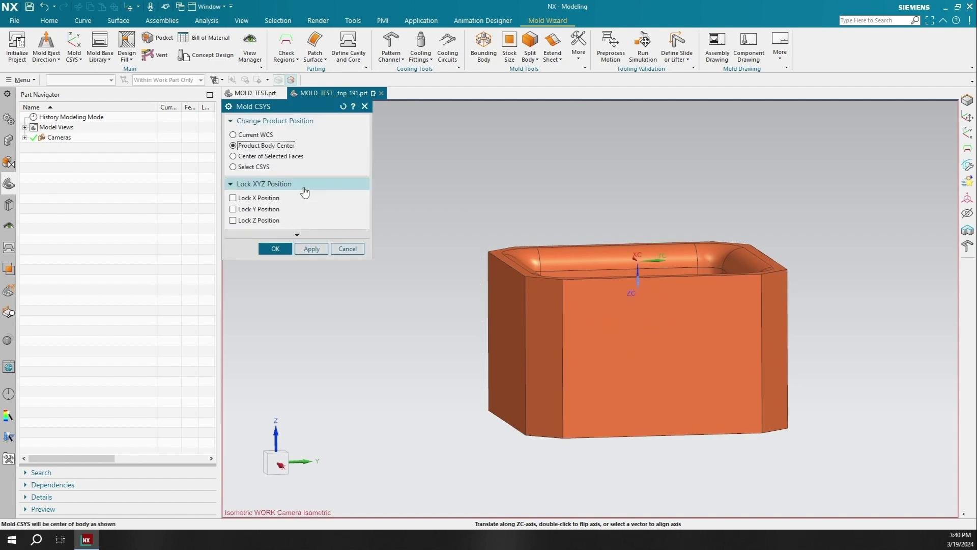
Set the mold CSYS to the product body center with the Z position locked
{"action": "left_click", "coordinate": [233, 220]}
{"action": "left_click", "coordinate": [274, 248]}
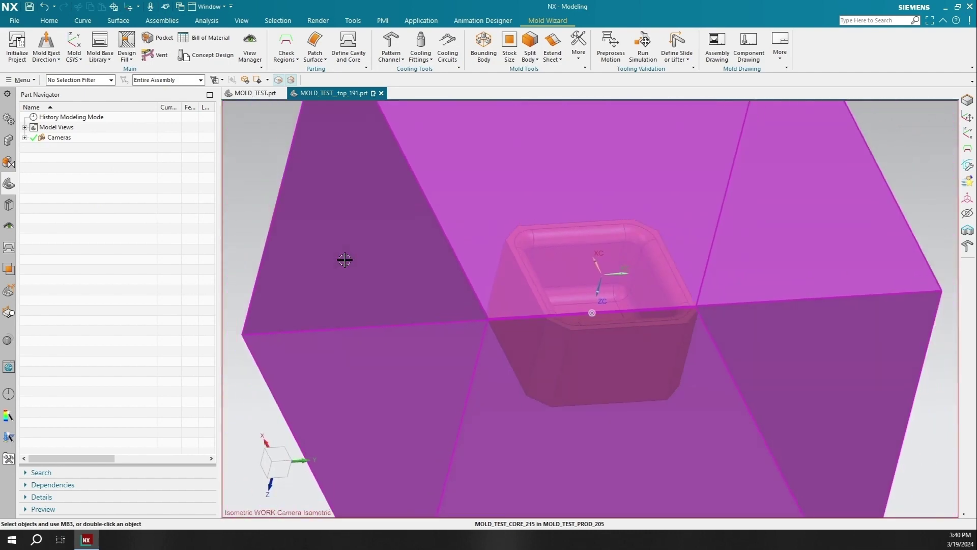
Create the product workpiece as a sketch-based user-defined block with a -25 mm start and a 40 mm end distance
{"action": "left_click", "coordinate": [73, 56]}
{"action": "left_click", "coordinate": [92, 109]}
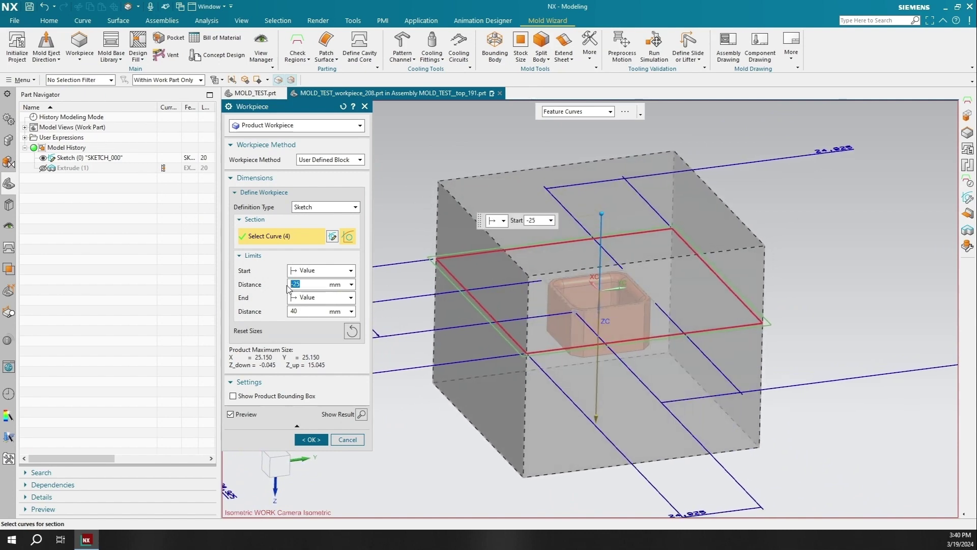
{"action": "left_click", "coordinate": [311, 439]}
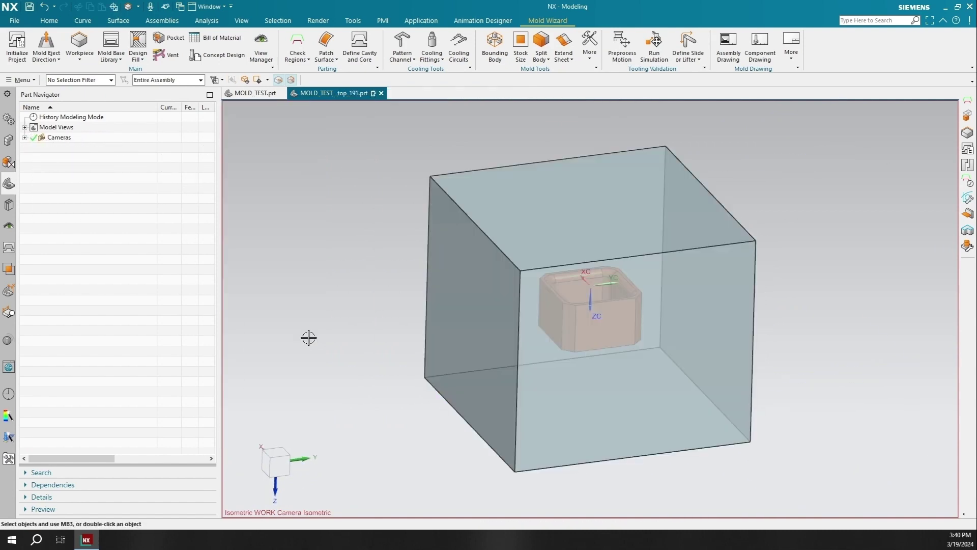
Calculate Check Regions on the product body with Reset All and color all faces by draft angle with a 3° limit
{"action": "left_click", "coordinate": [296, 61]}
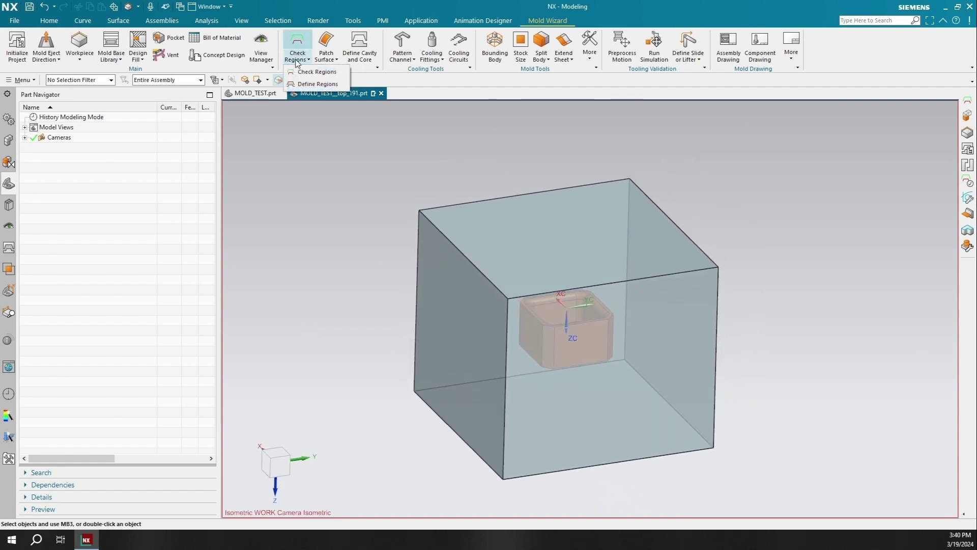
{"action": "left_click", "coordinate": [306, 75]}
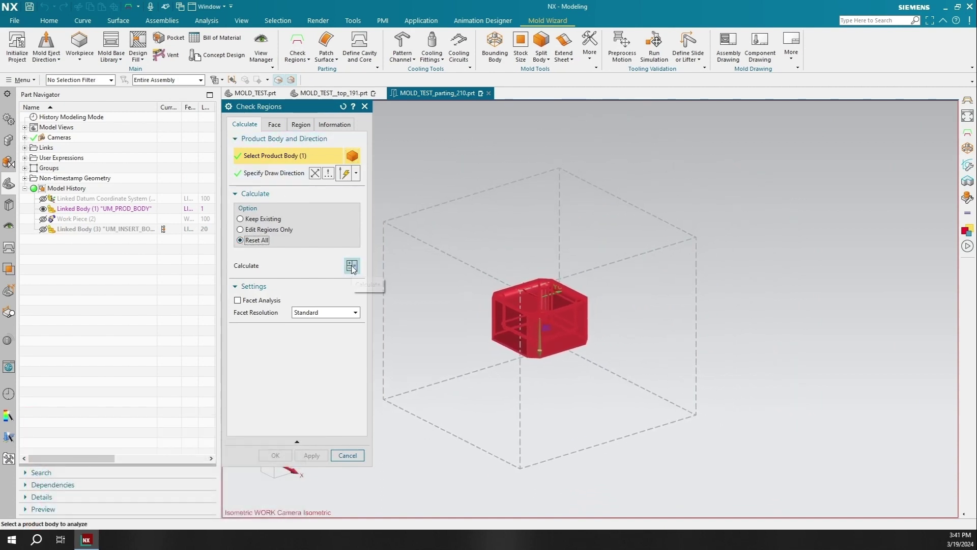
{"action": "left_click", "coordinate": [276, 127]}
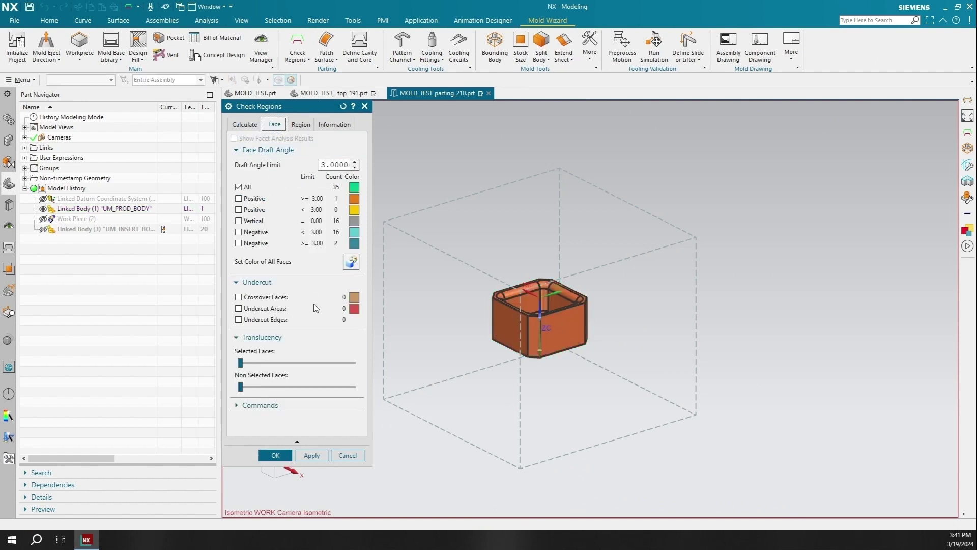
{"action": "left_click", "coordinate": [352, 263]}
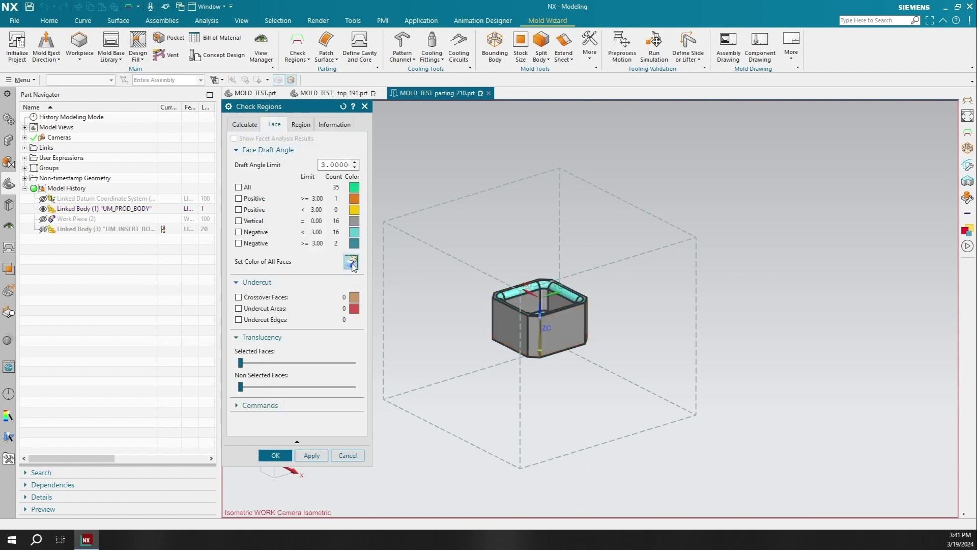
{"action": "left_click", "coordinate": [276, 456]}
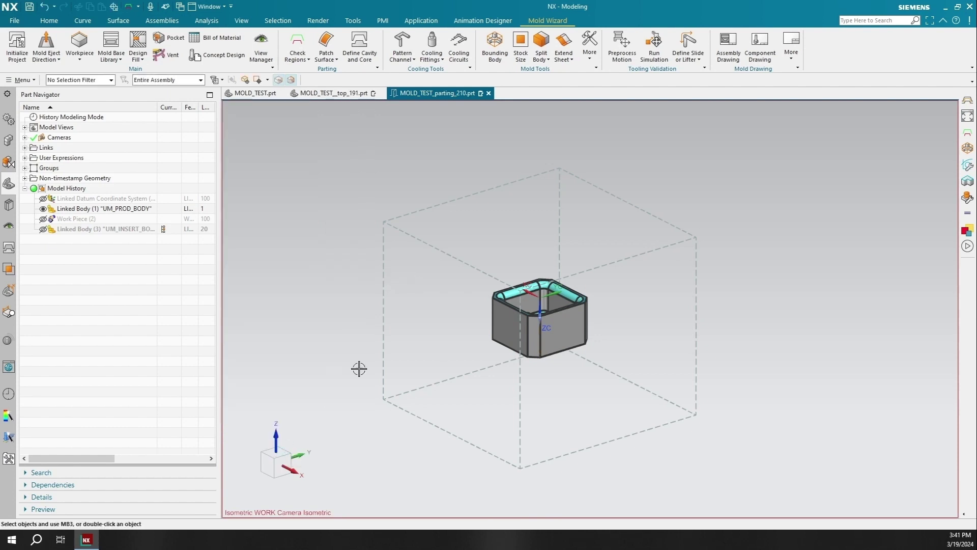
Examine in Define Regions which product faces belong to the cavity region, the core region and the undefined faces
{"action": "left_click", "coordinate": [306, 61]}
{"action": "left_click", "coordinate": [315, 85]}
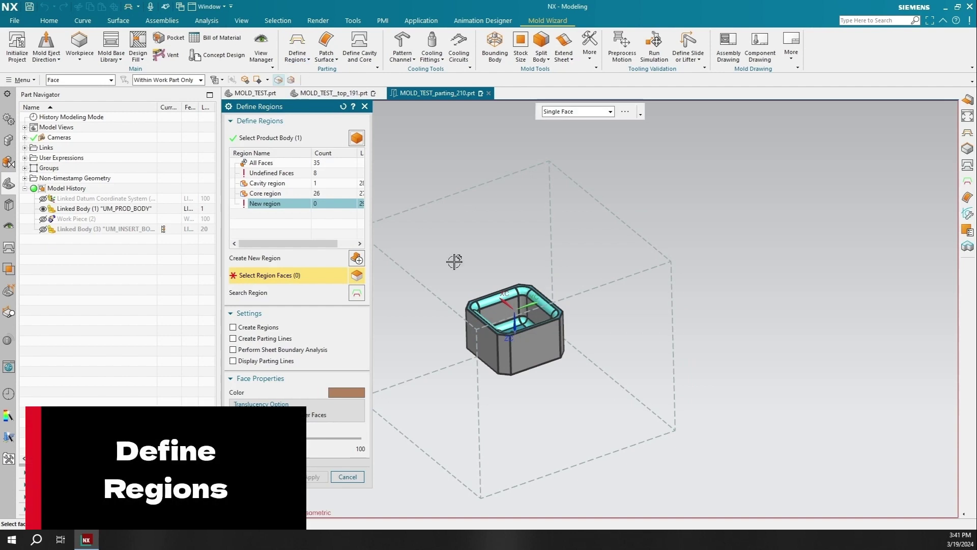
{"action": "scroll", "coordinate": [498, 321], "scroll_direction": "up", "scroll_amount": 4}
{"action": "middle_click_drag", "start_coordinate": [498, 322], "coordinate": [529, 230], "text": "shift"}
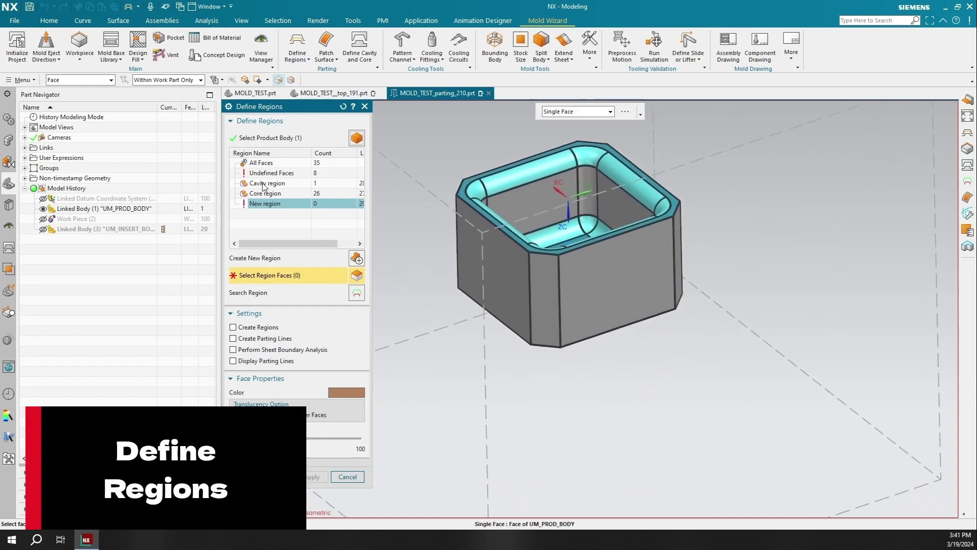
{"action": "left_click", "coordinate": [271, 184]}
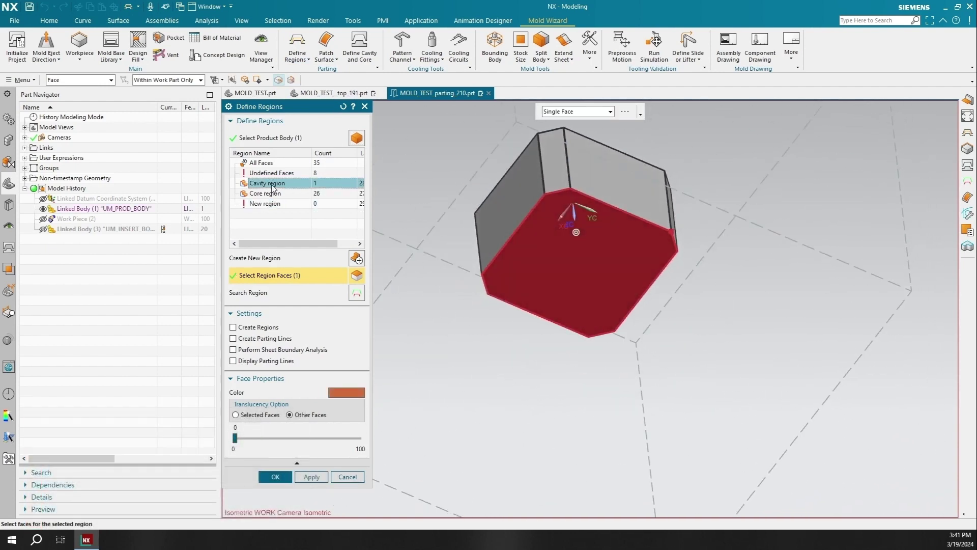
{"action": "left_click", "coordinate": [274, 194]}
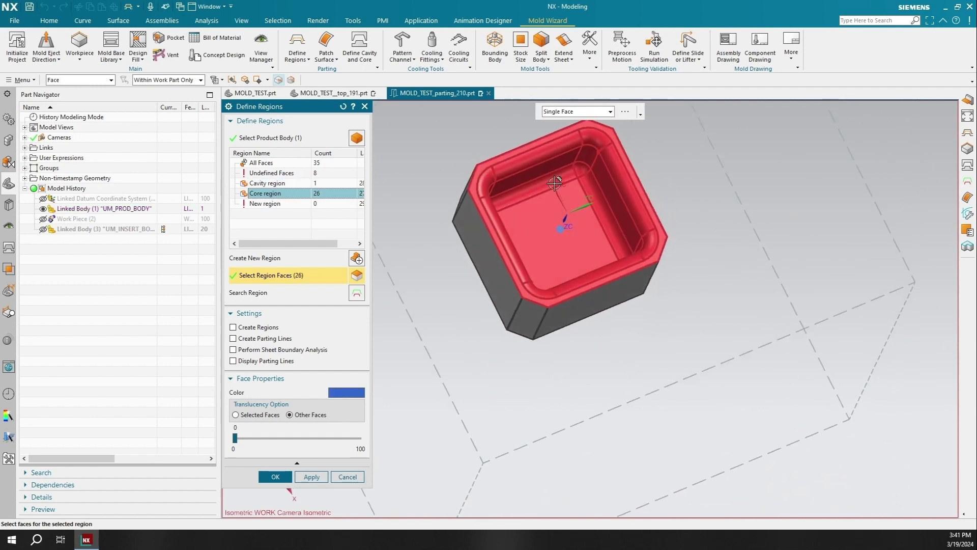
{"action": "left_click", "coordinate": [274, 174]}
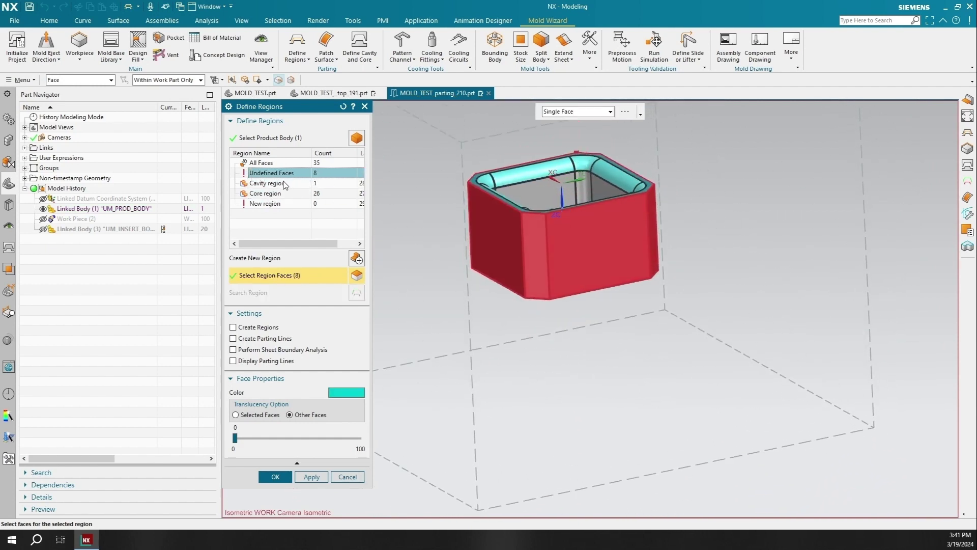
Assign the eight outer side faces of the box, including the chamfered corners, to the cavity region
{"action": "left_click", "coordinate": [284, 184]}
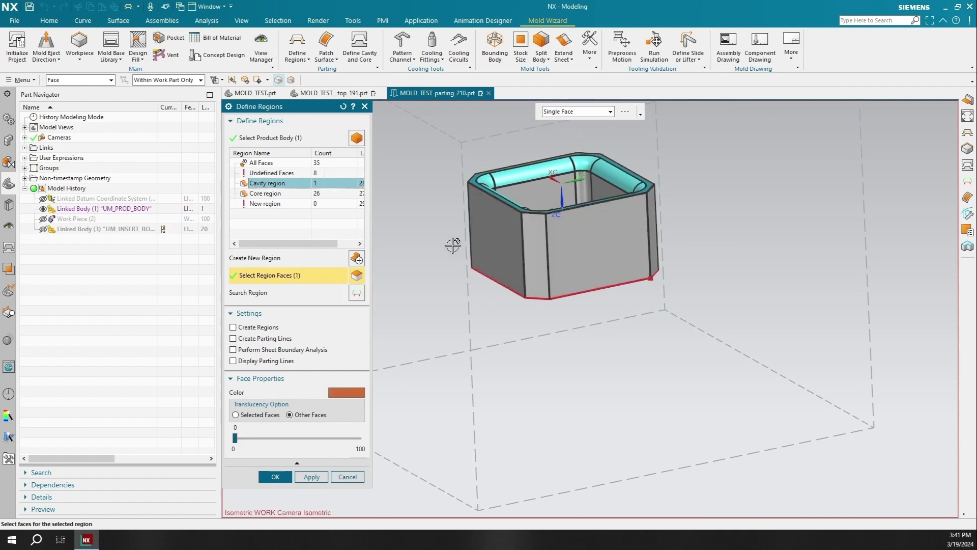
{"action": "middle_click_drag", "start_coordinate": [538, 242], "coordinate": [539, 237]}
{"action": "left_click", "coordinate": [537, 237]}
{"action": "left_click", "coordinate": [513, 231]}
{"action": "left_click", "coordinate": [599, 238]}
{"action": "middle_click_drag", "start_coordinate": [599, 238], "coordinate": [538, 238]}
{"action": "left_click", "coordinate": [540, 238]}
{"action": "left_click", "coordinate": [583, 248]}
{"action": "left_click", "coordinate": [514, 232]}
{"action": "left_click", "coordinate": [584, 240]}
{"action": "left_click", "coordinate": [640, 244]}
{"action": "middle_click_drag", "start_coordinate": [640, 244], "coordinate": [550, 239]}
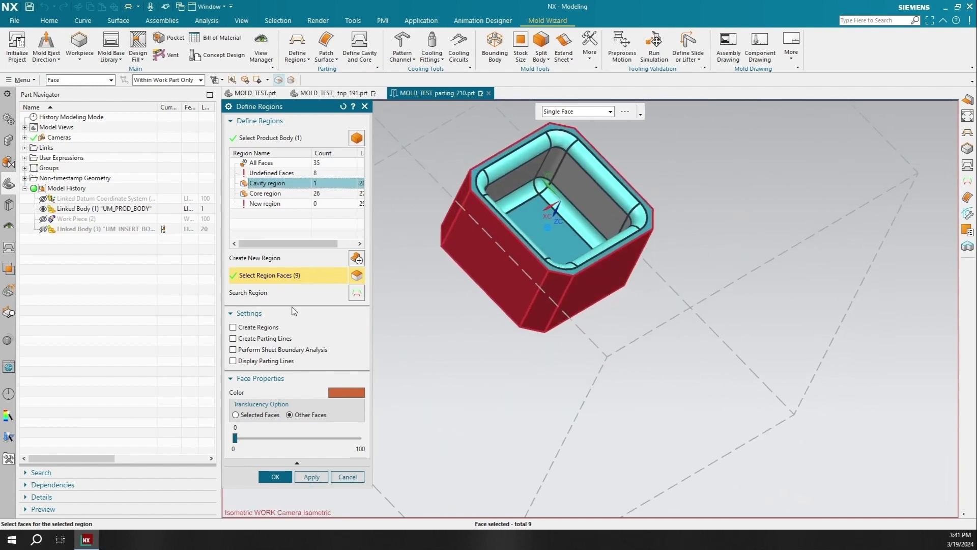
{"action": "left_click", "coordinate": [313, 476]}
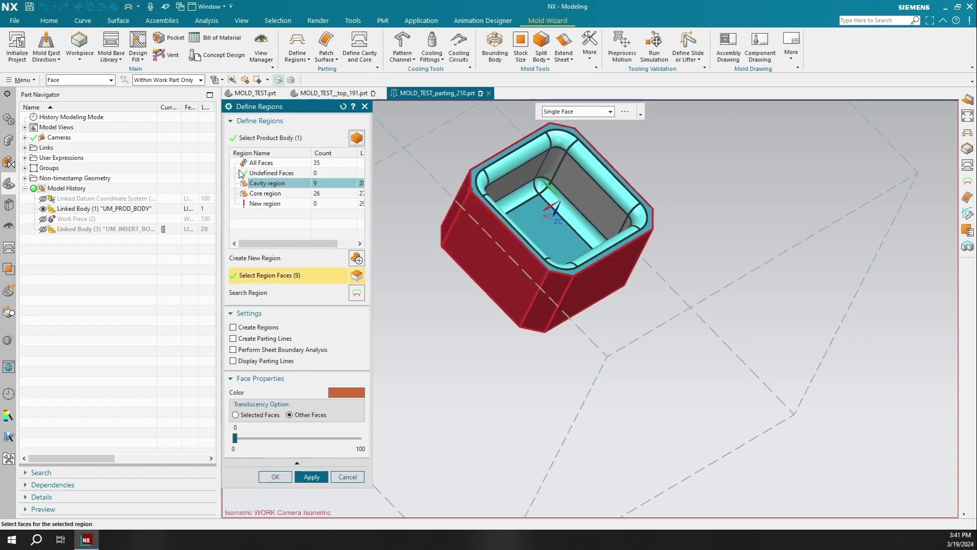
Create the regions and the parting lines from the defined faces
{"action": "left_click", "coordinate": [266, 205]}
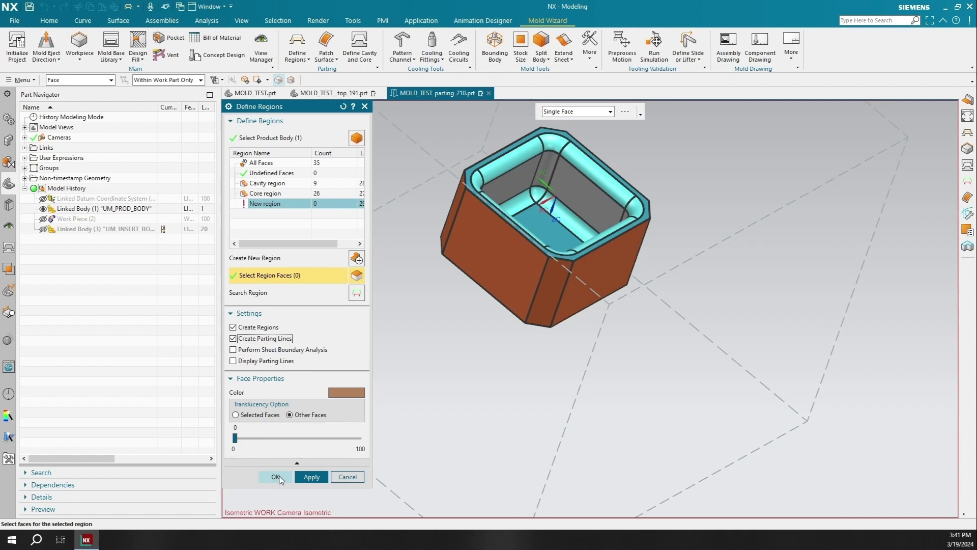
{"action": "left_click", "coordinate": [276, 477]}
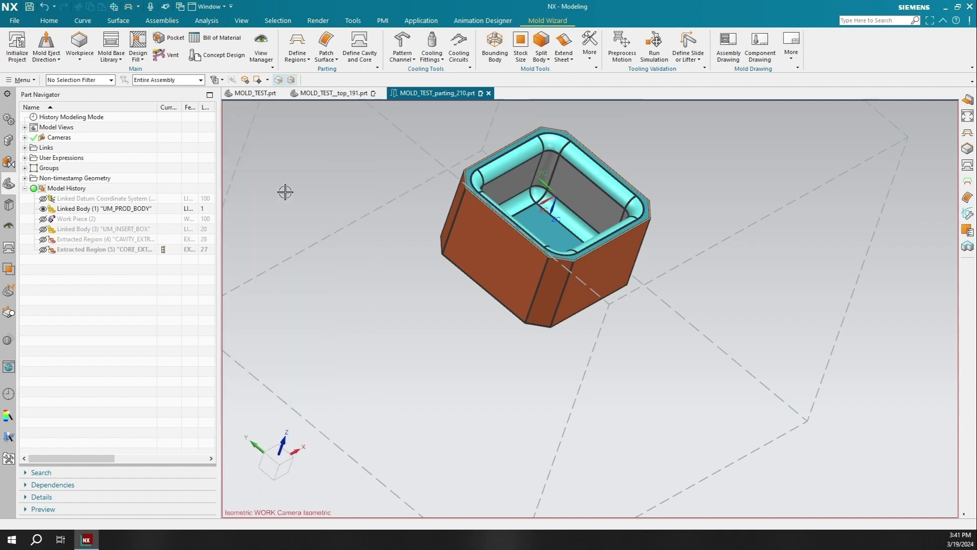
Design a planar parting surface from the box's parting lines and shrink it in all directions to a V End of 120%
{"action": "left_click", "coordinate": [336, 59]}
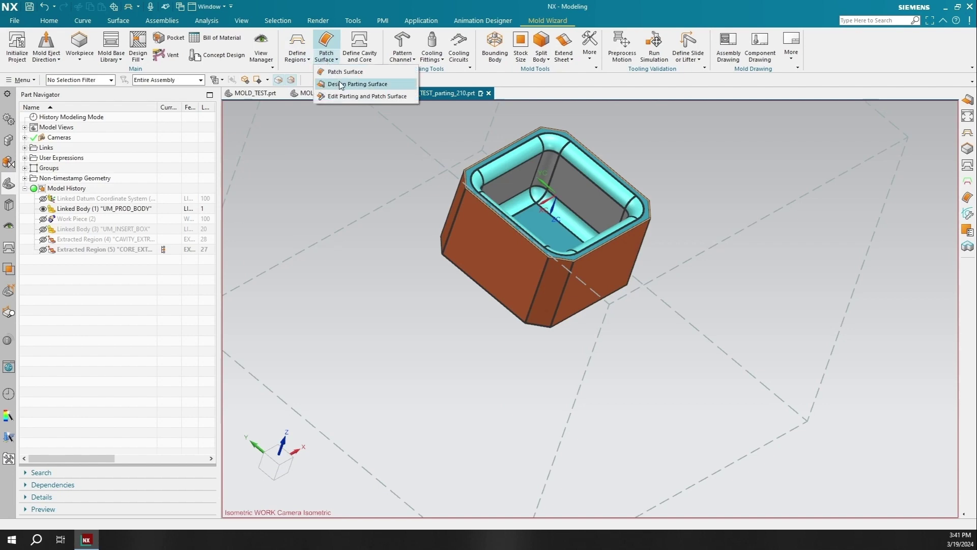
{"action": "left_click", "coordinate": [340, 84]}
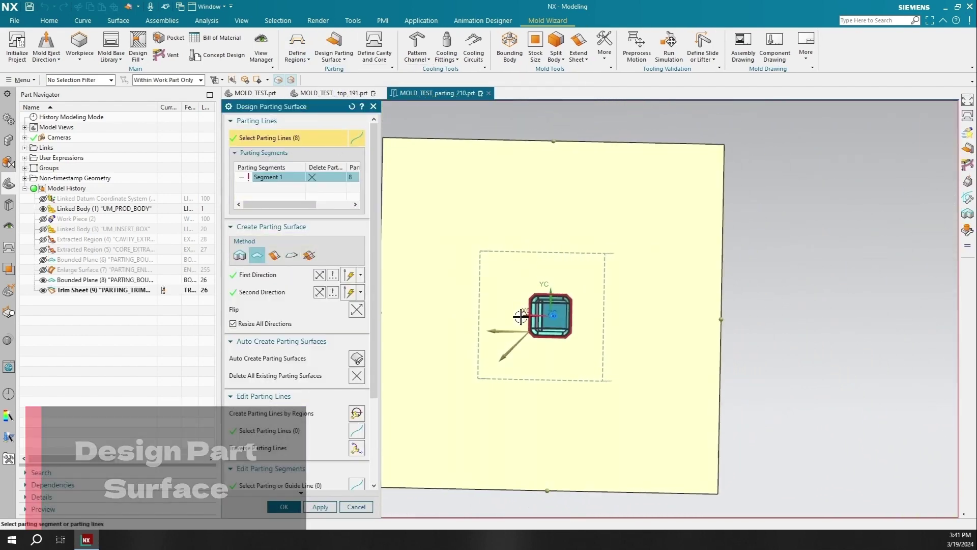
{"action": "left_click_drag", "start_coordinate": [579, 128], "coordinate": [589, 232]}
{"action": "middle_click_drag", "start_coordinate": [589, 233], "coordinate": [589, 240]}
{"action": "scroll", "coordinate": [589, 244], "scroll_direction": "up", "scroll_amount": 3}
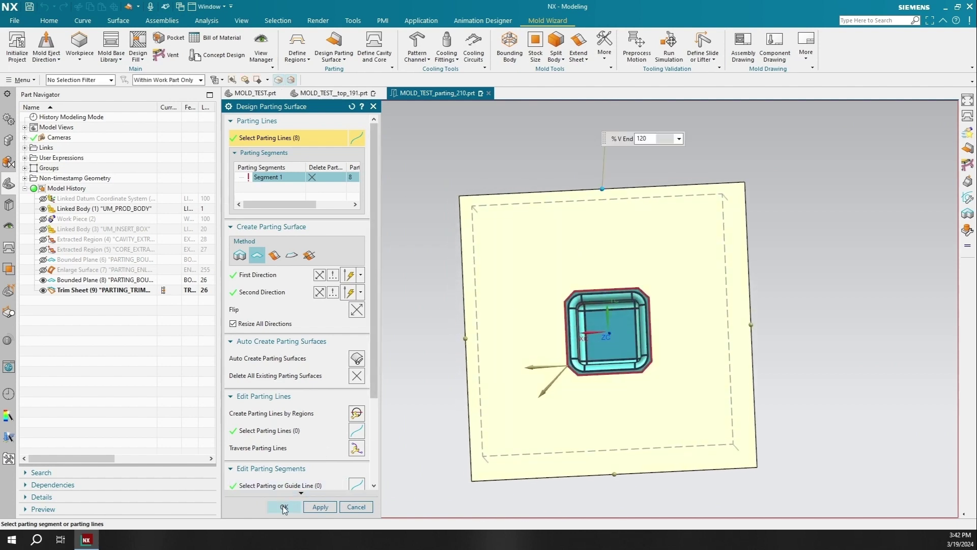
{"action": "left_click", "coordinate": [284, 508]}
{"action": "middle_click_drag", "start_coordinate": [459, 499], "coordinate": [286, 254]}
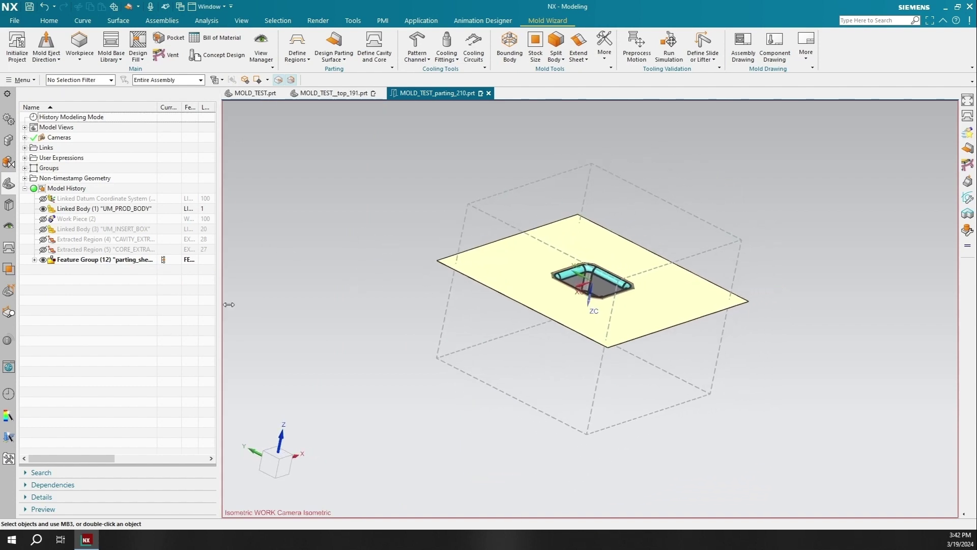
Use Define Cavity and Core on the cavity region with a 0.1 sew tolerance to generate the cavity
{"action": "left_click", "coordinate": [374, 46]}
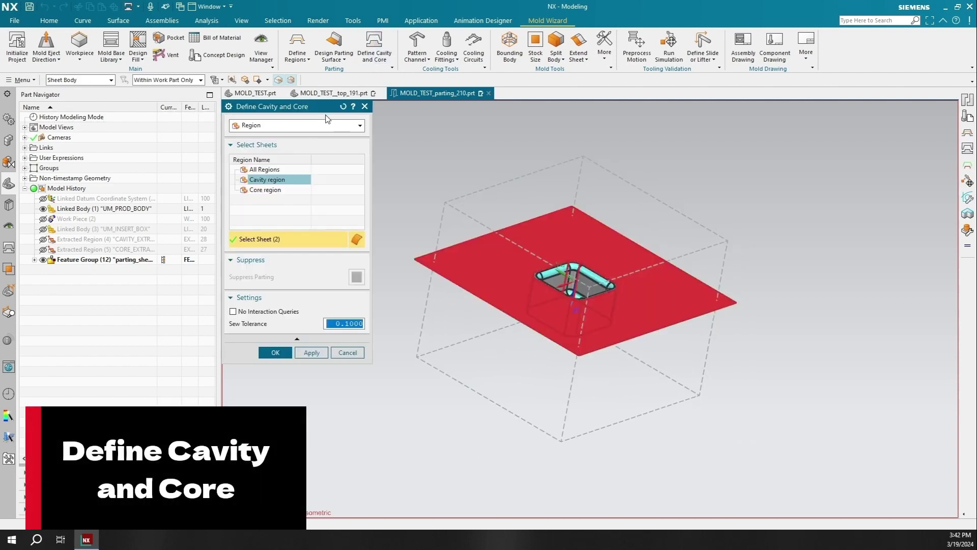
{"action": "left_click", "coordinate": [364, 106]}
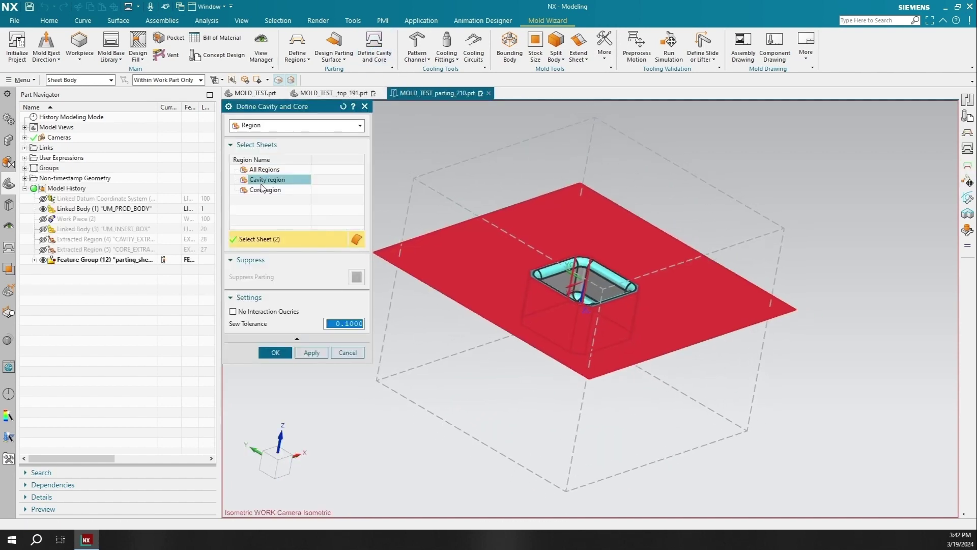
{"action": "left_click", "coordinate": [315, 355]}
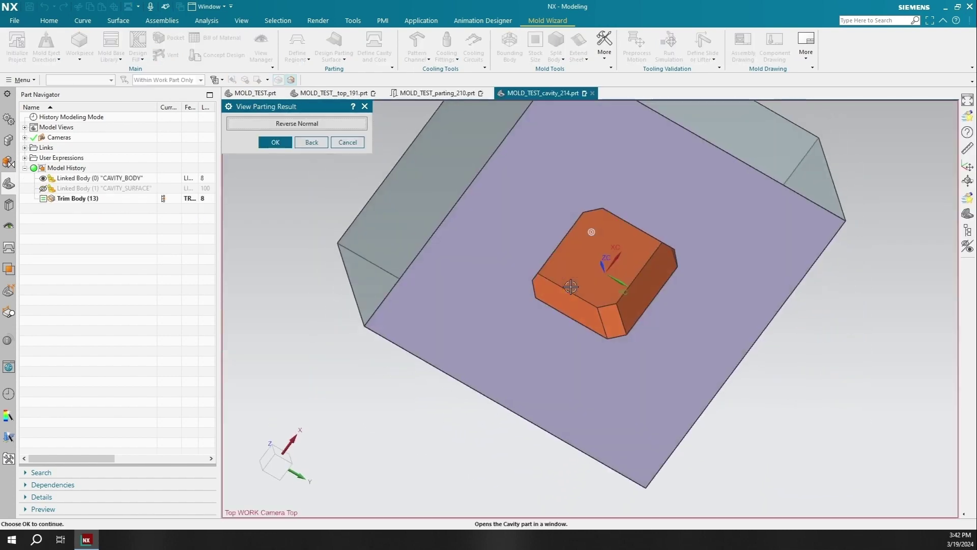
Accept the cavity parting result, generate the core from the core region with a 0.1 sew tolerance, and accept its parting result
{"action": "mouse_move", "coordinate": [570, 287]}
{"action": "middle_mouse_down"}
{"action": "mouse_move", "coordinate": [591, 190]}
{"action": "mouse_move", "coordinate": [450, 212]}
{"action": "middle_mouse_up"}
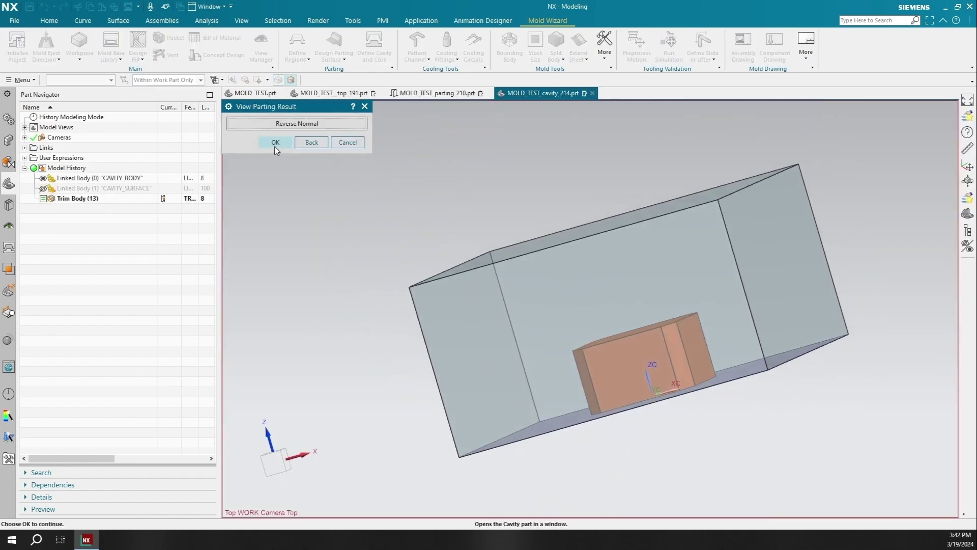
{"action": "left_click", "coordinate": [275, 142]}
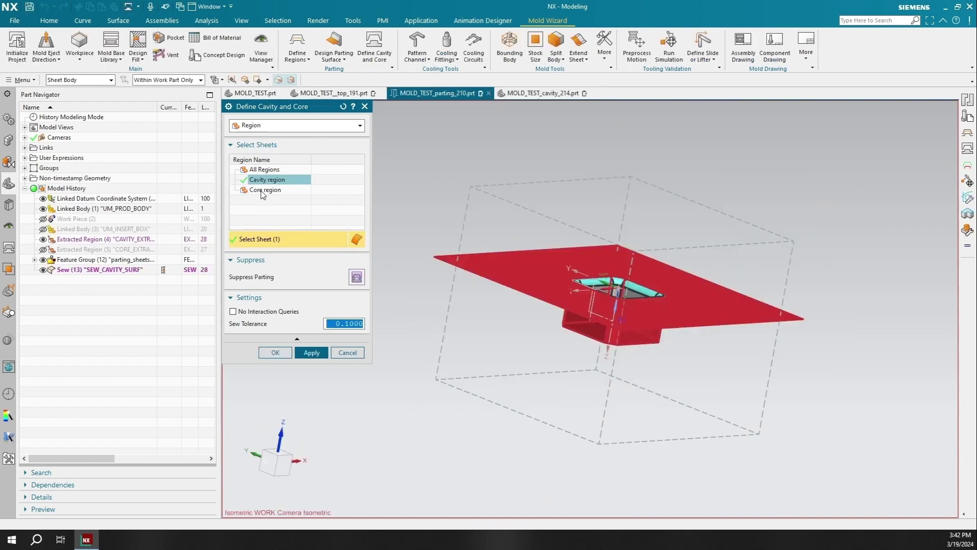
{"action": "left_click", "coordinate": [255, 189]}
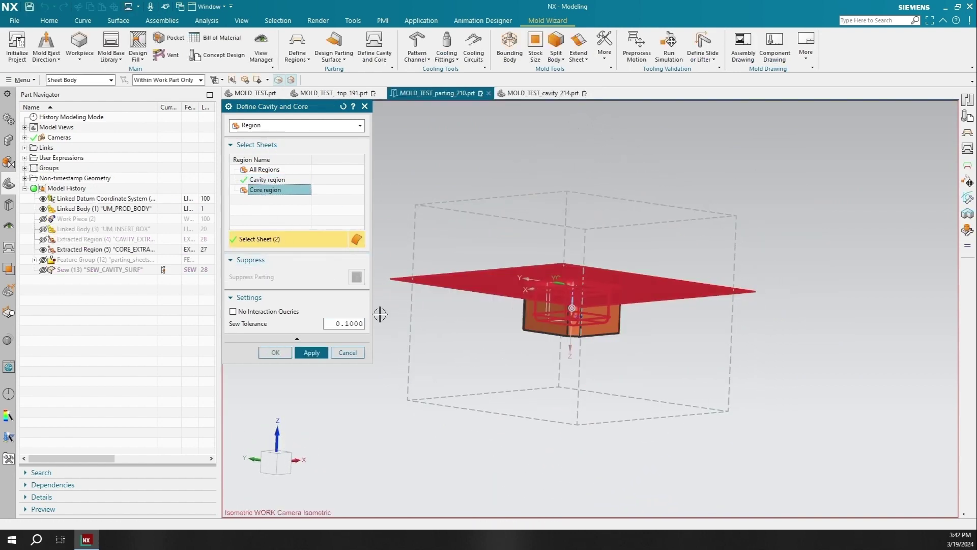
{"action": "left_click", "coordinate": [312, 352]}
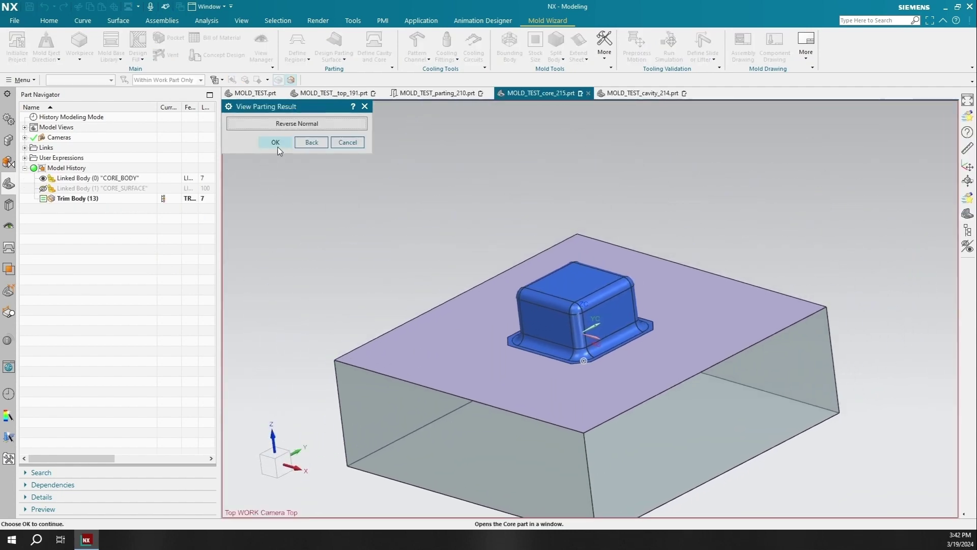
{"action": "left_click", "coordinate": [276, 143]}
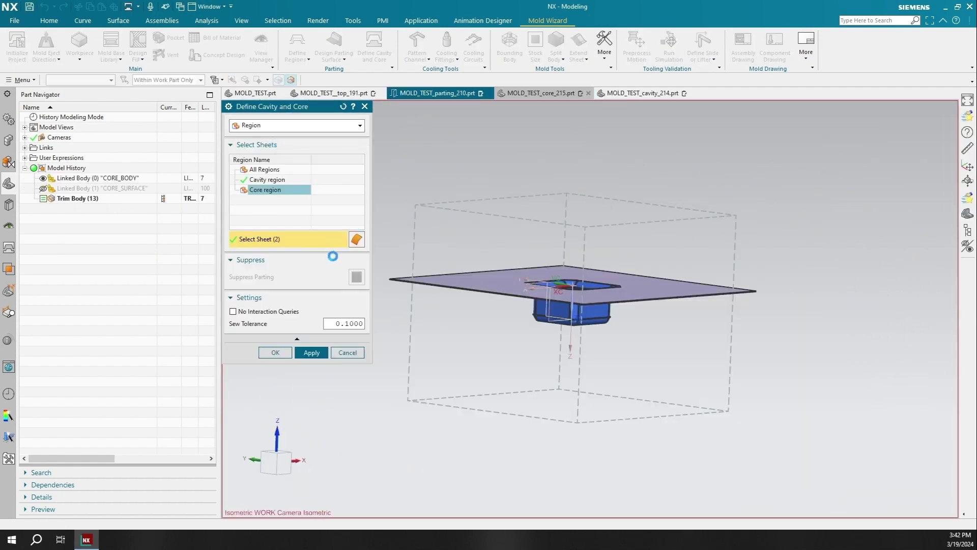
Regenerate the core, deleting its existing sewn sheets, accept the parting result and finish defining the cavity and core
{"action": "left_click", "coordinate": [280, 355]}
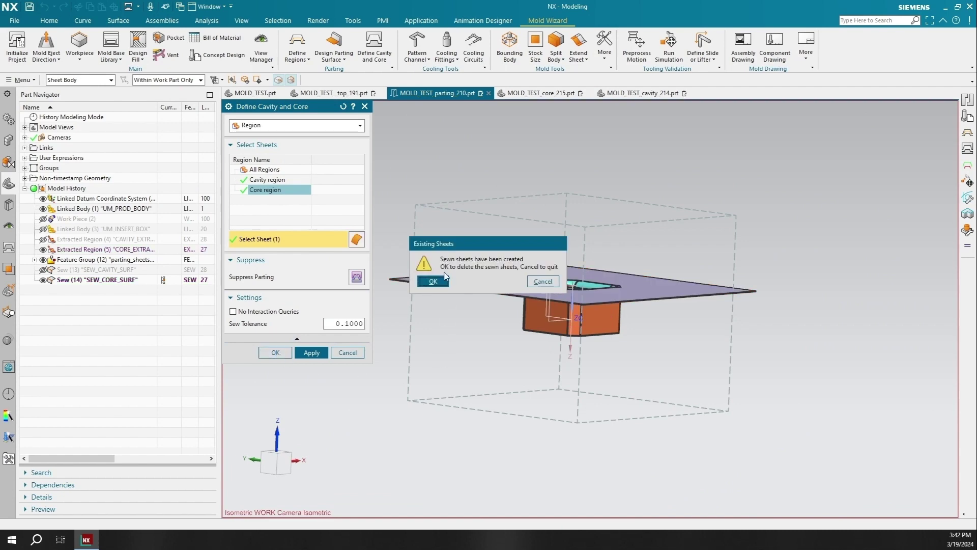
{"action": "left_click", "coordinate": [434, 282]}
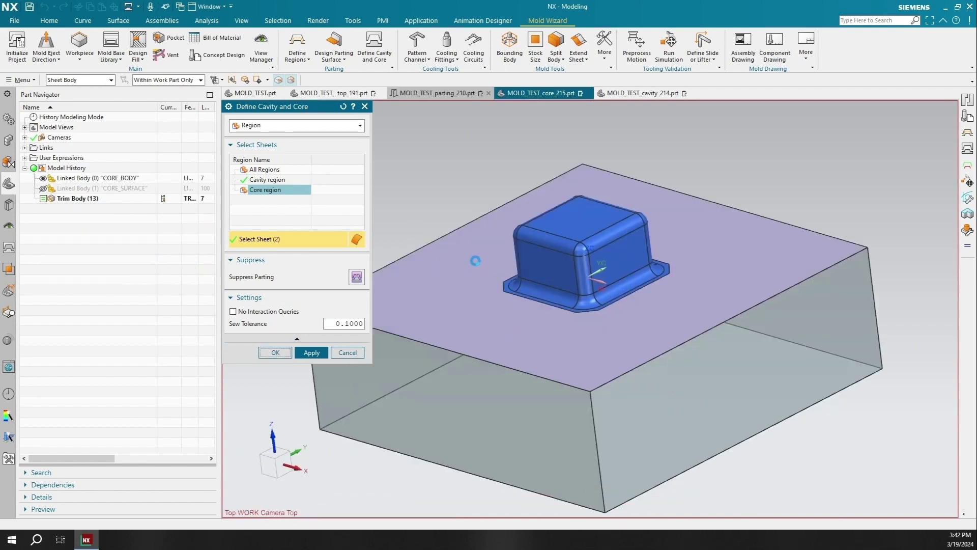
{"action": "left_click", "coordinate": [276, 142]}
{"action": "key", "text": "Escape"}
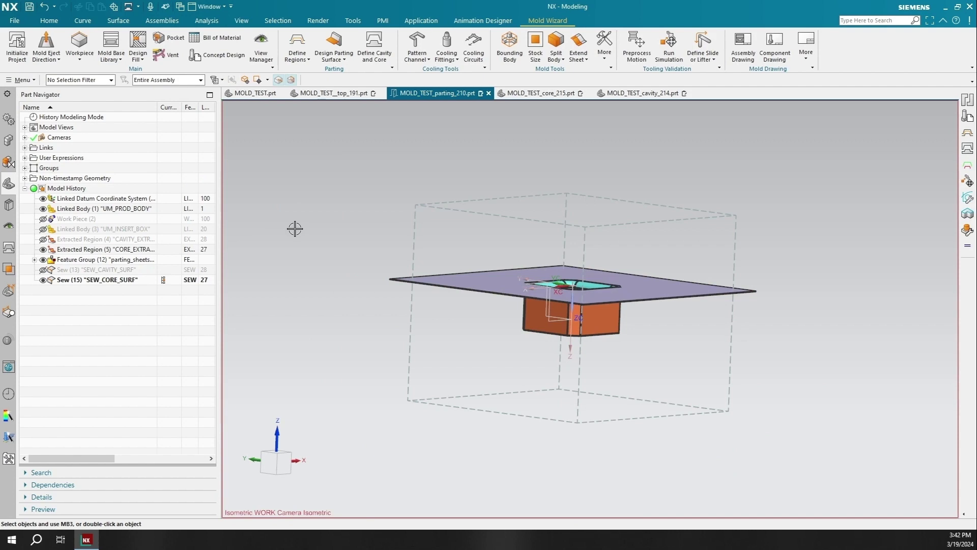
In the top assembly, generate a rectangular linear cavity layout of 2 by 2 blocks with 0 mm distances and auto-center it
{"action": "left_click", "coordinate": [334, 93]}
{"action": "left_click", "coordinate": [72, 59]}
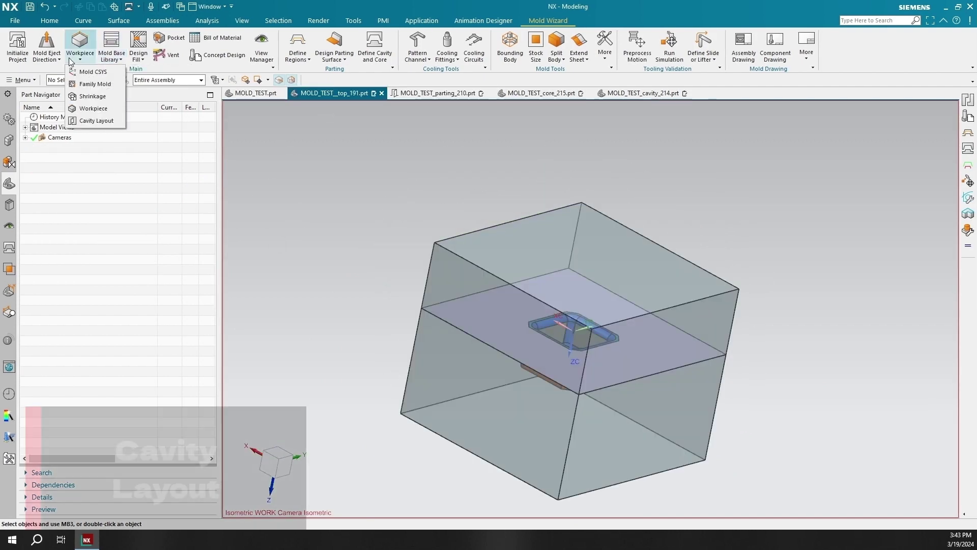
{"action": "left_click", "coordinate": [95, 121]}
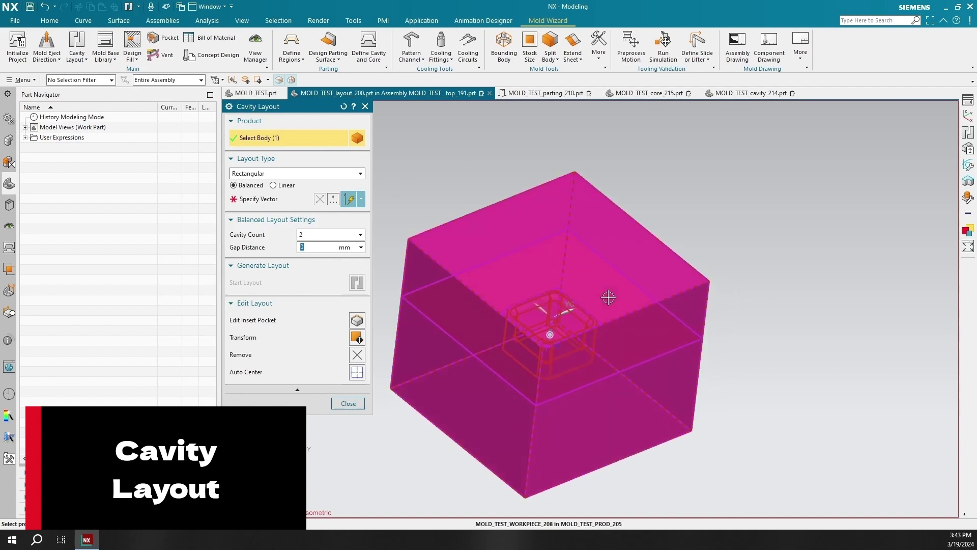
{"action": "left_click", "coordinate": [273, 186]}
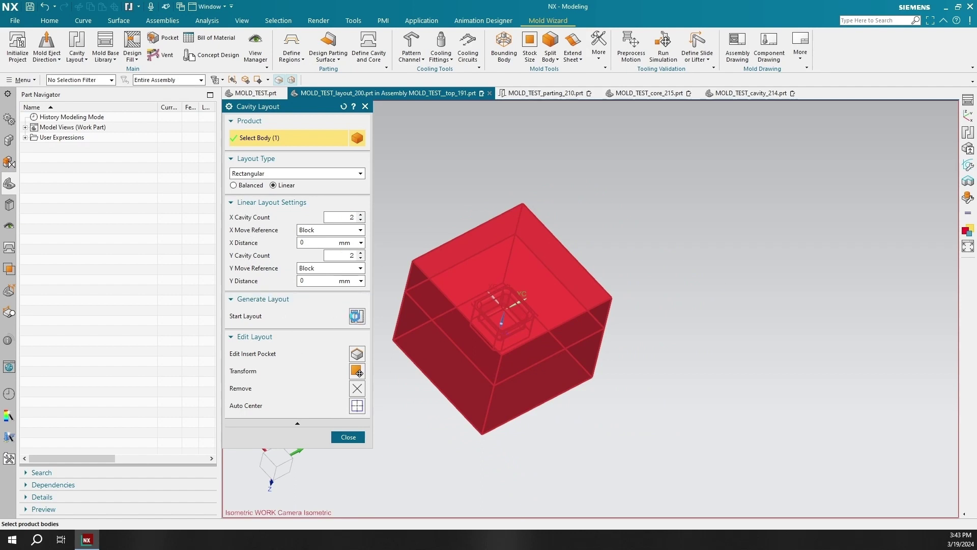
{"action": "left_click", "coordinate": [356, 316]}
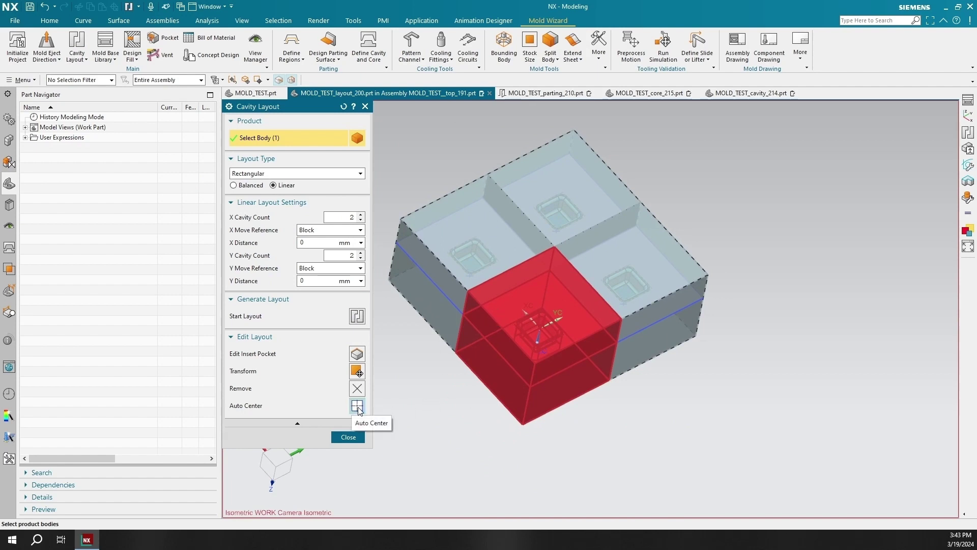
{"action": "left_click", "coordinate": [357, 406]}
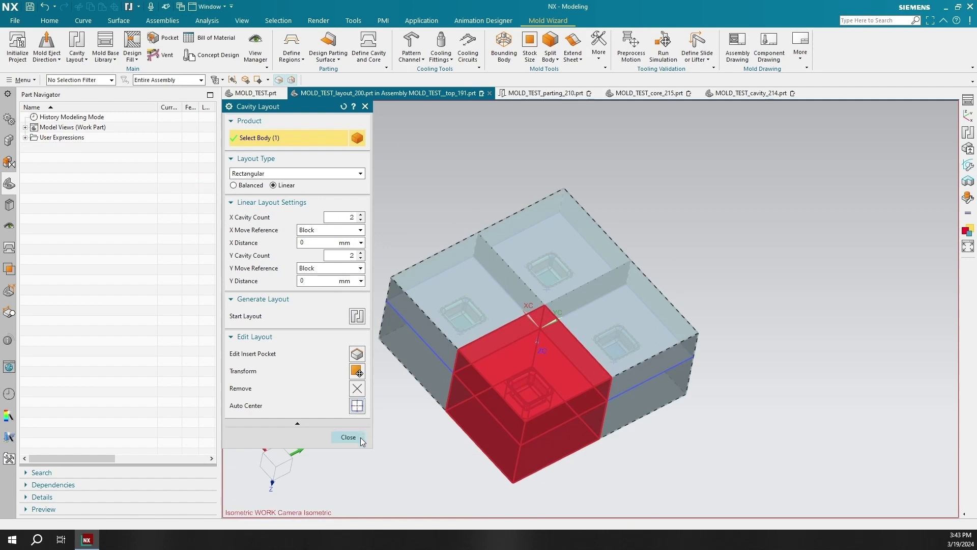
{"action": "left_click", "coordinate": [349, 437]}
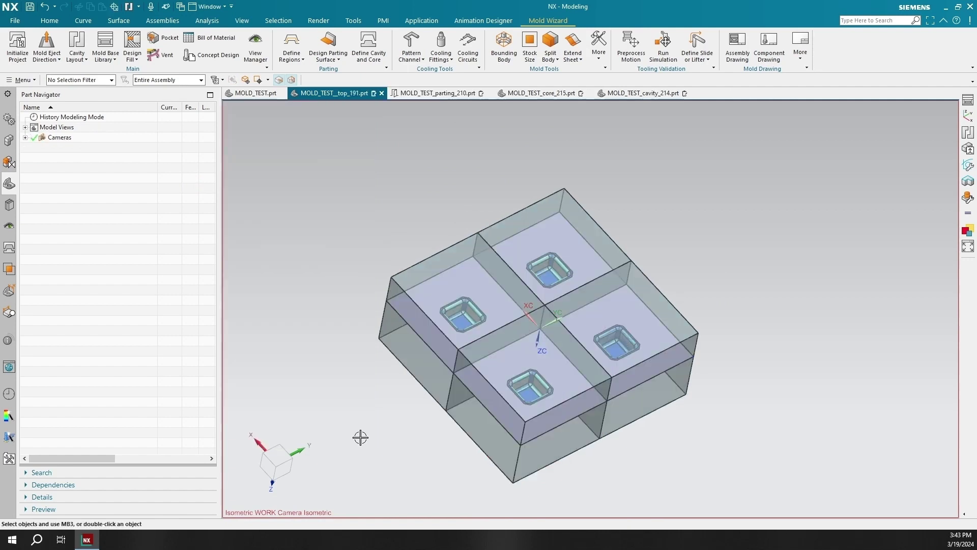
Choose the DME 2A mold base from the mold base library and set its index to 3030
{"action": "middle_click_drag", "start_coordinate": [360, 438], "coordinate": [536, 252]}
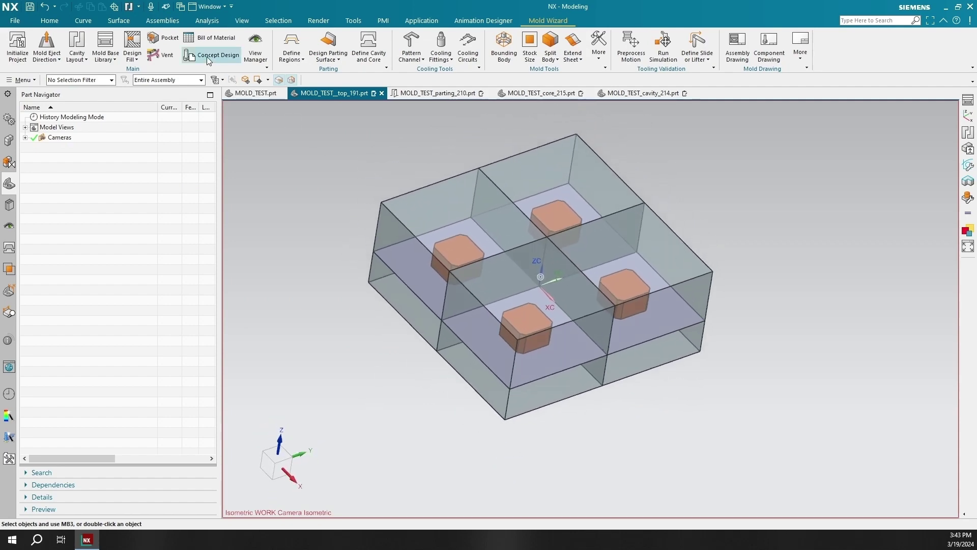
{"action": "left_click", "coordinate": [116, 60]}
{"action": "left_click", "coordinate": [122, 71]}
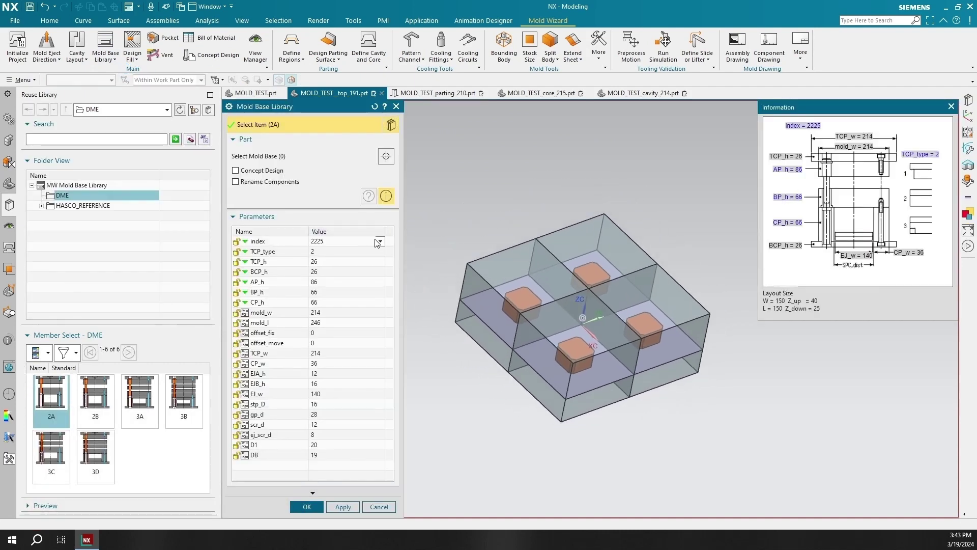
{"action": "left_click", "coordinate": [380, 242]}
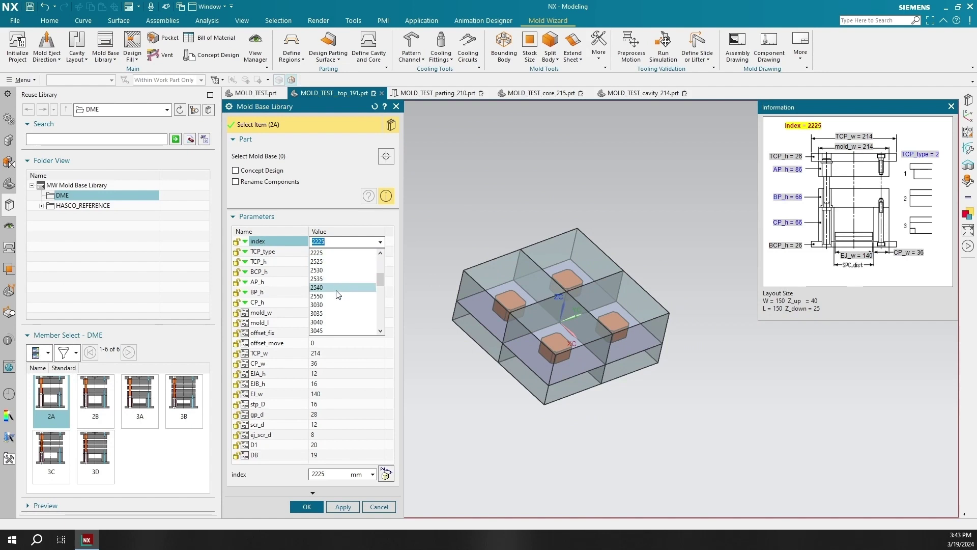
{"action": "left_click", "coordinate": [336, 304]}
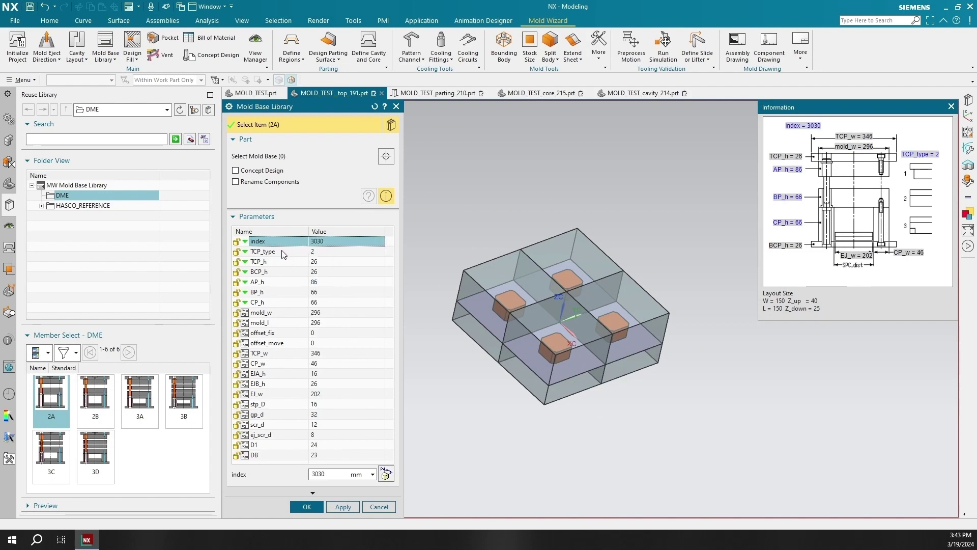
Set the mold base plate heights AP_h and BP_h to 56 mm and add the mold base to the assembly
{"action": "left_click", "coordinate": [273, 283]}
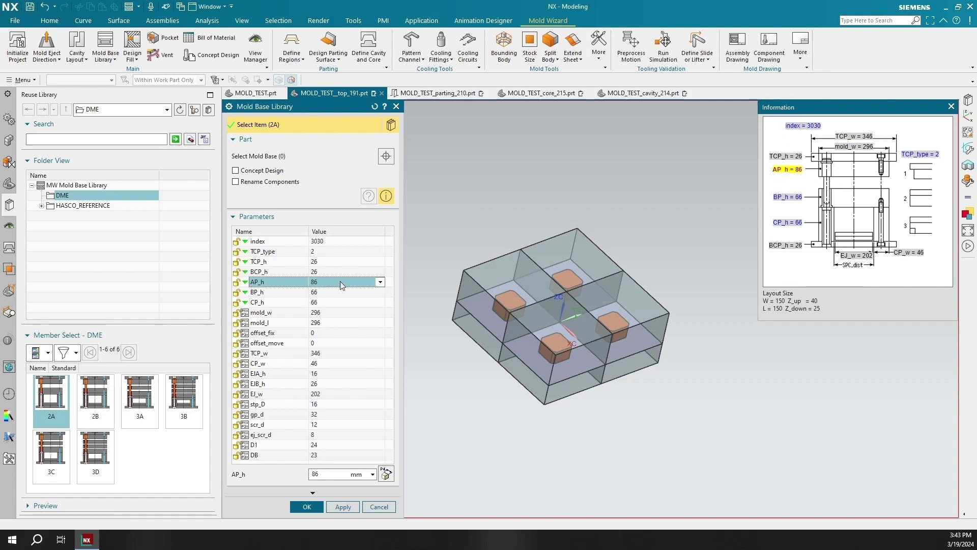
{"action": "left_click", "coordinate": [381, 283]}
{"action": "left_click", "coordinate": [334, 313]}
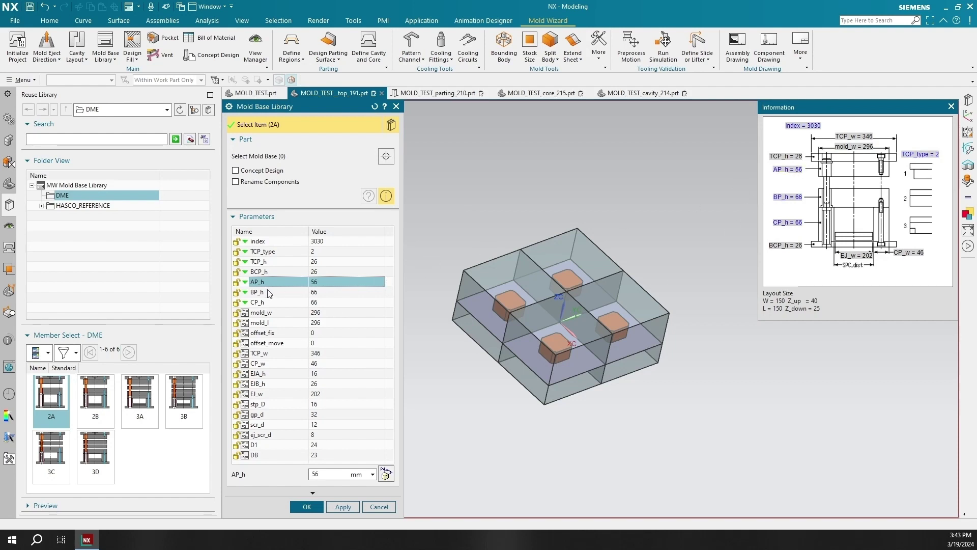
{"action": "left_click", "coordinate": [330, 291]}
{"action": "left_click", "coordinate": [381, 293]}
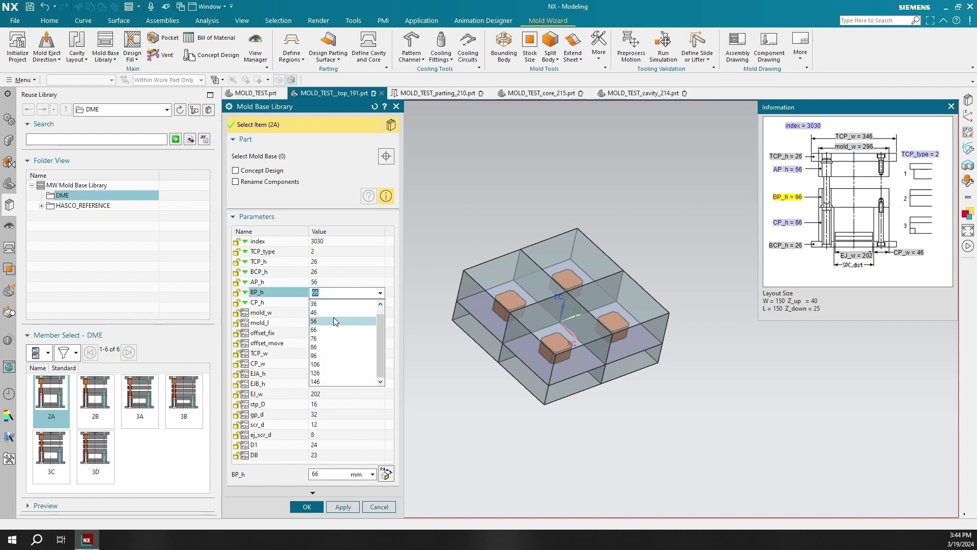
{"action": "left_click", "coordinate": [334, 317]}
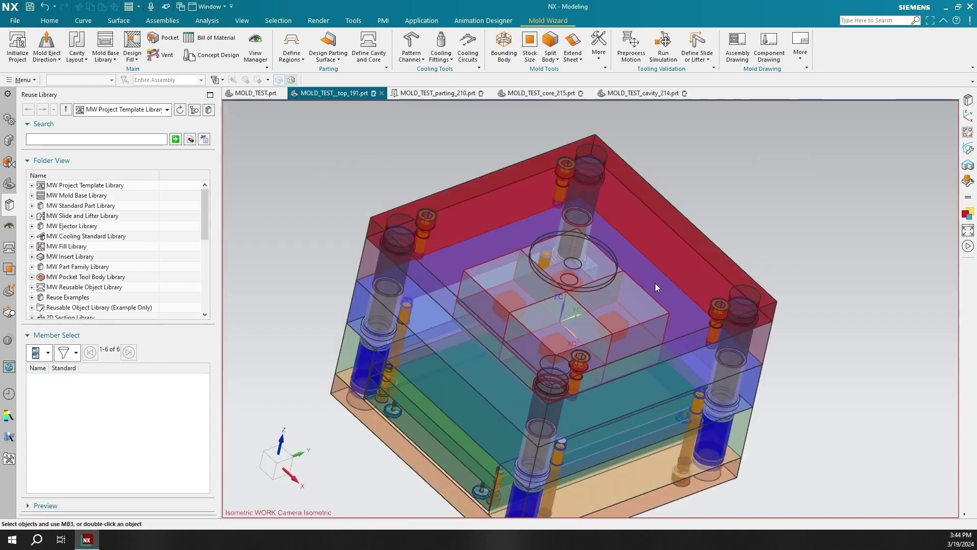
{"action": "middle_click_drag", "start_coordinate": [823, 284], "coordinate": [779, 290]}
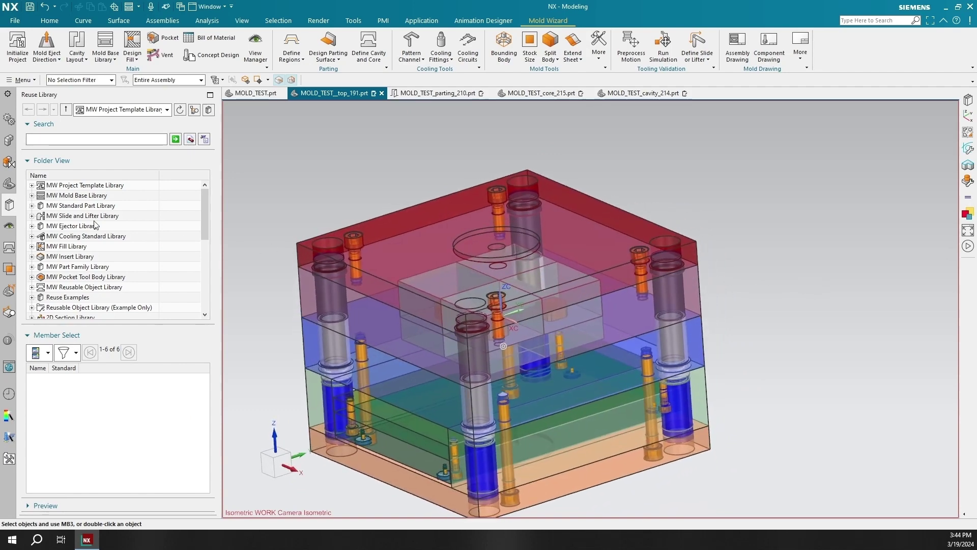
Examine the inside of the mold by hiding the fixed half and the moving half in turn and showing them again
{"action": "left_click", "coordinate": [9, 226]}
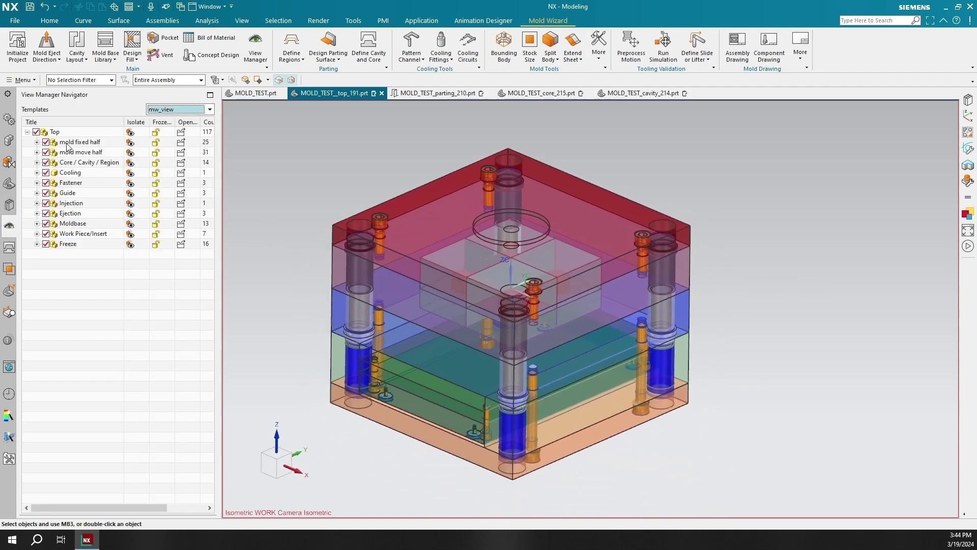
{"action": "left_click", "coordinate": [46, 143]}
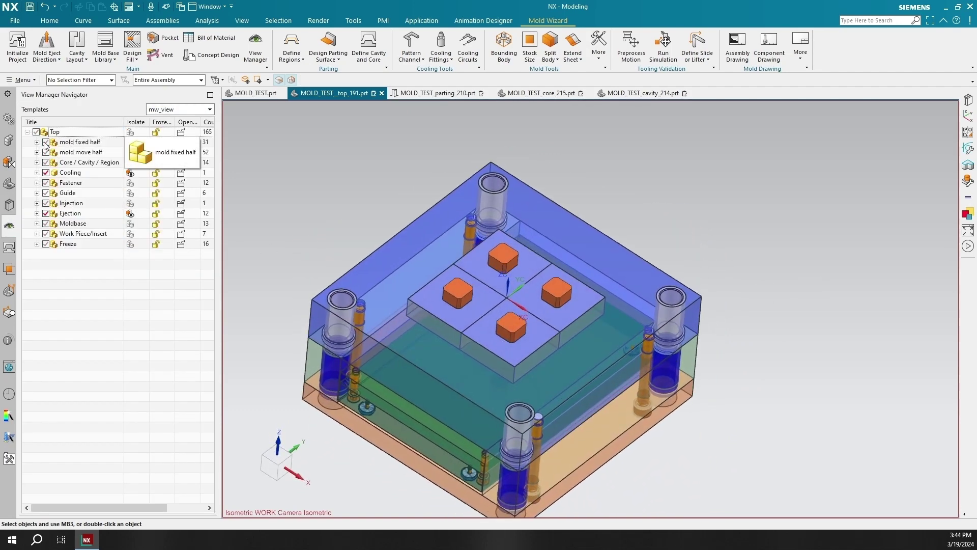
{"action": "left_click", "coordinate": [46, 153]}
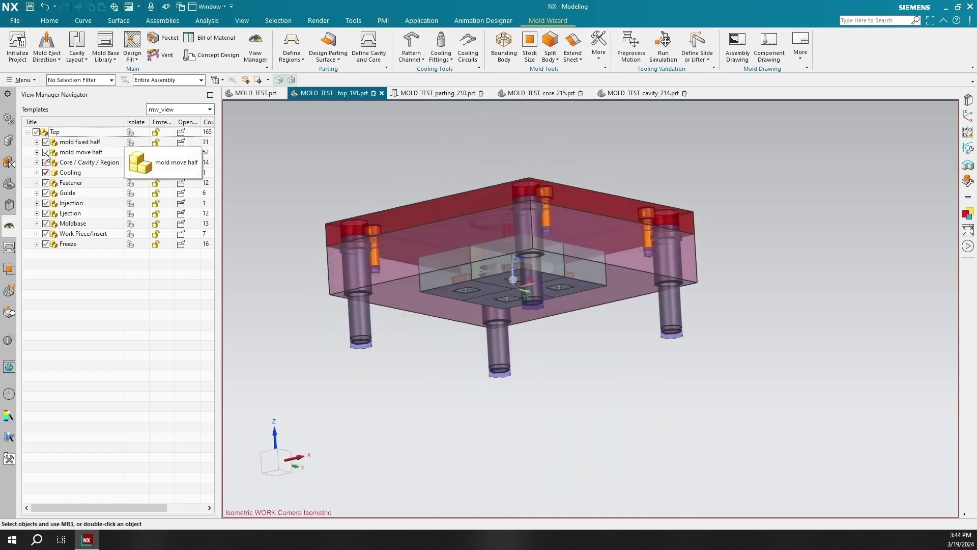
{"action": "left_click", "coordinate": [45, 153]}
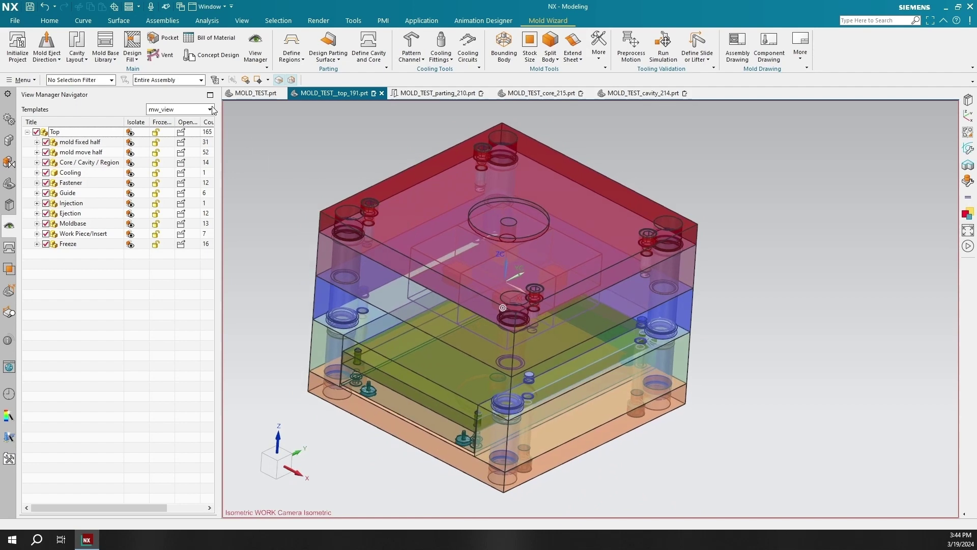
Choose the straight DME_MM ejector pin from the standard part library and set its catalog diameter to 3.5 mm and length to 160 mm
{"action": "left_click", "coordinate": [100, 59]}
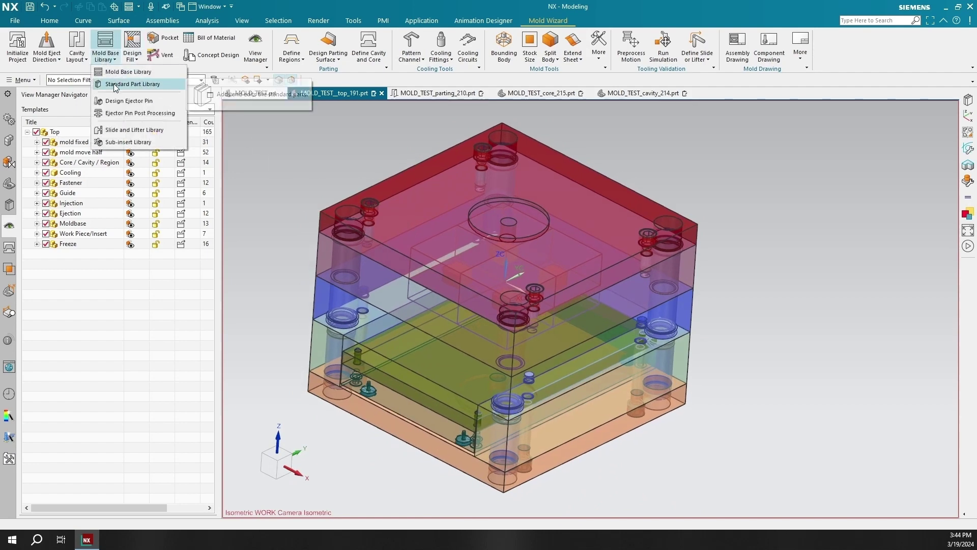
{"action": "left_click", "coordinate": [113, 83]}
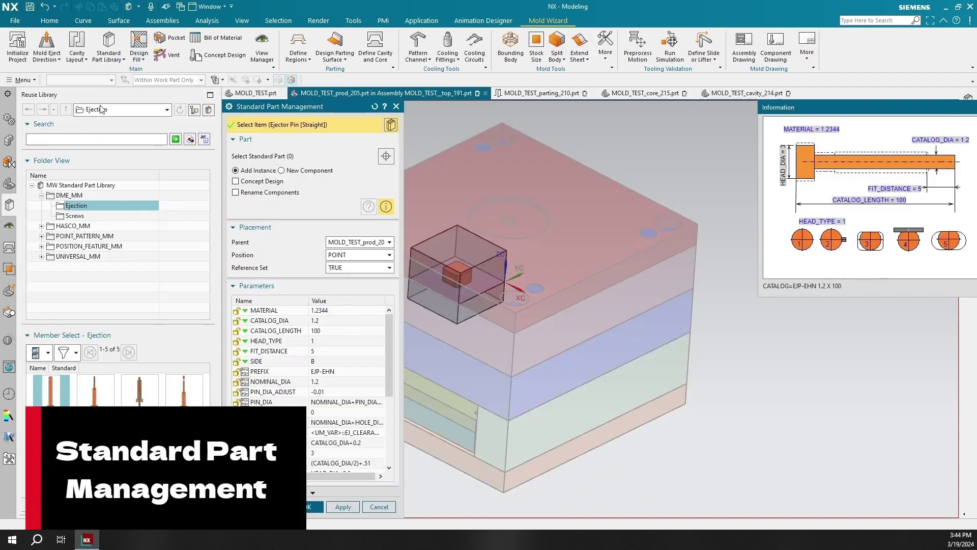
{"action": "scroll", "coordinate": [520, 283], "scroll_direction": "up", "scroll_amount": 8}
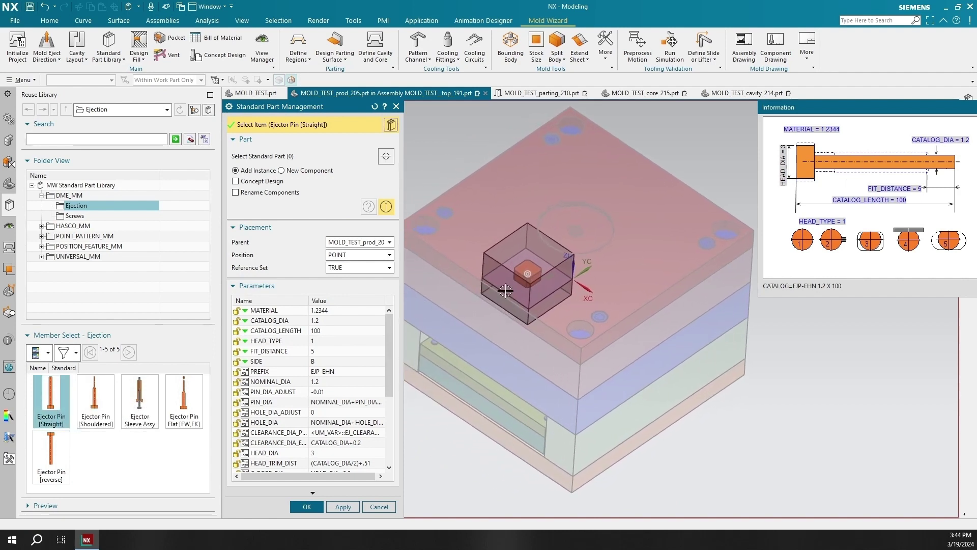
{"action": "middle_click_drag", "start_coordinate": [521, 284], "coordinate": [505, 307], "text": "shift"}
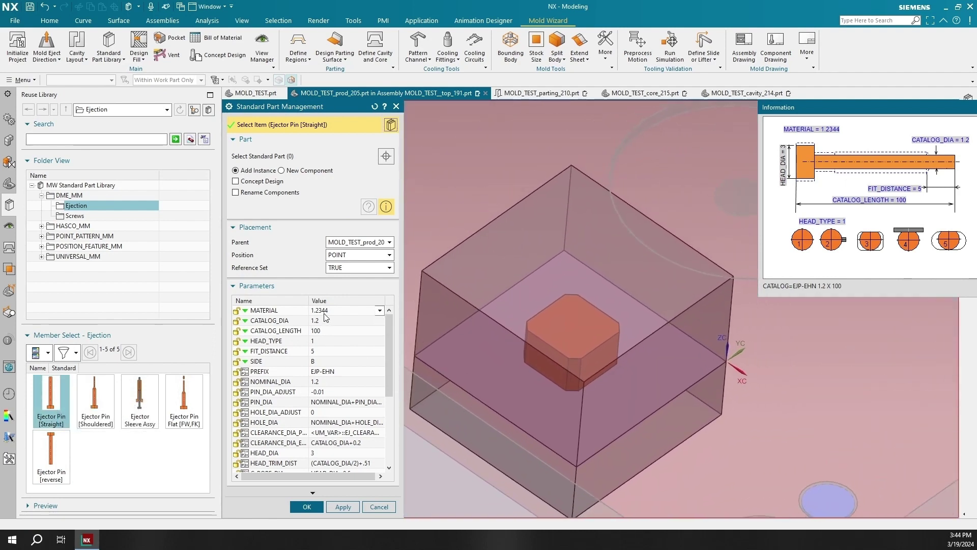
{"action": "left_click", "coordinate": [380, 321]}
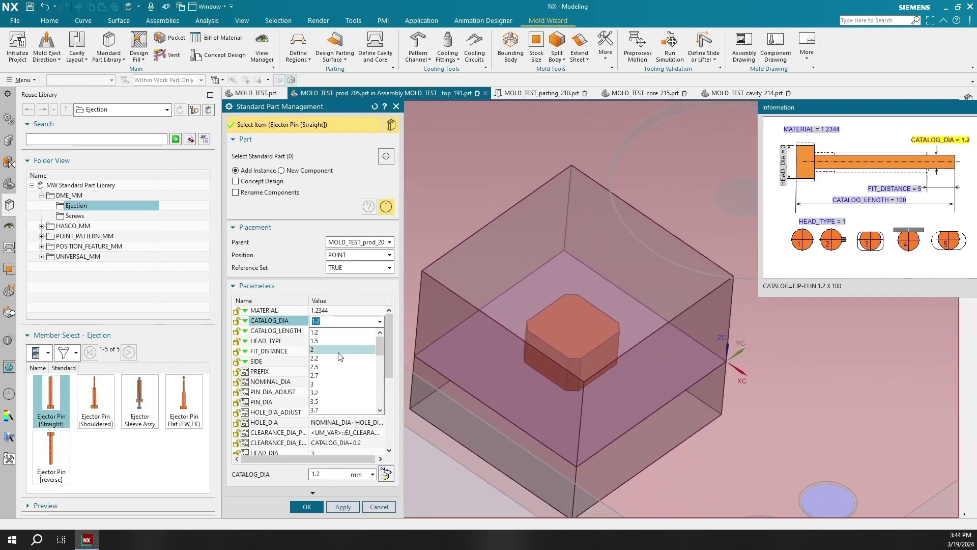
{"action": "left_click", "coordinate": [332, 402]}
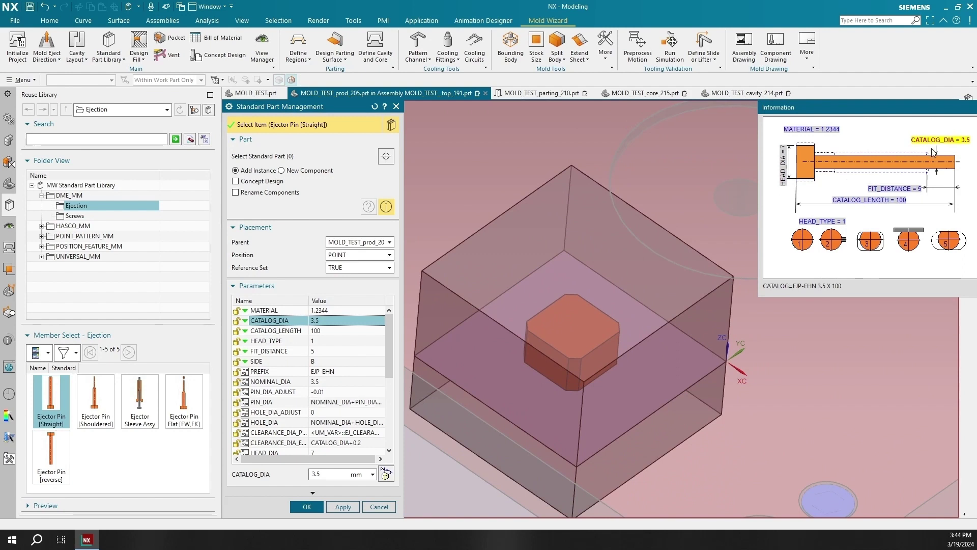
{"action": "left_click", "coordinate": [326, 339]}
{"action": "left_click", "coordinate": [380, 331]}
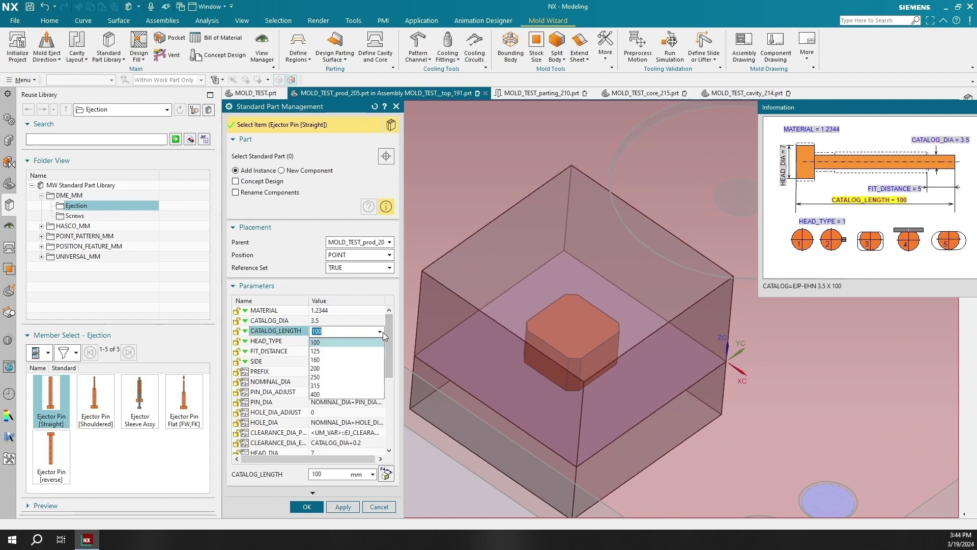
{"action": "left_click", "coordinate": [349, 366]}
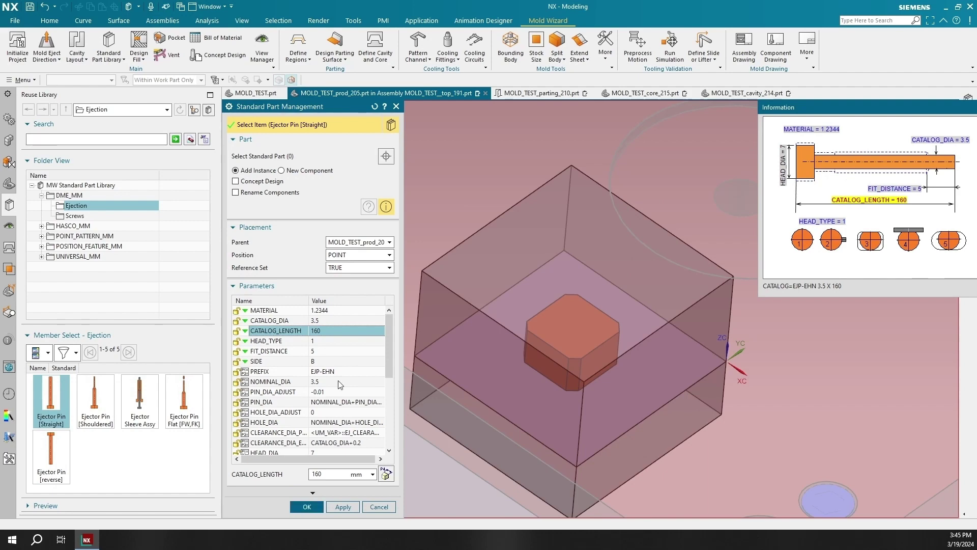
Place the straight ejector pin at XC -37.5, YC -37.5, ZC 0 and finish the point placement
{"action": "left_click", "coordinate": [381, 256]}
{"action": "left_click", "coordinate": [348, 292]}
{"action": "left_click", "coordinate": [307, 507]}
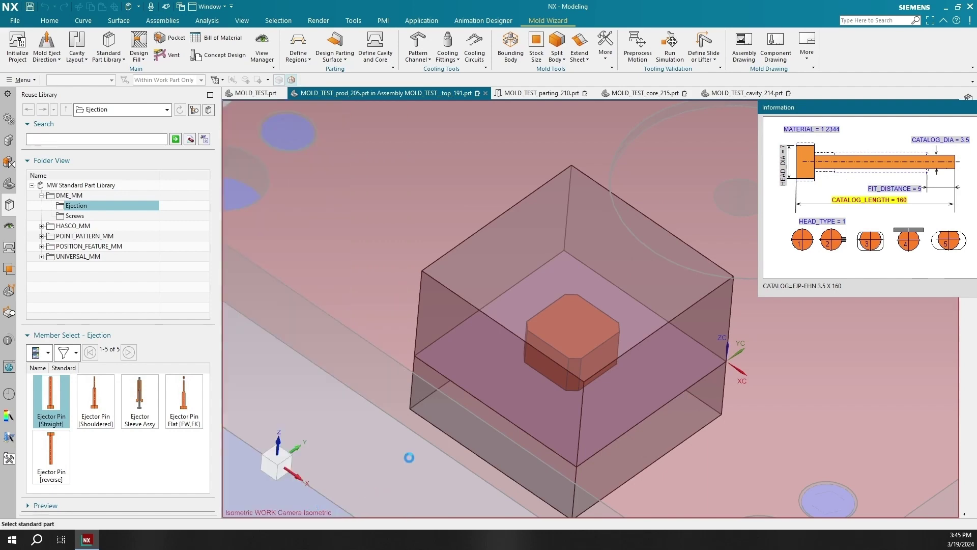
{"action": "scroll", "coordinate": [573, 339], "scroll_direction": "up", "scroll_amount": 3}
{"action": "middle_click_drag", "start_coordinate": [595, 362], "coordinate": [601, 299]}
{"action": "middle_click_drag", "start_coordinate": [575, 329], "coordinate": [586, 280]}
{"action": "left_click", "coordinate": [315, 299]}
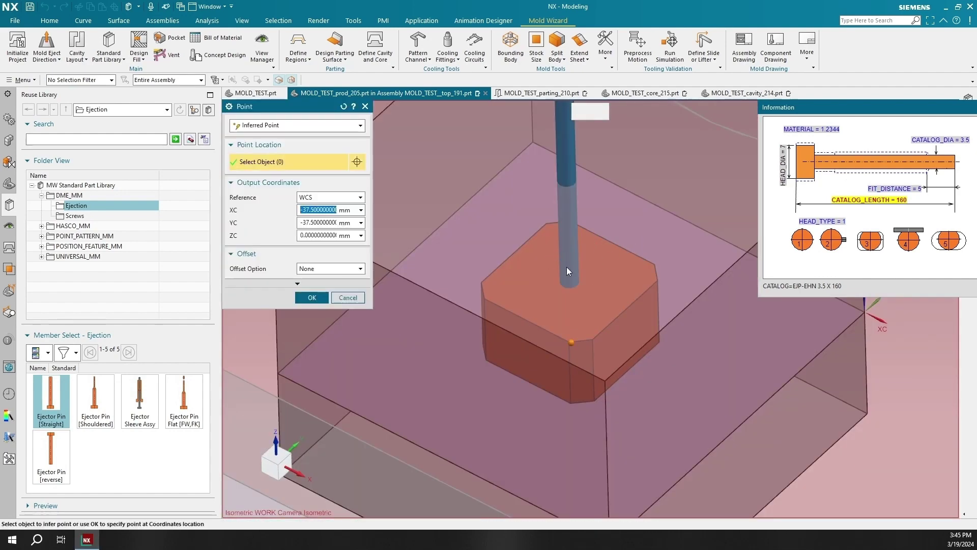
{"action": "scroll", "coordinate": [582, 306], "scroll_direction": "down", "scroll_amount": 5}
{"action": "scroll", "coordinate": [572, 306], "scroll_direction": "up", "scroll_amount": 1}
{"action": "middle_click_drag", "start_coordinate": [570, 308], "coordinate": [552, 331]}
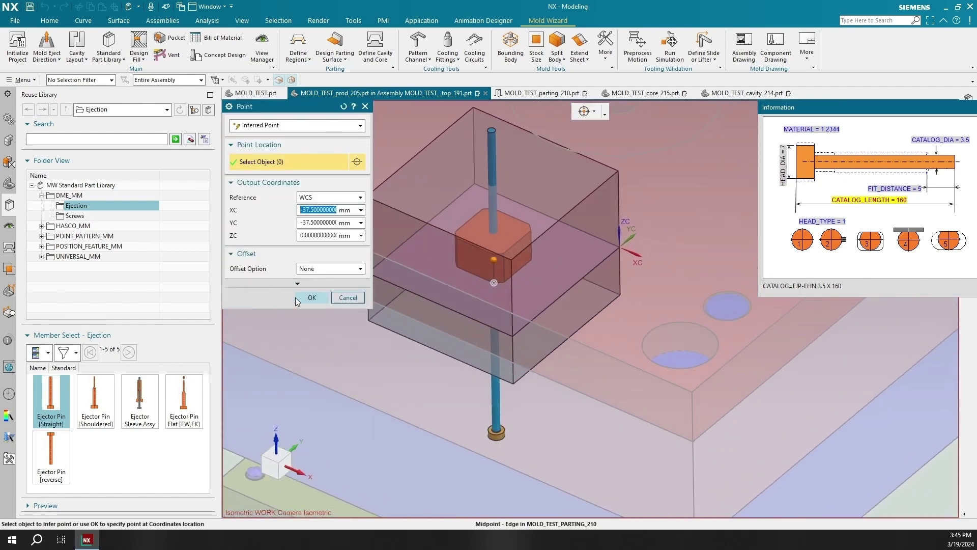
{"action": "left_click", "coordinate": [349, 298]}
Trim the ejector pin with Ejector Pin Post Processing, using Select Faces as trim surface and the box recess's top face in the cavity
{"action": "middle_click_drag", "start_coordinate": [616, 218], "coordinate": [568, 302]}
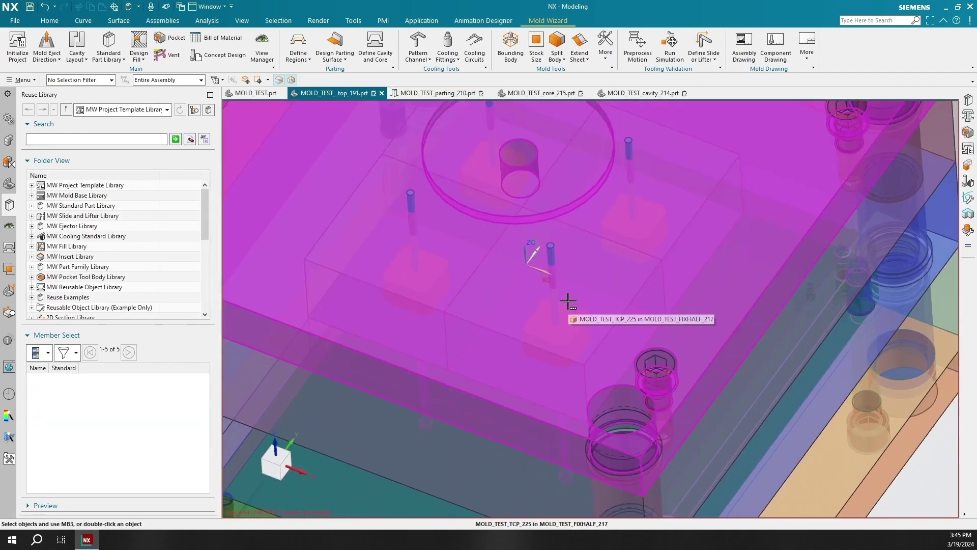
{"action": "left_click", "coordinate": [116, 59]}
{"action": "left_click", "coordinate": [130, 117]}
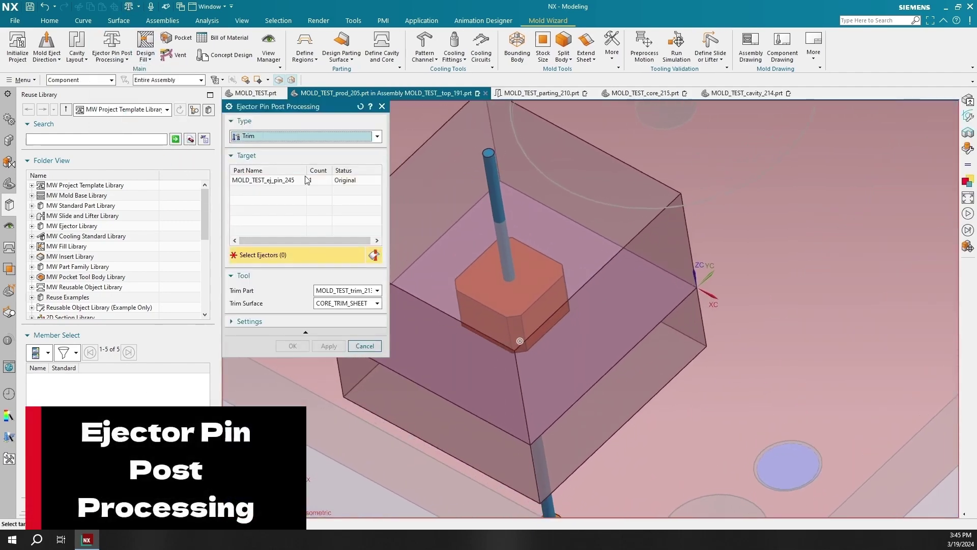
{"action": "left_click", "coordinate": [262, 181]}
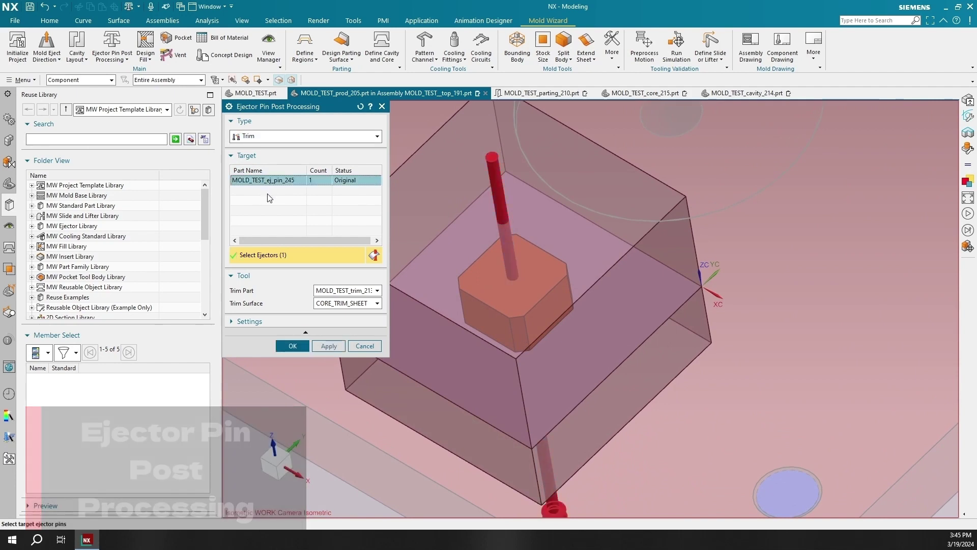
{"action": "left_click", "coordinate": [351, 304]}
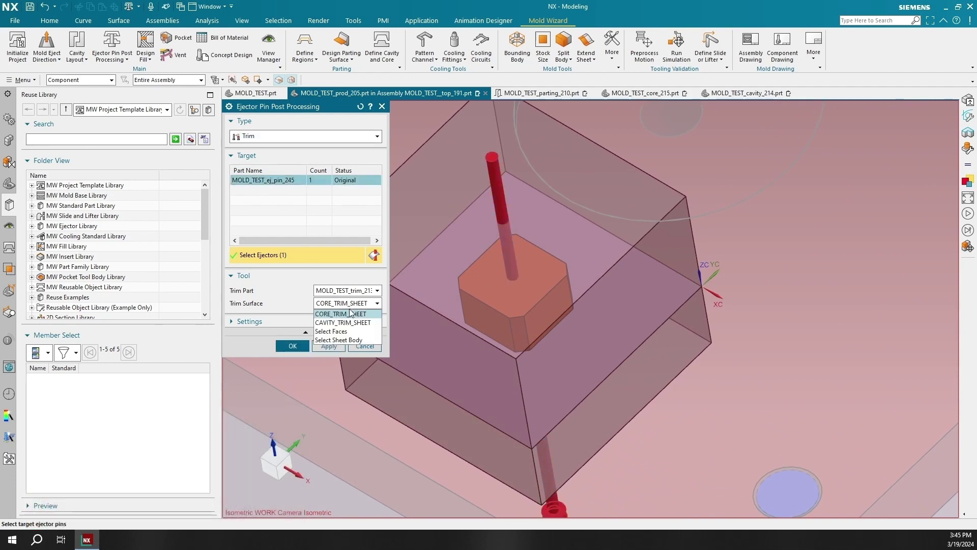
{"action": "left_click", "coordinate": [341, 332]}
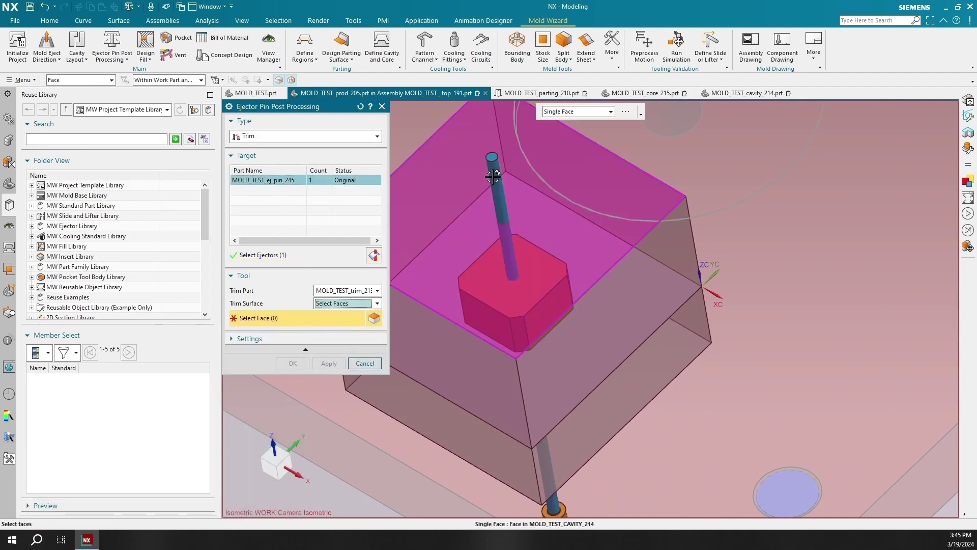
{"action": "left_click", "coordinate": [502, 284]}
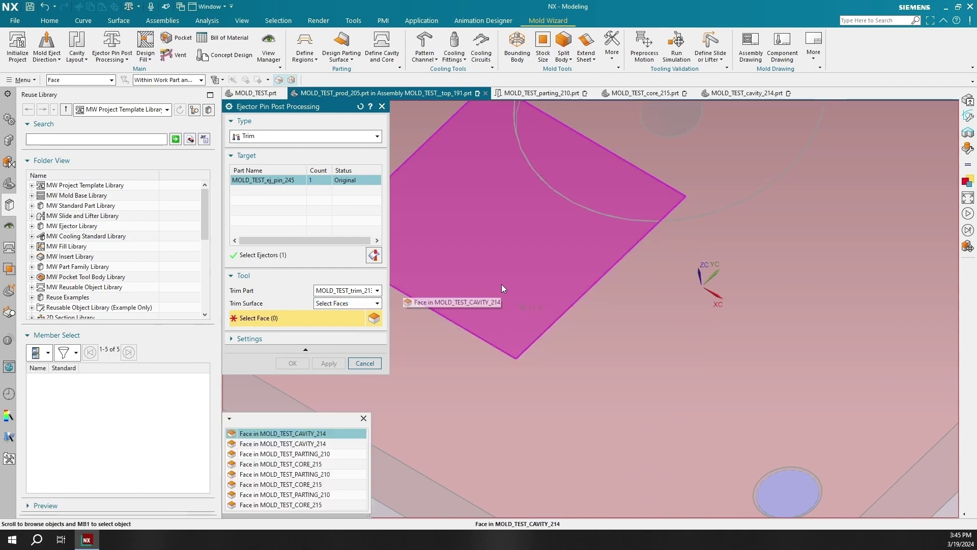
{"action": "left_click", "coordinate": [276, 444]}
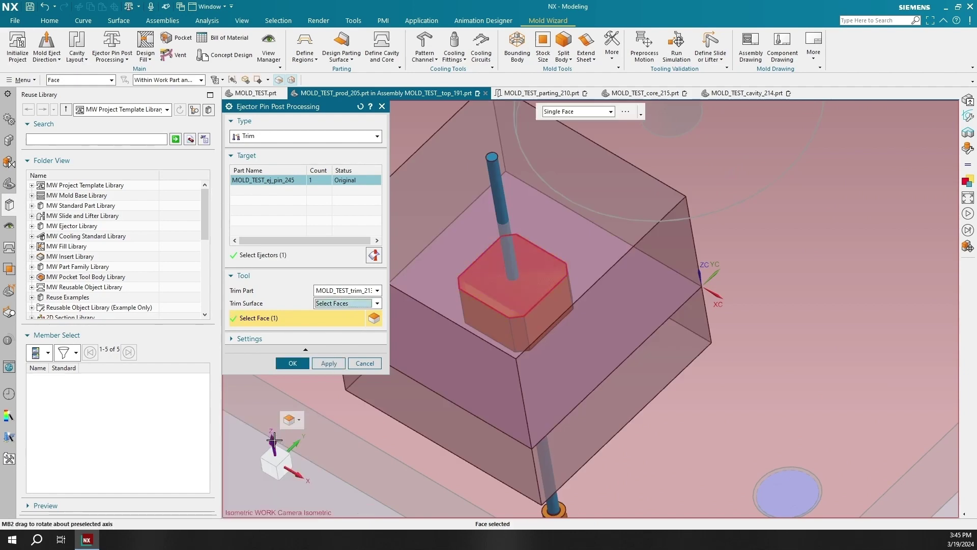
{"action": "left_click", "coordinate": [293, 364]}
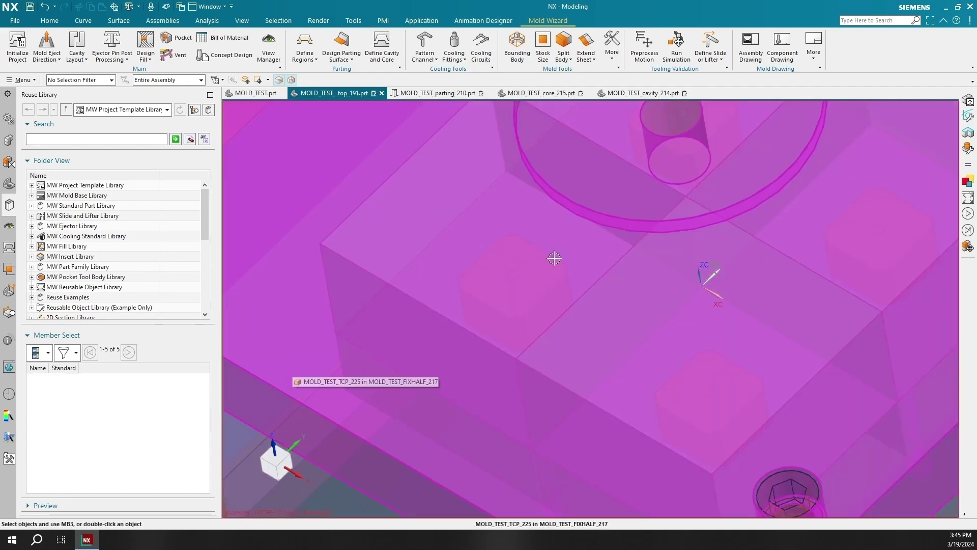
Isolate the Core / Cavity / Region group of the mold assembly in the View Manager
{"action": "key", "text": "End"}
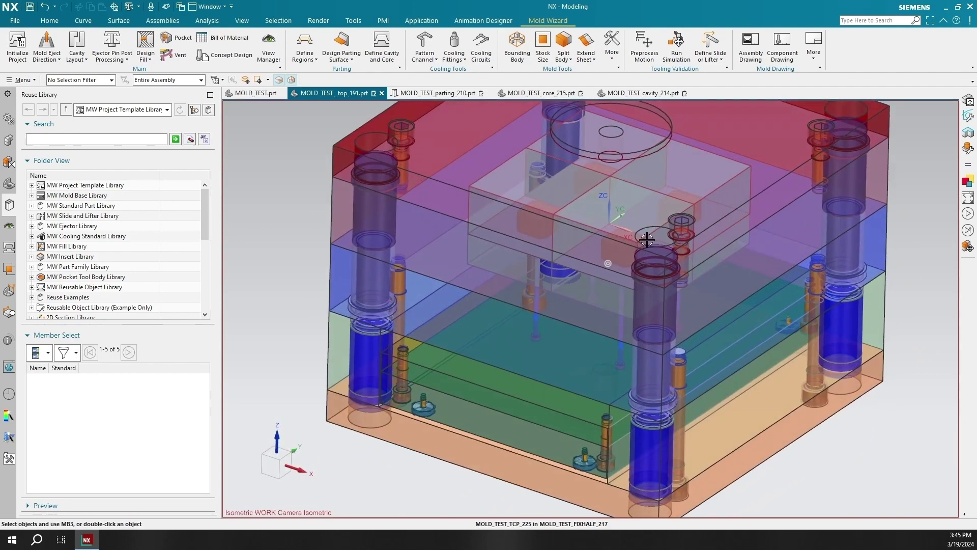
{"action": "left_click", "coordinate": [8, 226]}
{"action": "left_click", "coordinate": [80, 163]}
{"action": "key", "text": "ctrl+j"}
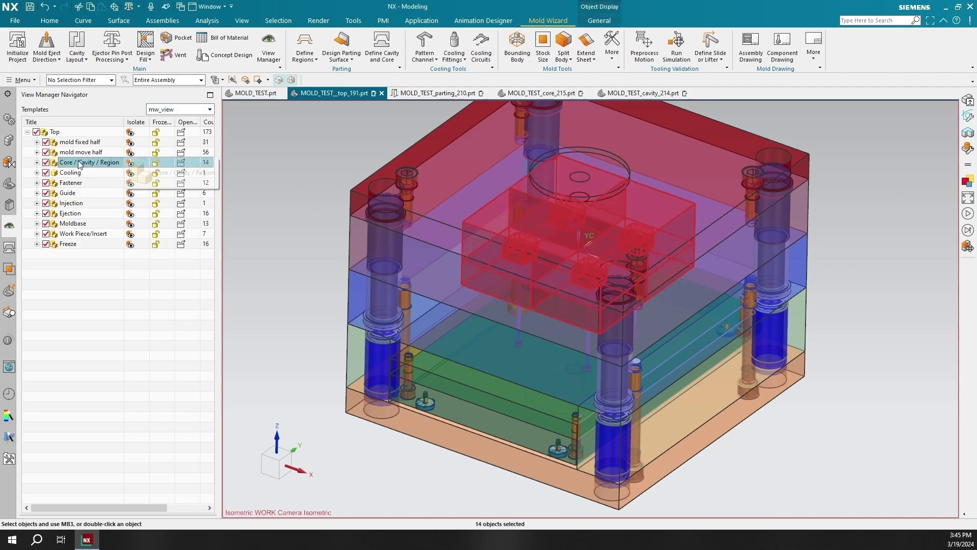
{"action": "right_click", "coordinate": [80, 162]}
{"action": "left_click", "coordinate": [101, 174]}
{"action": "middle_click_drag", "start_coordinate": [396, 221], "coordinate": [525, 250]}
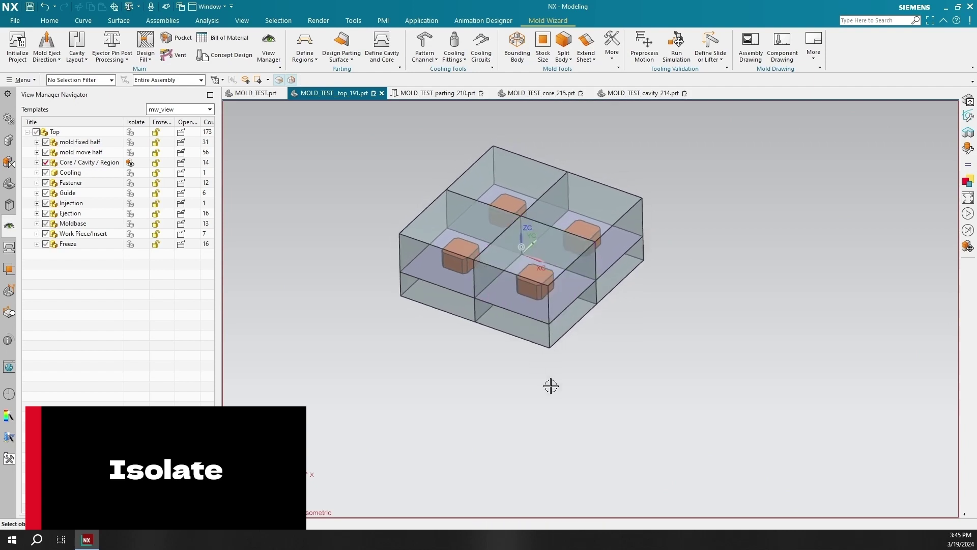
Merge the four cavity blocks into MOLD_TEST_comb-cavity_204.prt with the Unite Body in Target method
{"action": "middle_click_drag", "start_coordinate": [553, 383], "coordinate": [575, 315]}
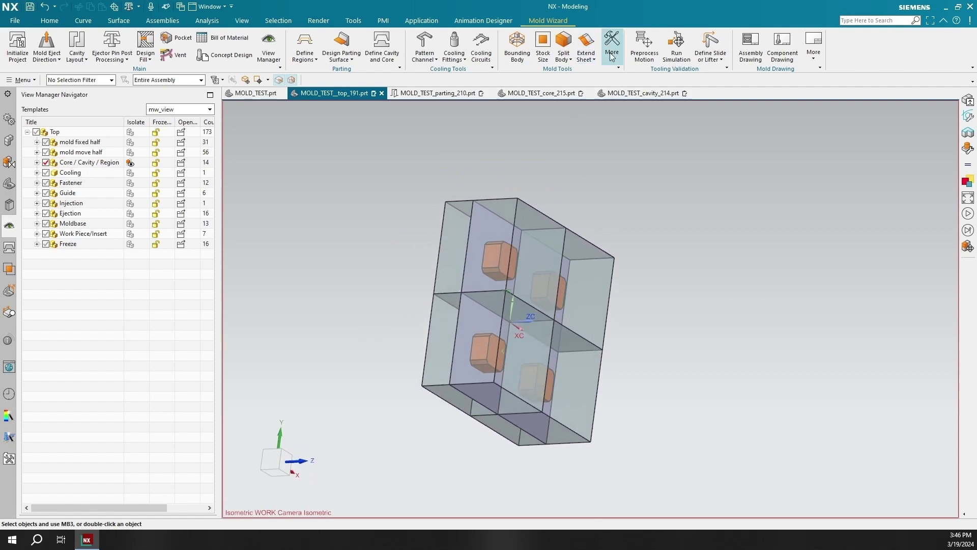
{"action": "left_click", "coordinate": [612, 56]}
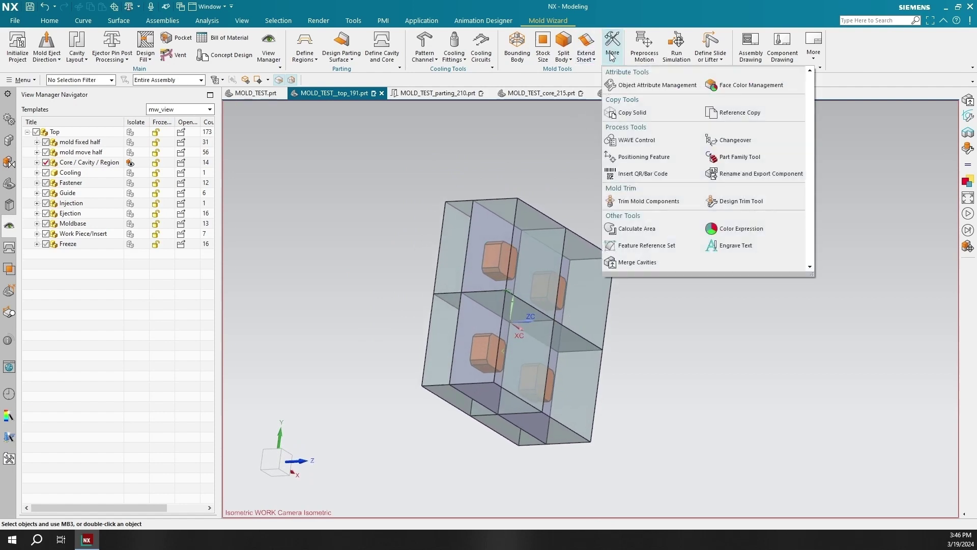
{"action": "left_click", "coordinate": [636, 265]}
{"action": "mouse_move", "coordinate": [635, 265]}
{"action": "middle_mouse_down"}
{"action": "mouse_move", "coordinate": [622, 258]}
{"action": "mouse_move", "coordinate": [607, 286]}
{"action": "mouse_move", "coordinate": [625, 280]}
{"action": "middle_mouse_up"}
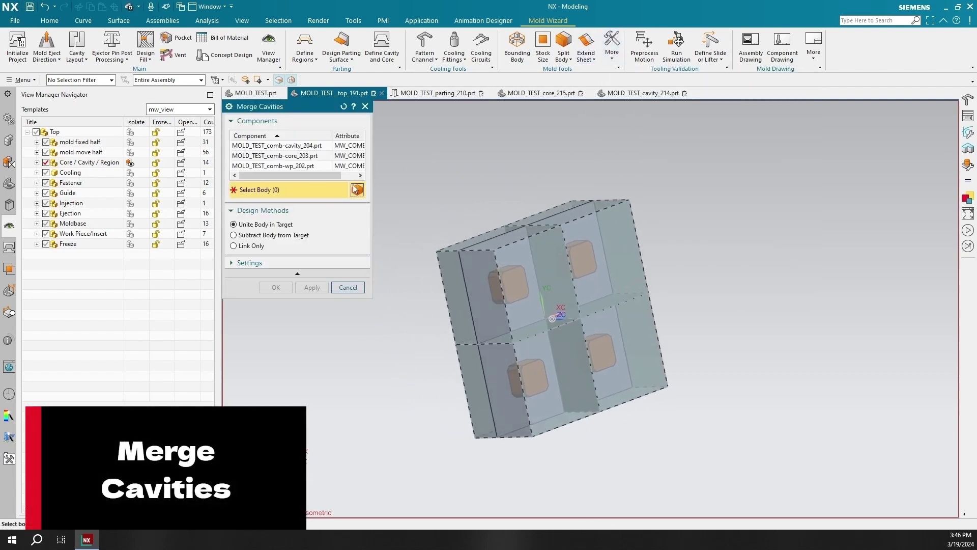
{"action": "left_click", "coordinate": [613, 262]}
{"action": "left_click", "coordinate": [536, 286]}
{"action": "left_click", "coordinate": [552, 363]}
{"action": "left_click", "coordinate": [619, 375]}
{"action": "middle_click_drag", "start_coordinate": [620, 375], "coordinate": [592, 349]}
{"action": "left_click", "coordinate": [308, 288]}
{"action": "left_click", "coordinate": [308, 287]}
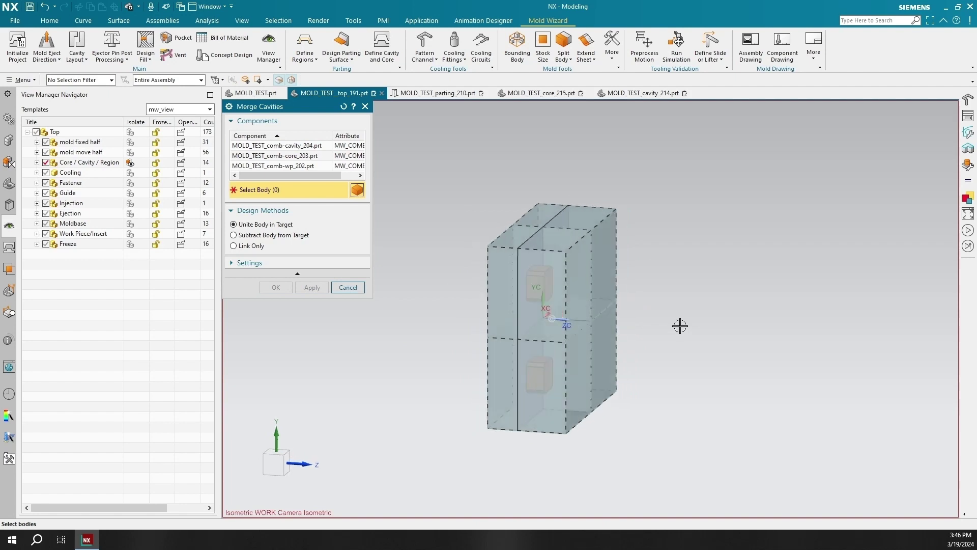
Merge the four core blocks into MOLD_TEST_comb-core_203.prt with the Unite Body in Target method
{"action": "middle_click_drag", "start_coordinate": [681, 325], "coordinate": [340, 220]}
{"action": "left_click", "coordinate": [292, 160]}
{"action": "middle_click_drag", "start_coordinate": [504, 303], "coordinate": [525, 312]}
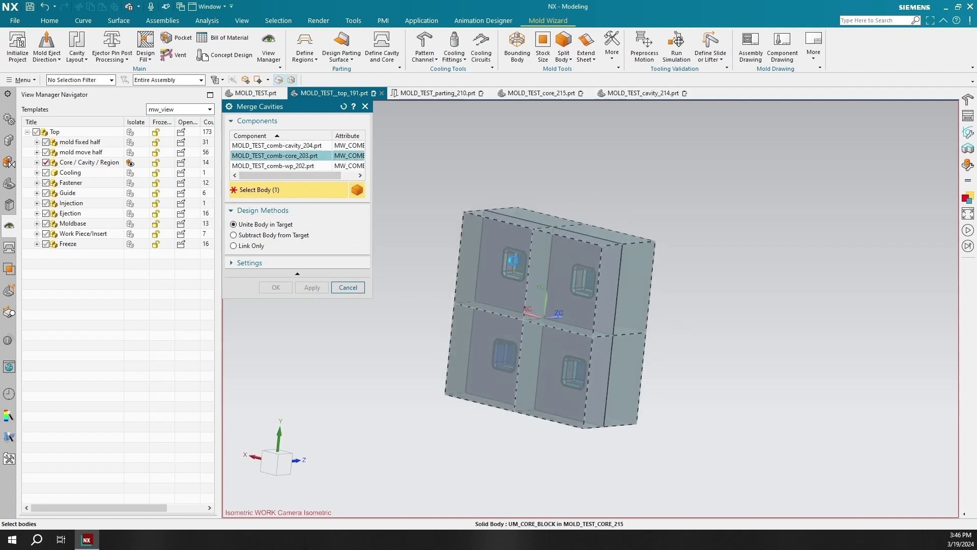
{"action": "left_click", "coordinate": [515, 262]}
{"action": "left_click", "coordinate": [579, 283]}
{"action": "left_click", "coordinate": [480, 357]}
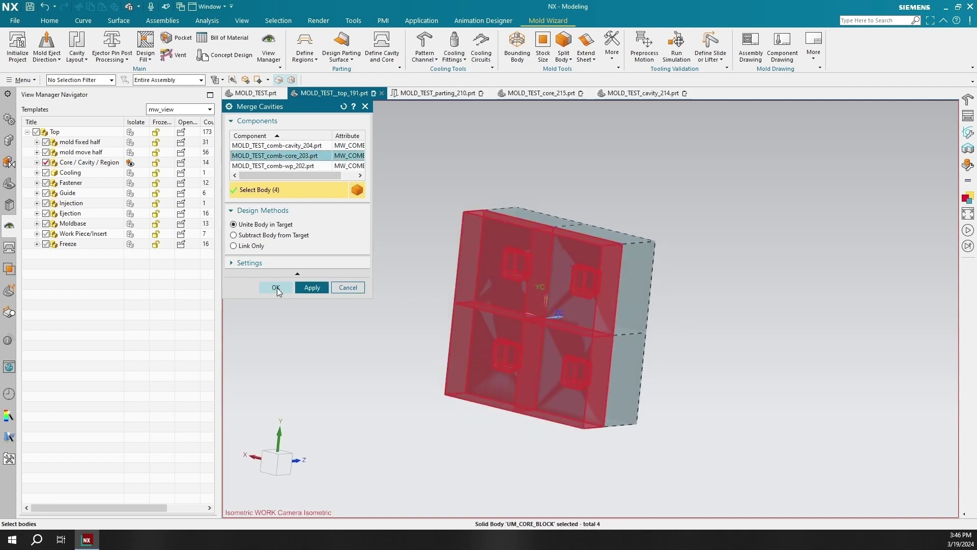
{"action": "left_click", "coordinate": [277, 288]}
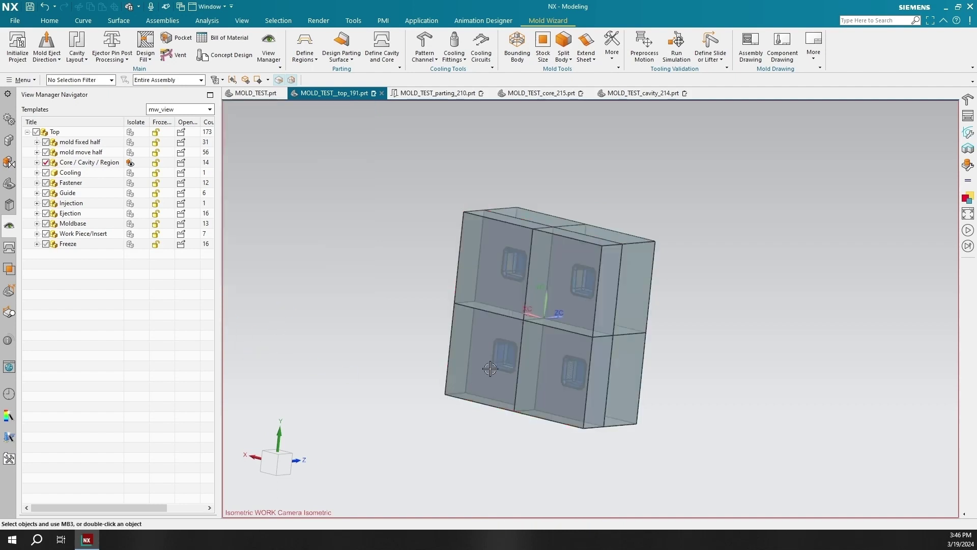
Hide the individual Cavity and Core components, leaving the parting, combined core and combined cavity displayed
{"action": "middle_click_drag", "start_coordinate": [497, 373], "coordinate": [0, 167]}
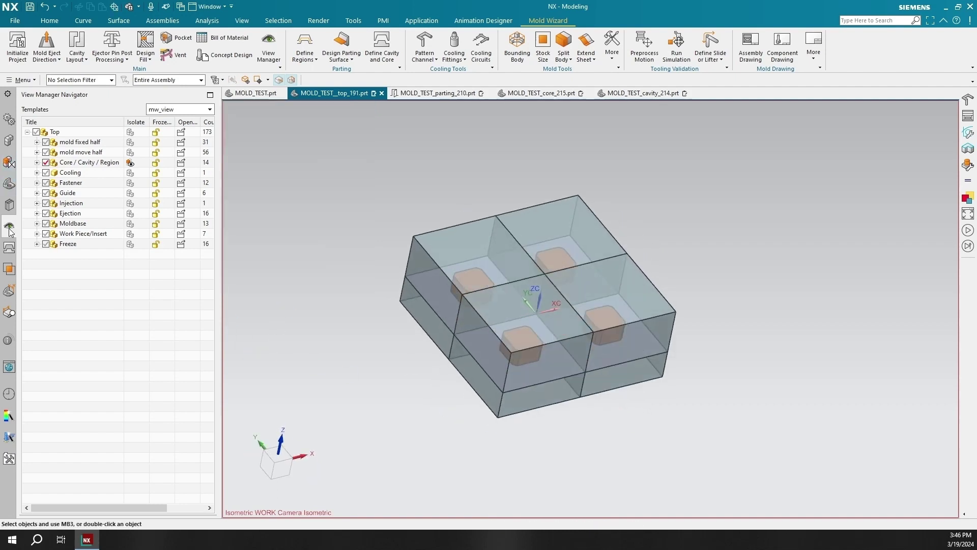
{"action": "left_click", "coordinate": [37, 162]}
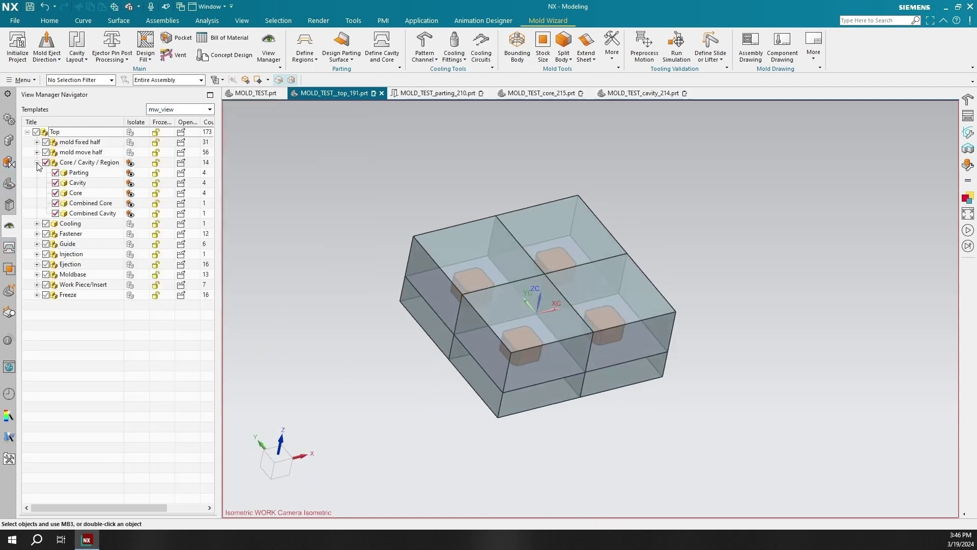
{"action": "left_click", "coordinate": [55, 183]}
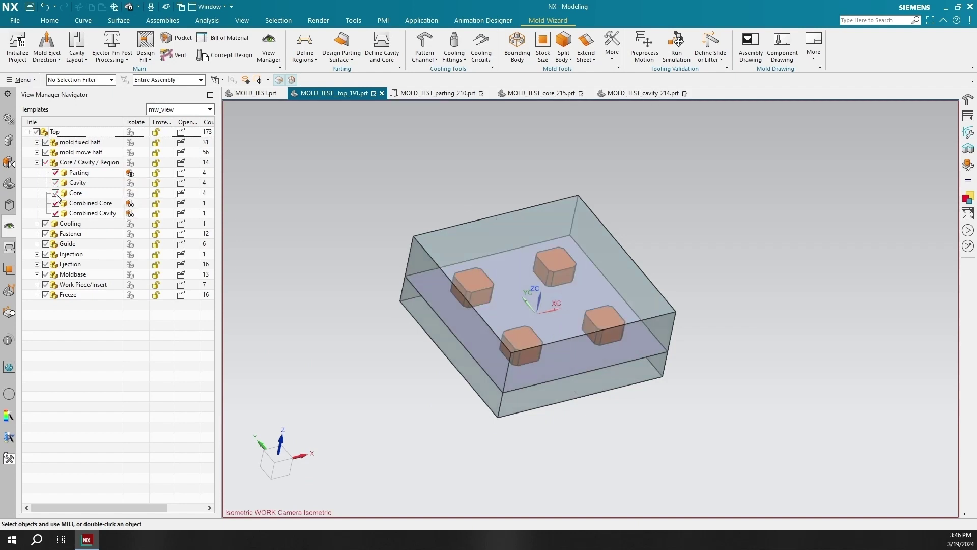
Examine the combined cavity and combined core separately by hiding each in turn and showing both again
{"action": "left_click", "coordinate": [89, 204]}
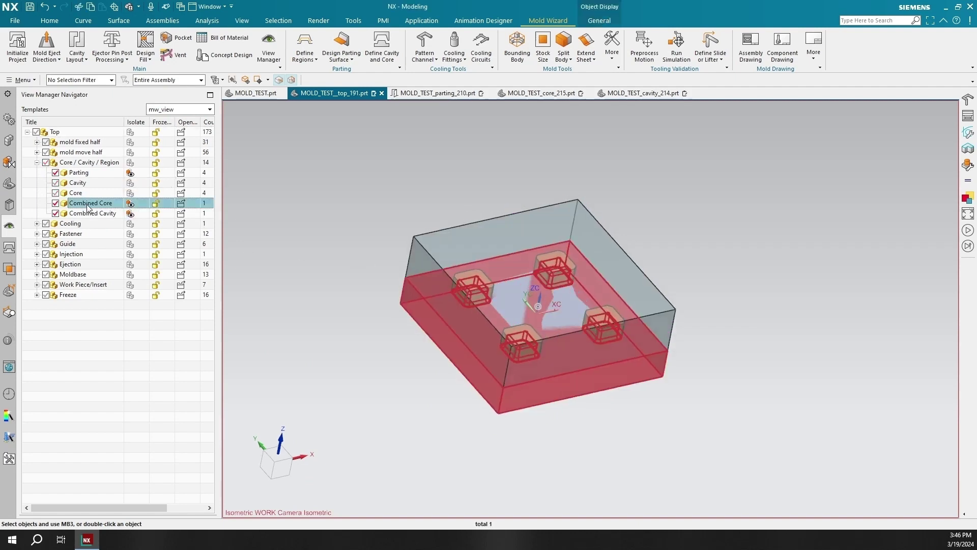
{"action": "left_click", "coordinate": [55, 203]}
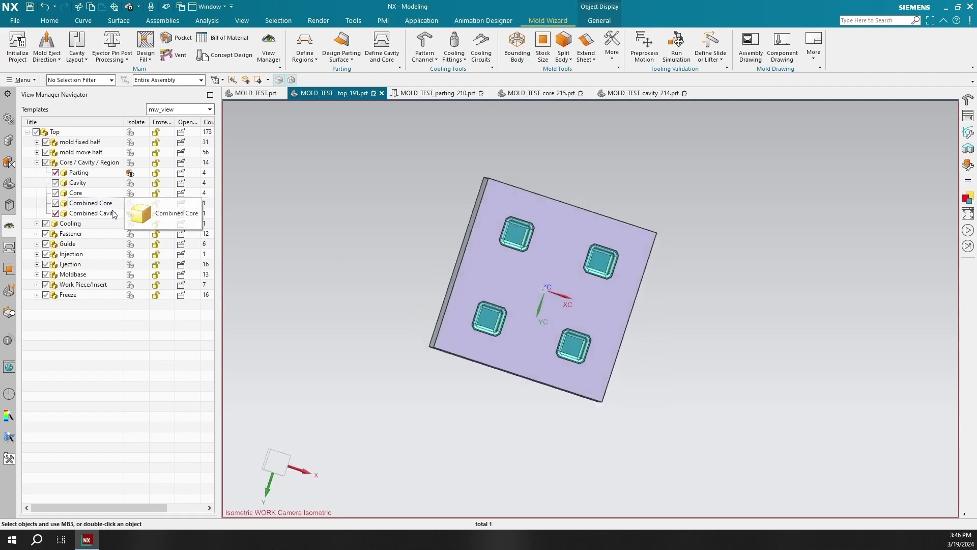
{"action": "left_click", "coordinate": [130, 214]}
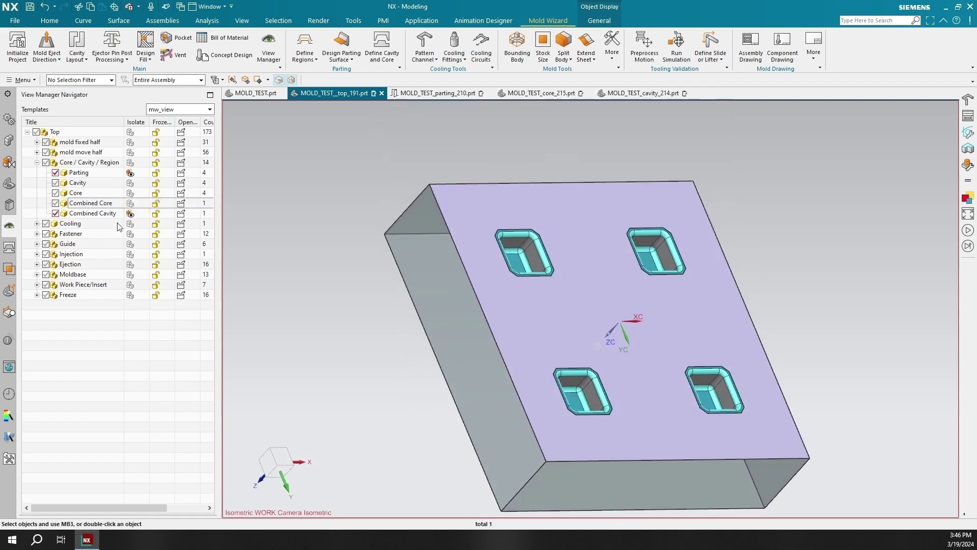
{"action": "left_click", "coordinate": [56, 204]}
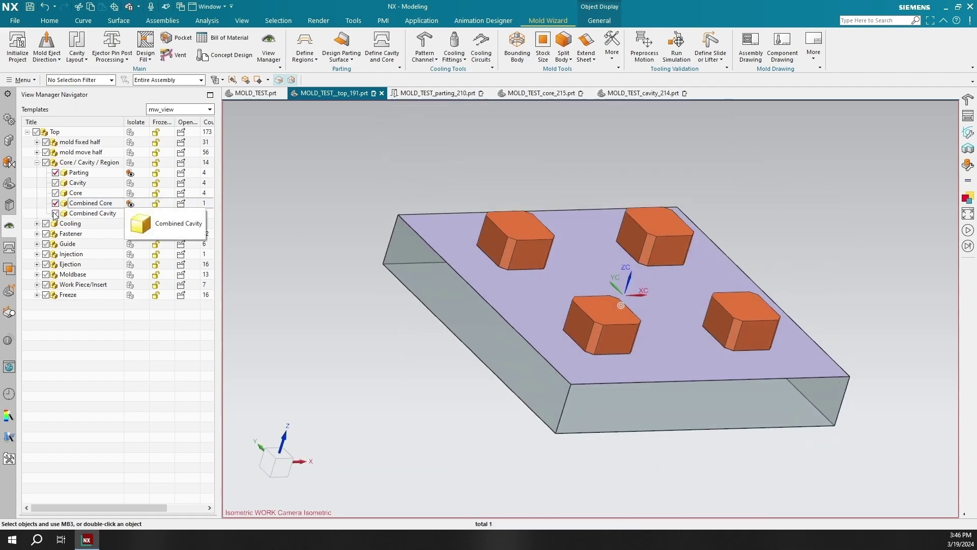
{"action": "left_click", "coordinate": [55, 214]}
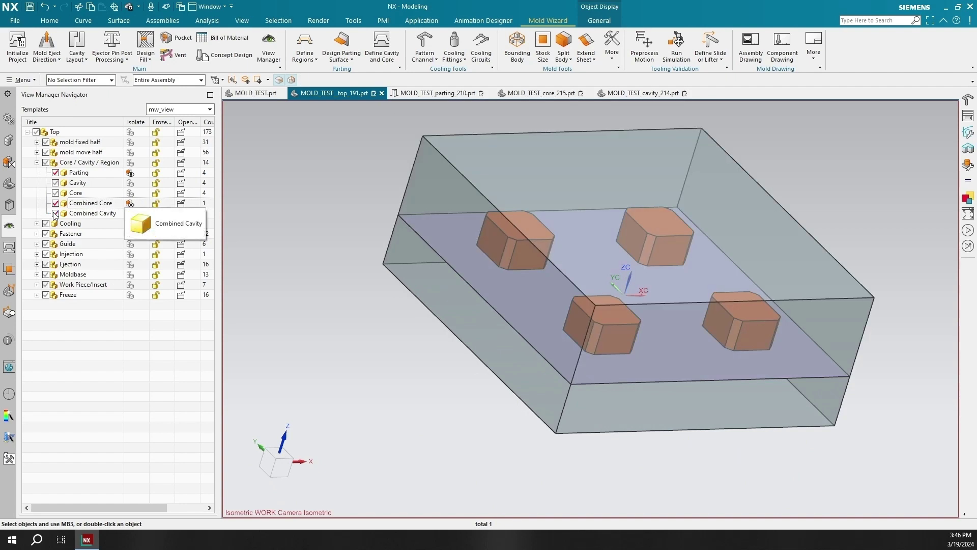
Start a Pattern Channel and create its path sketch on the top face of the combined cavity block
{"action": "scroll", "coordinate": [384, 216], "scroll_direction": "down", "scroll_amount": 5}
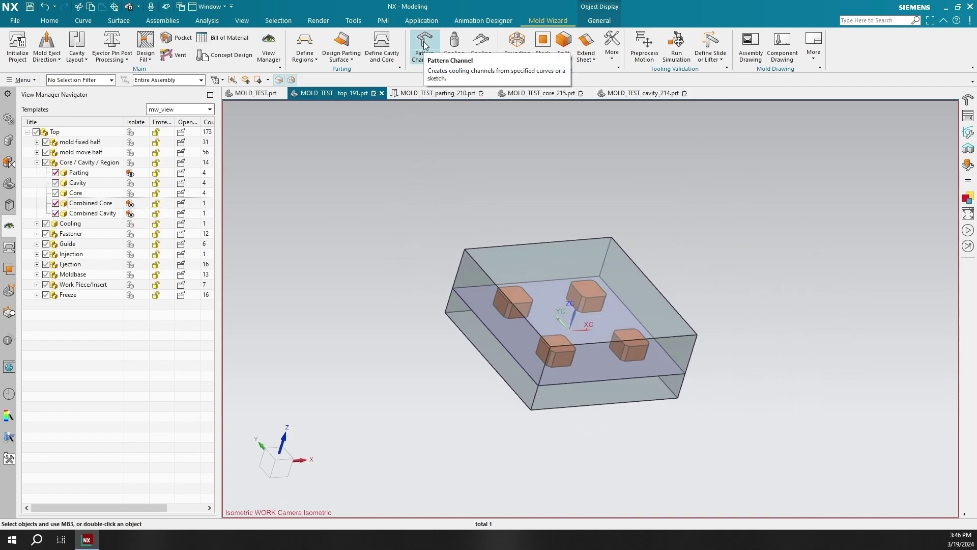
{"action": "left_click", "coordinate": [424, 42]}
{"action": "middle_click_drag", "start_coordinate": [581, 265], "coordinate": [560, 295]}
{"action": "scroll", "coordinate": [565, 298], "scroll_direction": "up", "scroll_amount": 4}
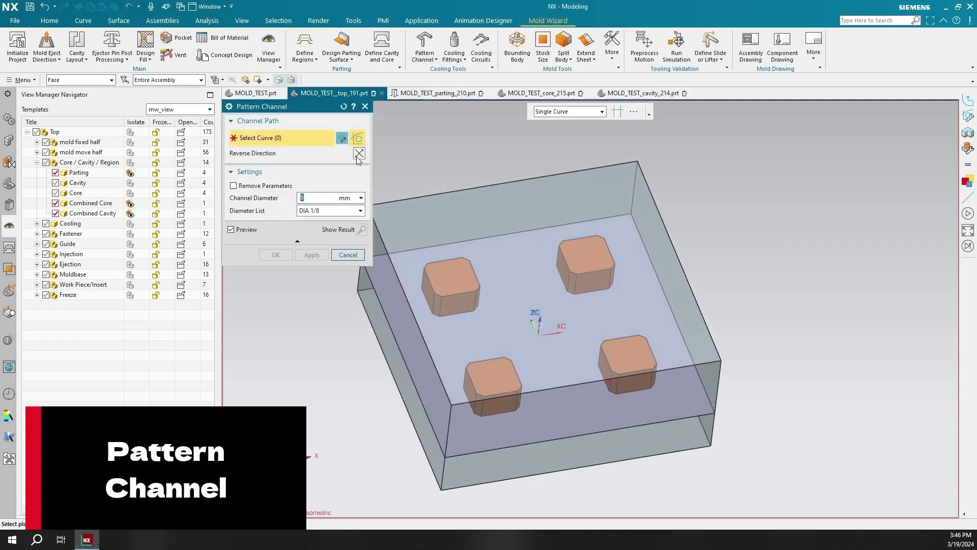
{"action": "left_click", "coordinate": [342, 139]}
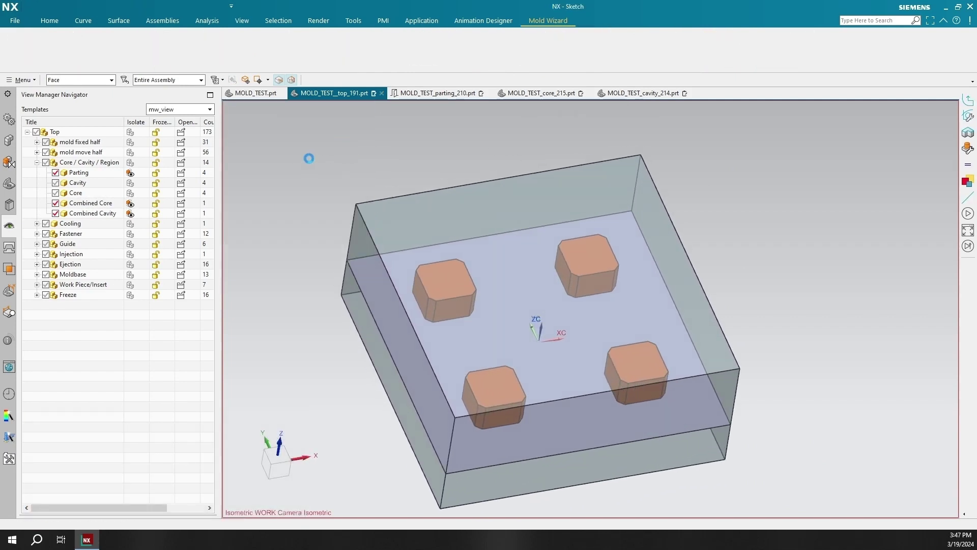
{"action": "left_click", "coordinate": [311, 124]}
{"action": "left_click", "coordinate": [311, 124]}
{"action": "left_click", "coordinate": [572, 296]}
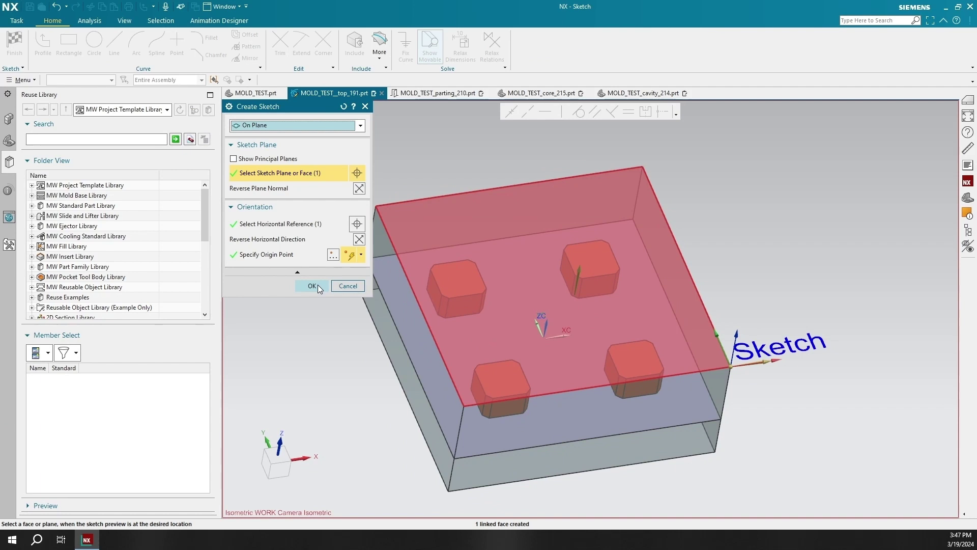
{"action": "left_click", "coordinate": [312, 285]}
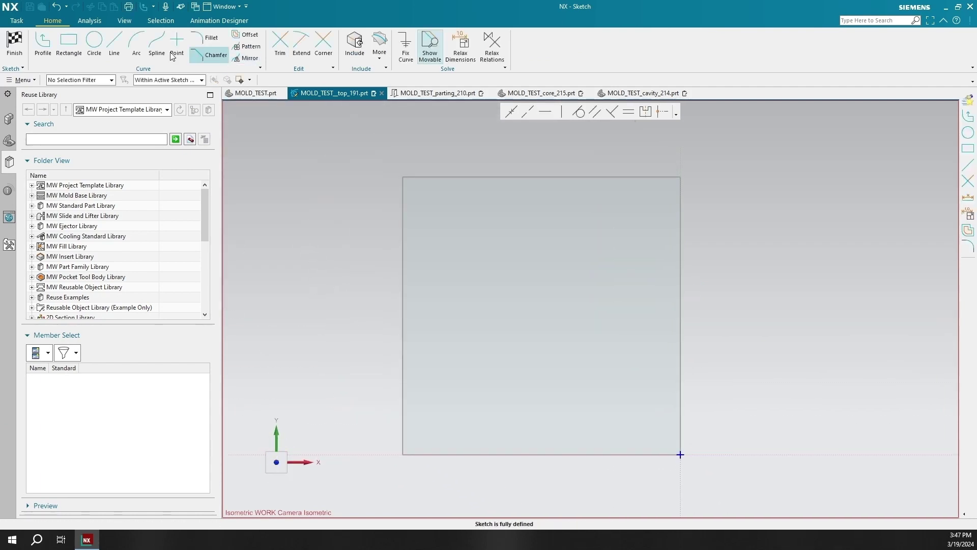
Sketch a U-shaped path of three lines on the block's top face, with open legs about 149 mm long, and finish the sketch
{"action": "left_click", "coordinate": [452, 125]}
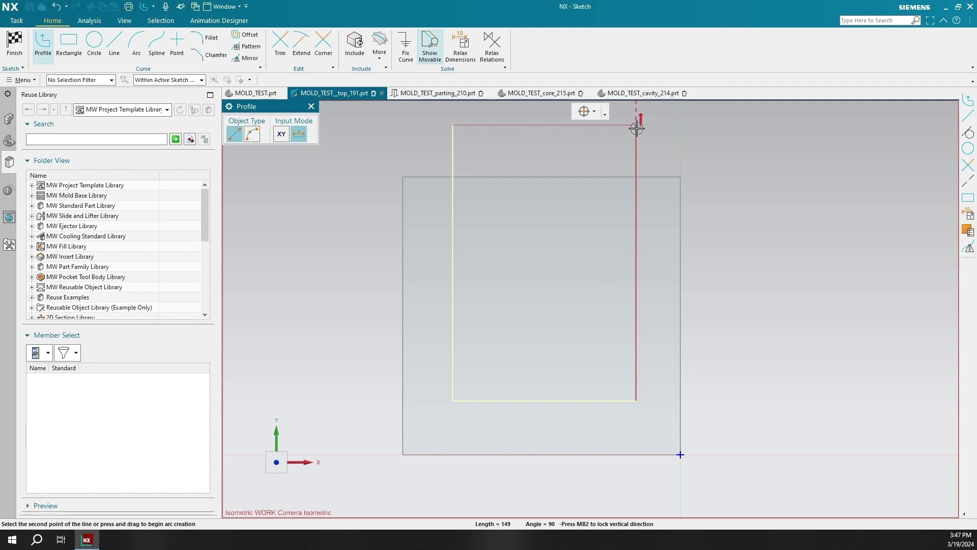
{"action": "key", "text": "Escape"}
{"action": "middle_click_drag", "start_coordinate": [545, 129], "coordinate": [463, 151]}
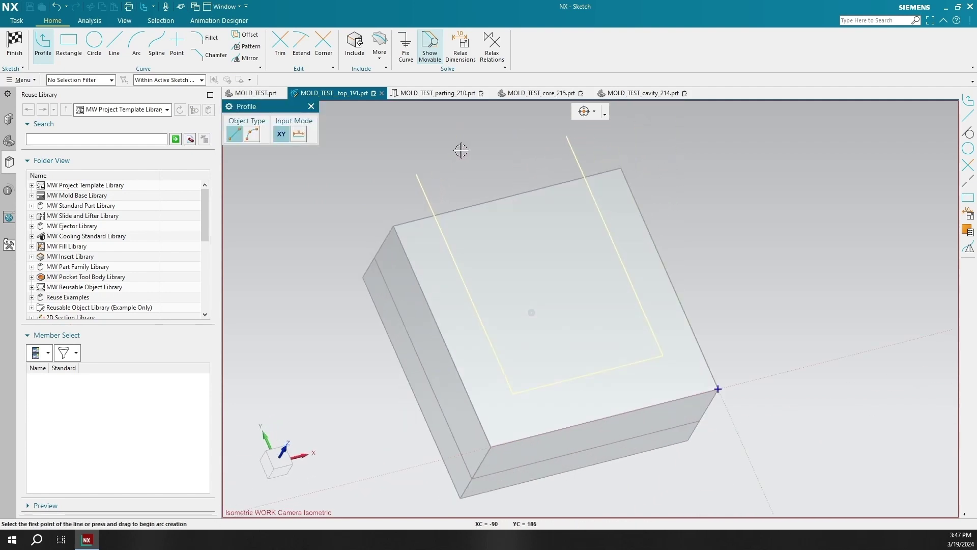
{"action": "left_click", "coordinate": [14, 42]}
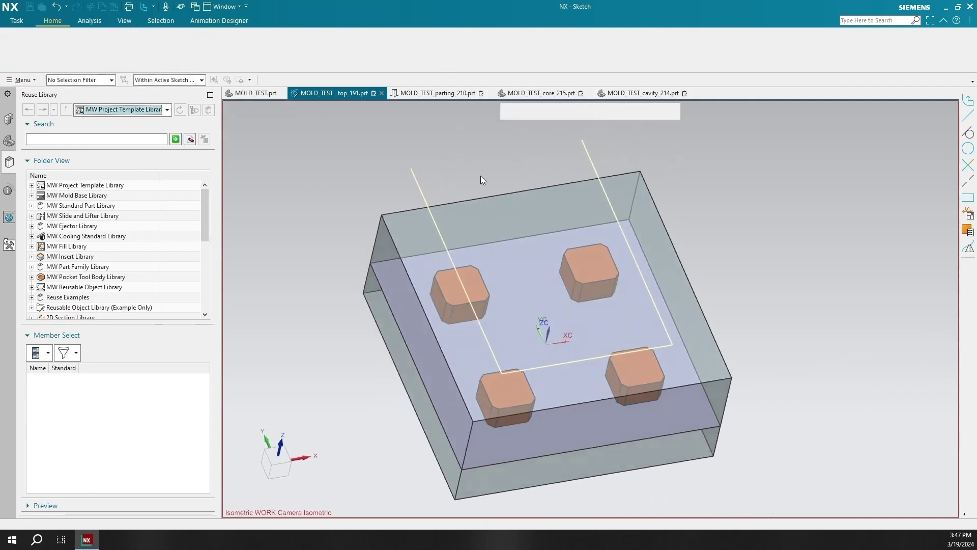
Create the pattern channel along the three sketched lines with diameter DIA 1/8, channel diameter 8 mm
{"action": "mouse_move", "coordinate": [528, 197]}
{"action": "middle_mouse_down"}
{"action": "mouse_move", "coordinate": [563, 219]}
{"action": "mouse_move", "coordinate": [496, 253]}
{"action": "mouse_move", "coordinate": [494, 264]}
{"action": "middle_mouse_up"}
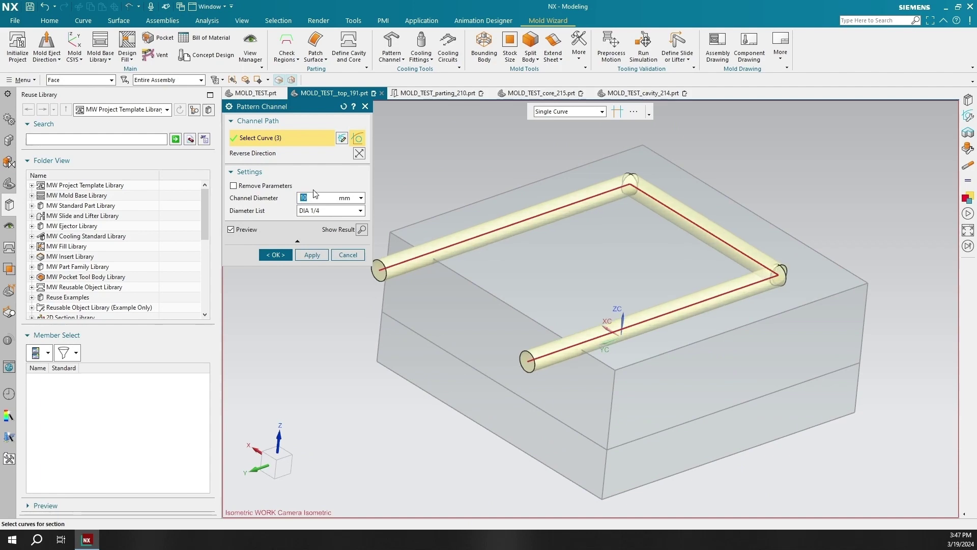
{"action": "left_click", "coordinate": [311, 211]}
{"action": "left_click", "coordinate": [325, 226]}
{"action": "middle_click_drag", "start_coordinate": [763, 288], "coordinate": [733, 321]}
{"action": "scroll", "coordinate": [601, 287], "scroll_direction": "down", "scroll_amount": 2}
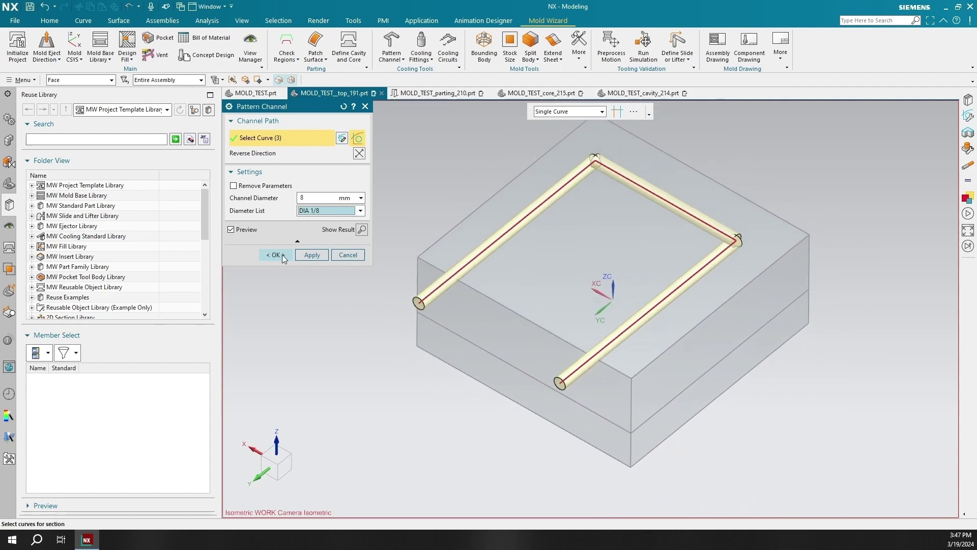
{"action": "left_click", "coordinate": [275, 255]}
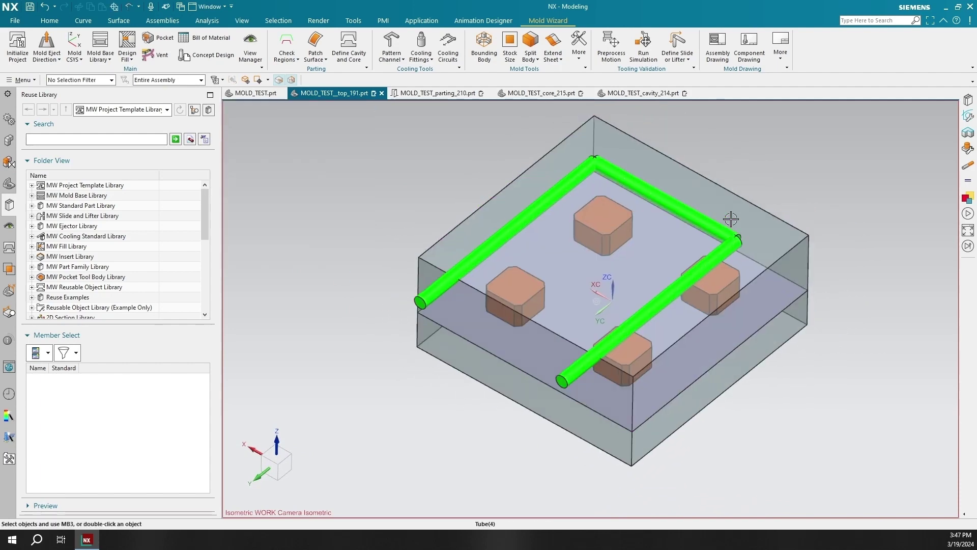
Extend the cross channel's -X end by 7 mm with Extend Channel, using an angled tip end of 118°
{"action": "middle_click_drag", "start_coordinate": [722, 278], "coordinate": [478, 262]}
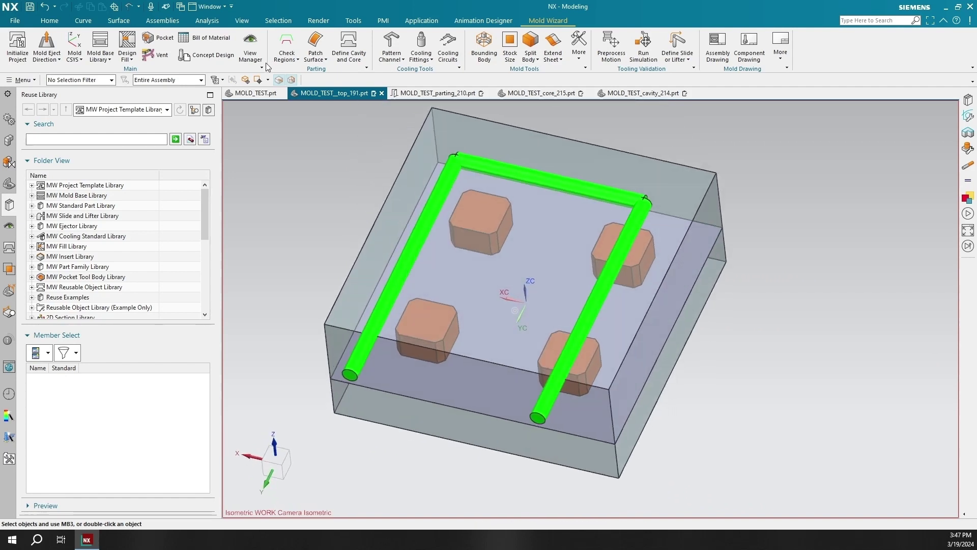
{"action": "left_click", "coordinate": [391, 60]}
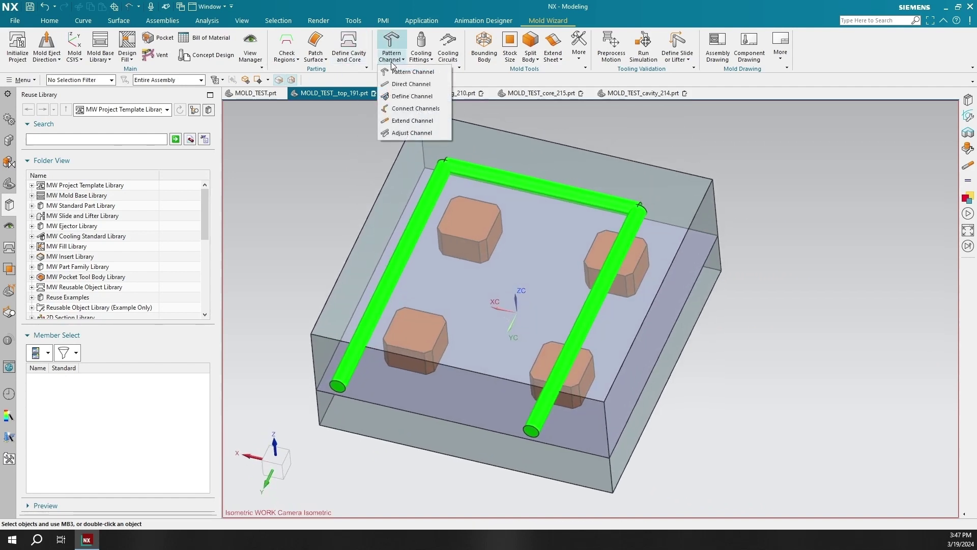
{"action": "left_click", "coordinate": [412, 120]}
{"action": "middle_click_drag", "start_coordinate": [562, 237], "coordinate": [567, 199]}
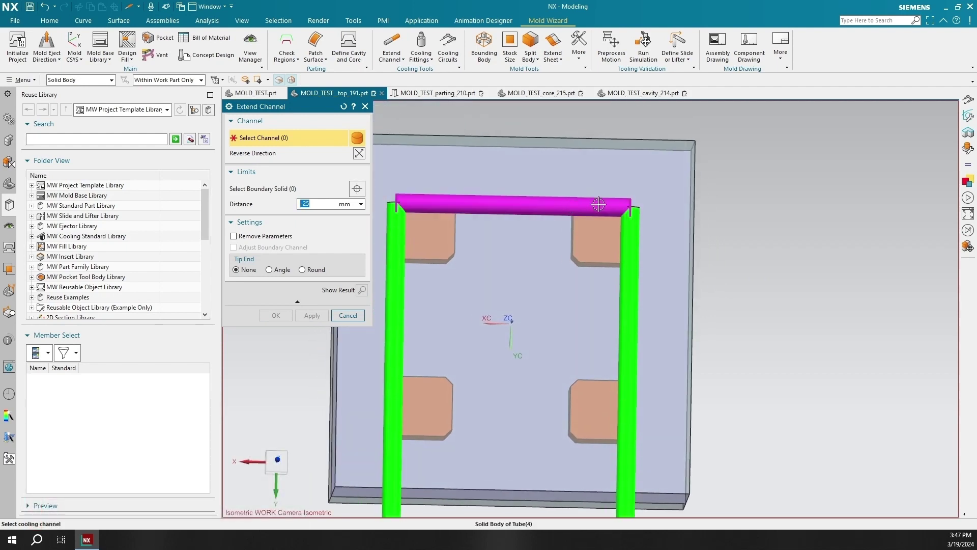
{"action": "left_click", "coordinate": [599, 204]}
{"action": "left_click", "coordinate": [269, 271]}
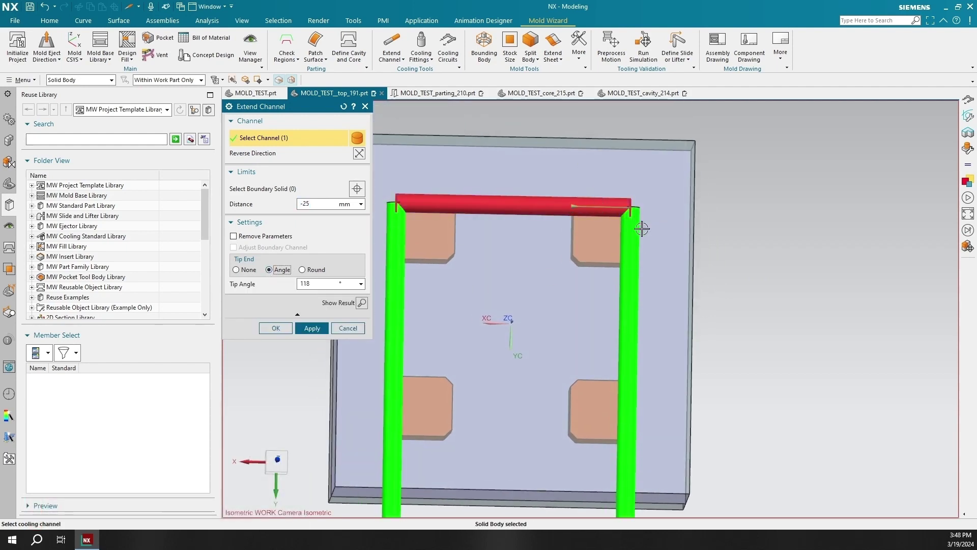
{"action": "left_click_drag", "start_coordinate": [599, 207], "coordinate": [650, 208]}
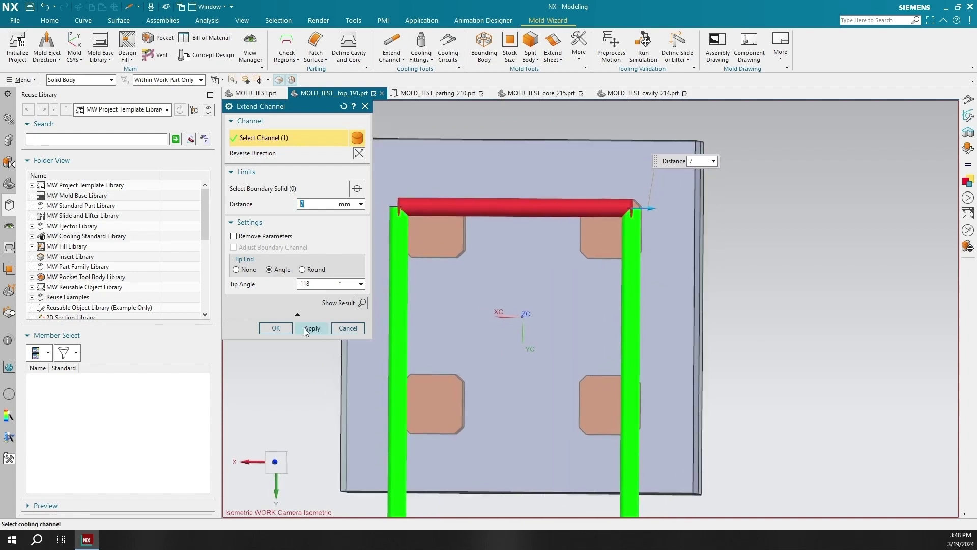
{"action": "left_click", "coordinate": [312, 330]}
Extend the cross channel's +X end by 24 mm to the block's side face, with tip end None
{"action": "scroll", "coordinate": [636, 214], "scroll_direction": "up", "scroll_amount": 5}
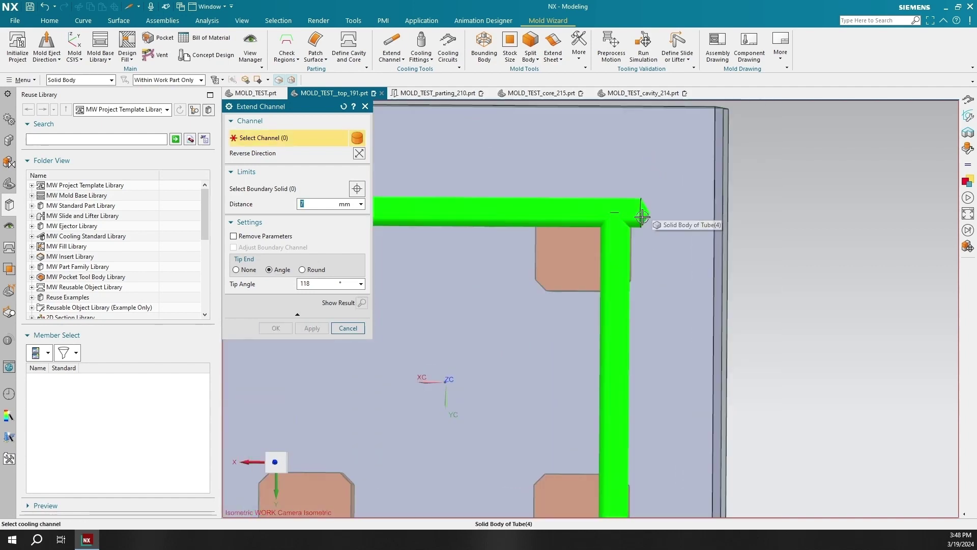
{"action": "scroll", "coordinate": [640, 218], "scroll_direction": "down", "scroll_amount": 5}
{"action": "left_click", "coordinate": [467, 214]}
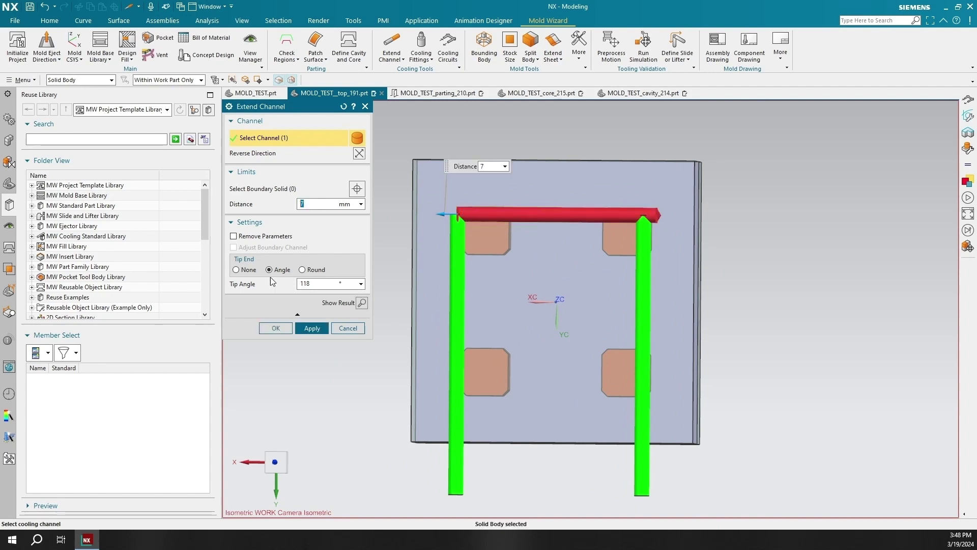
{"action": "left_click", "coordinate": [248, 270]}
{"action": "left_click", "coordinate": [283, 467]}
{"action": "left_click_drag", "start_coordinate": [443, 214], "coordinate": [420, 221]}
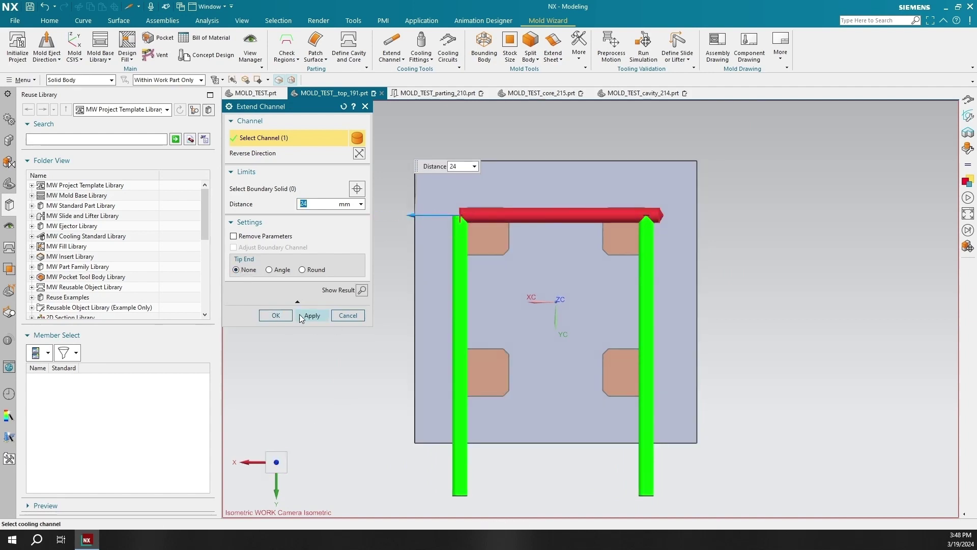
{"action": "left_click", "coordinate": [304, 315]}
Shorten the +X leg channel to the block's edge with an extension distance of -28 mm
{"action": "left_click", "coordinate": [460, 475]}
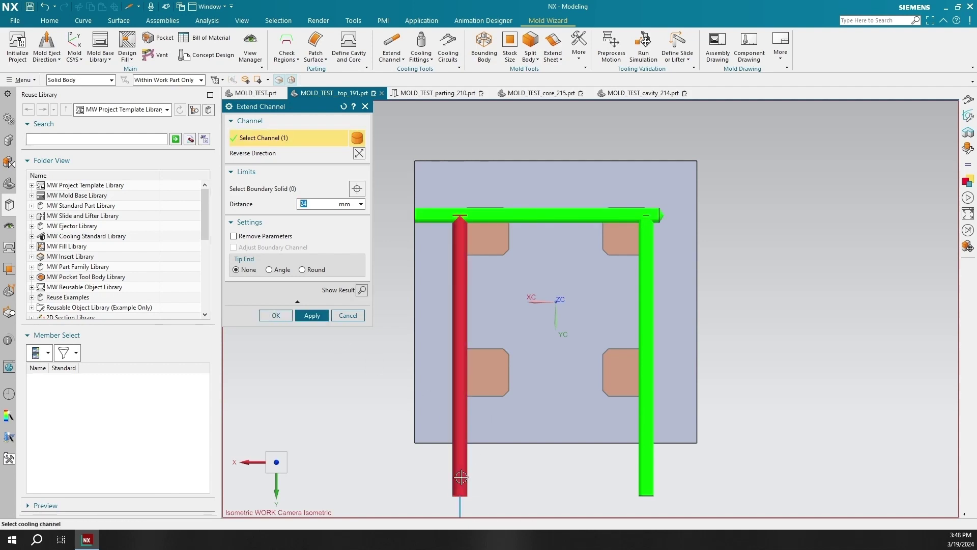
{"action": "scroll", "coordinate": [460, 475], "scroll_direction": "down", "scroll_amount": 3}
{"action": "scroll", "coordinate": [440, 399], "scroll_direction": "up", "scroll_amount": 6}
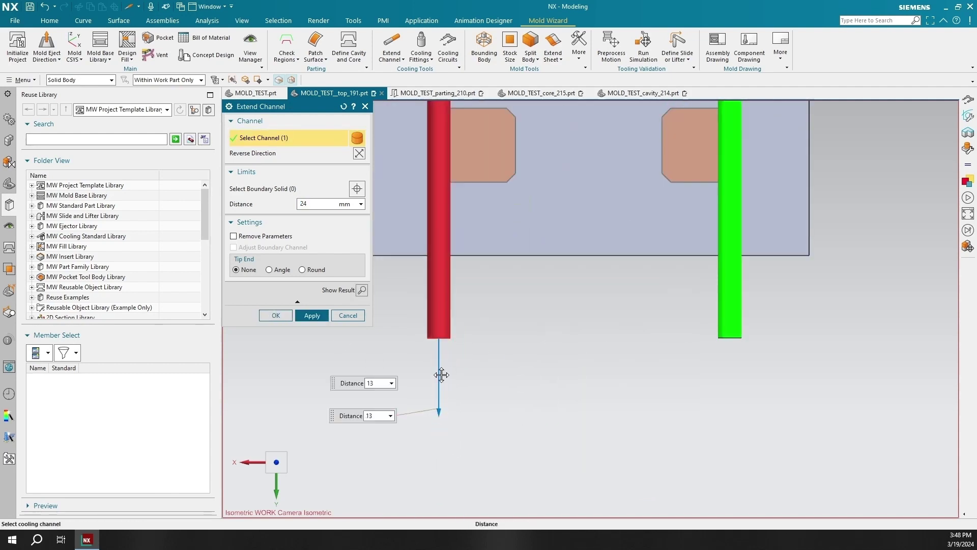
{"action": "left_click_drag", "start_coordinate": [440, 394], "coordinate": [451, 266]}
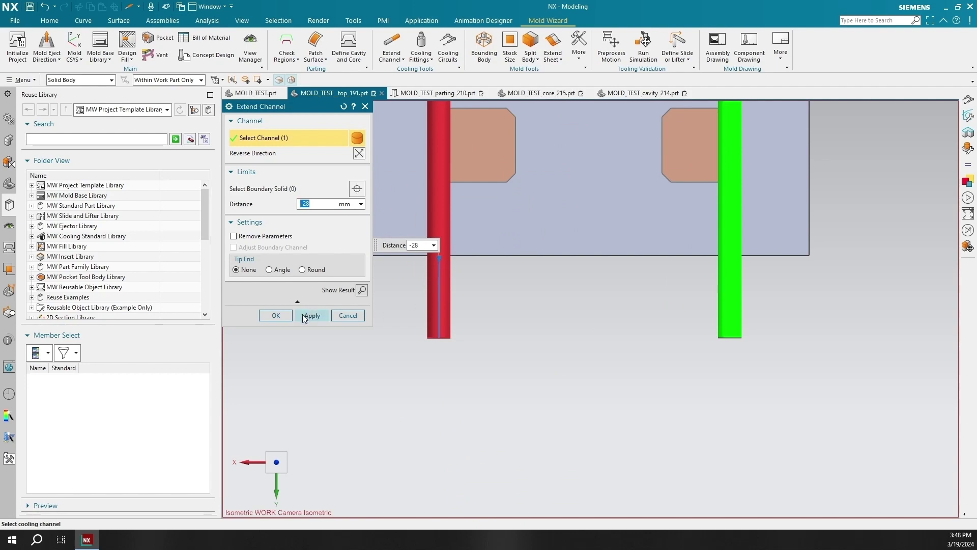
{"action": "left_click", "coordinate": [310, 315]}
Trim the -X leg channel back to the block's edge with a distance of -28 mm and close Extend Channel
{"action": "left_click", "coordinate": [735, 316]}
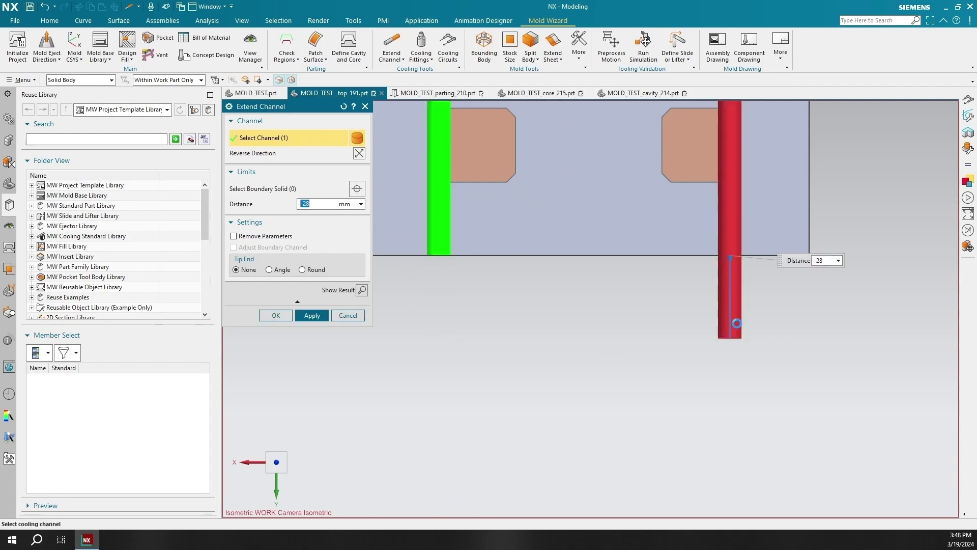
{"action": "left_click_drag", "start_coordinate": [732, 259], "coordinate": [732, 258]}
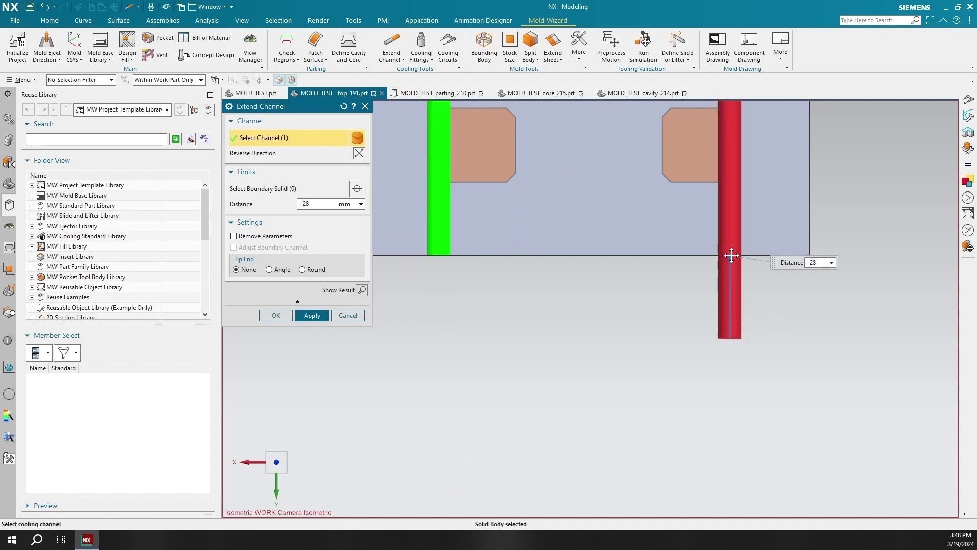
{"action": "left_click", "coordinate": [299, 315]}
{"action": "key", "text": "End"}
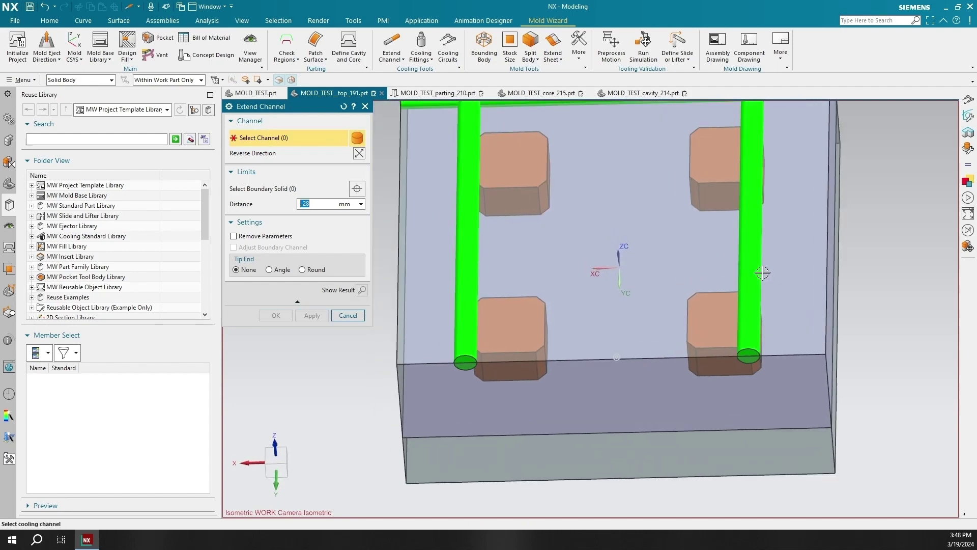
{"action": "key", "text": "Home"}
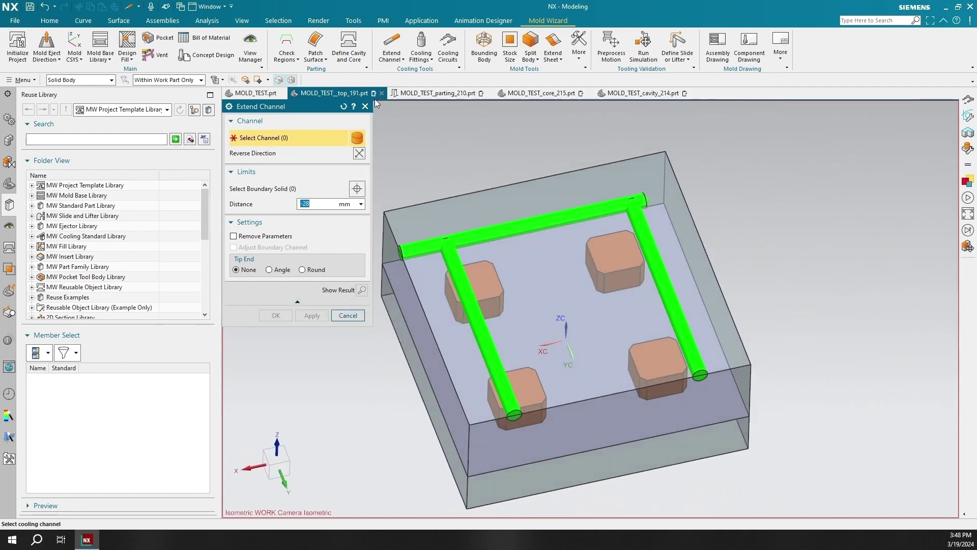
{"action": "left_click", "coordinate": [366, 107]}
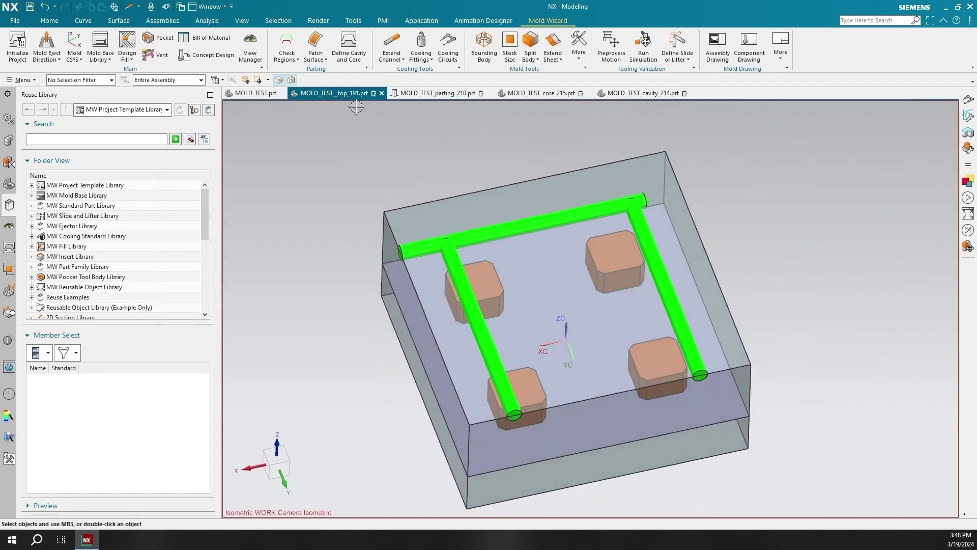
Start a cooling circuit with the -X leg channel as inlet and route the flow through the cross channel into the +X leg
{"action": "key", "text": "End"}
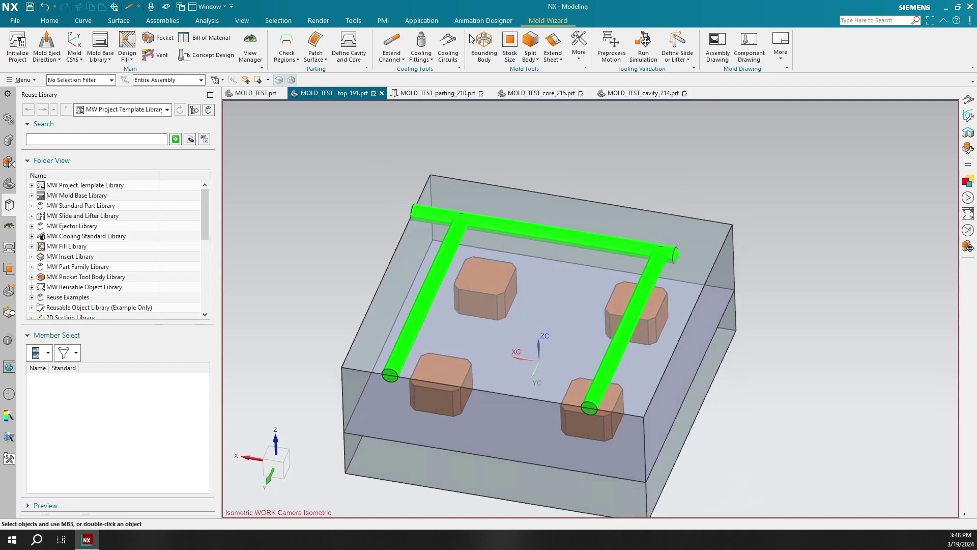
{"action": "left_click", "coordinate": [452, 45]}
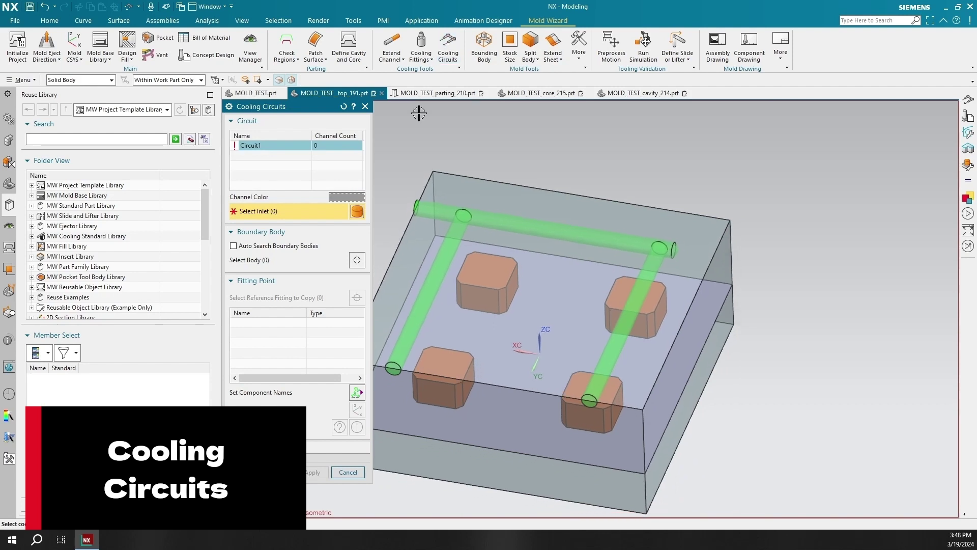
{"action": "left_click", "coordinate": [613, 320]}
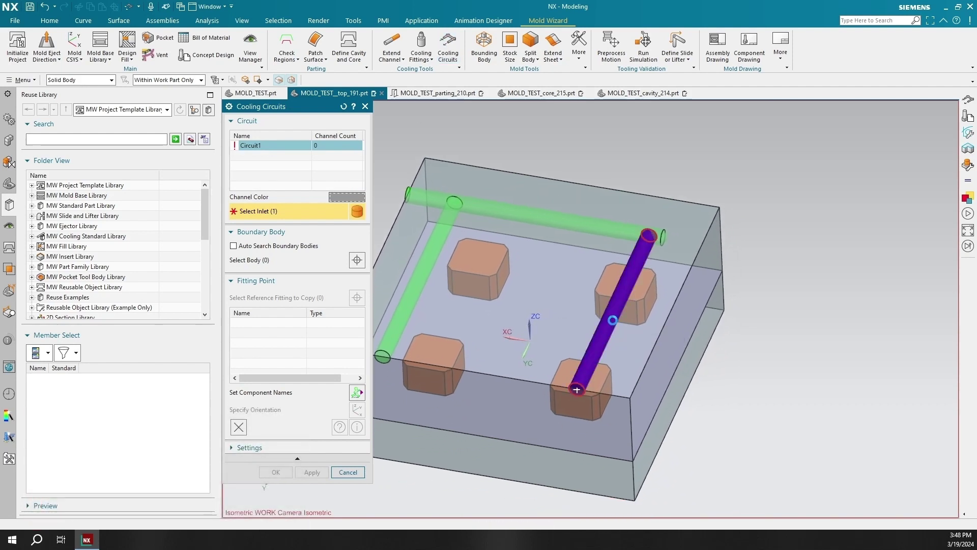
{"action": "left_click", "coordinate": [603, 228]}
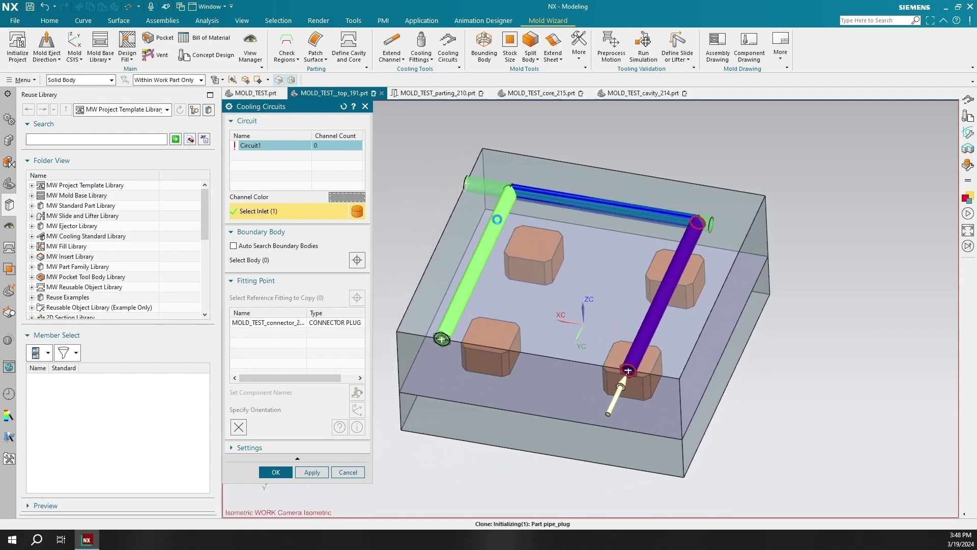
{"action": "middle_click_drag", "start_coordinate": [476, 226], "coordinate": [490, 258]}
{"action": "scroll", "coordinate": [491, 259], "scroll_direction": "up", "scroll_amount": 3}
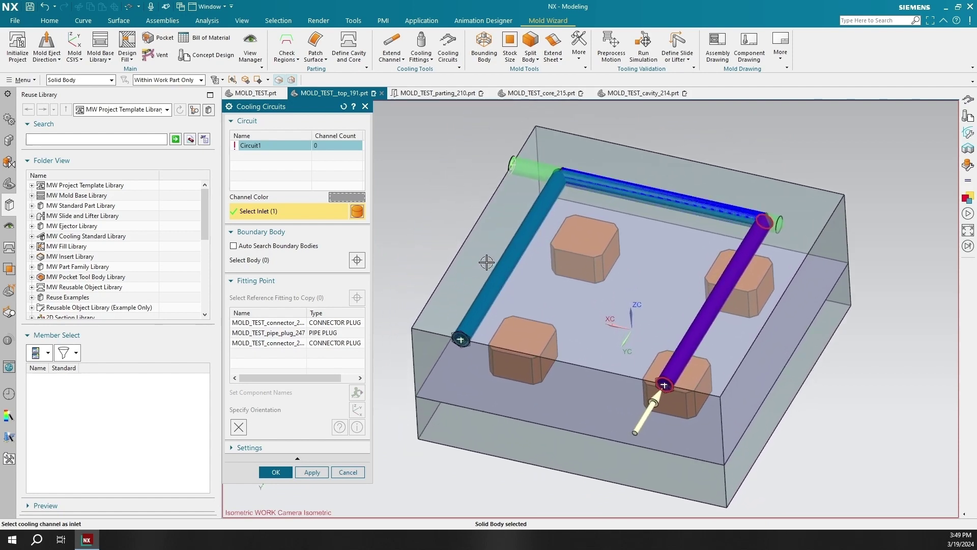
Change both connector plugs at the inlet and outlet to EXTENSION PLUG Part Family and create the circuit
{"action": "left_click", "coordinate": [321, 324]}
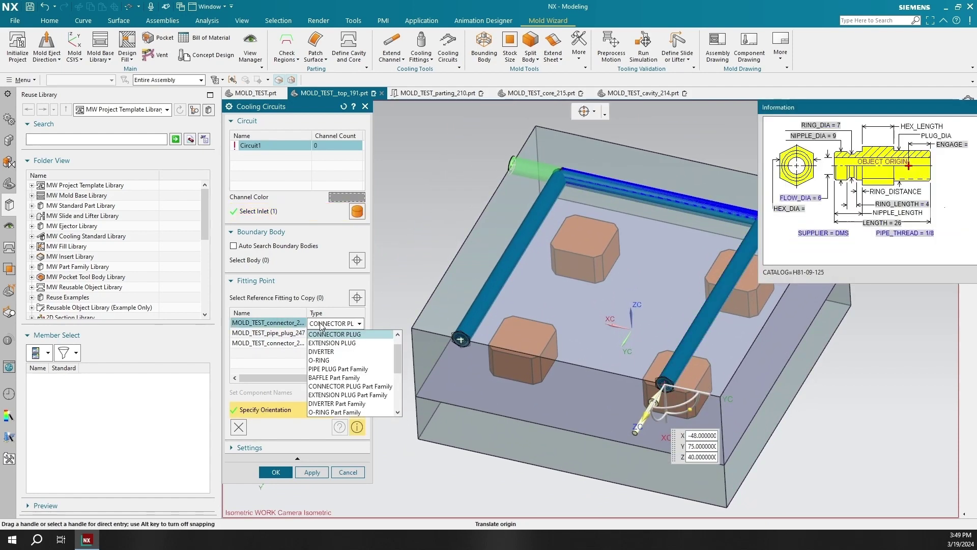
{"action": "left_click", "coordinate": [333, 395]}
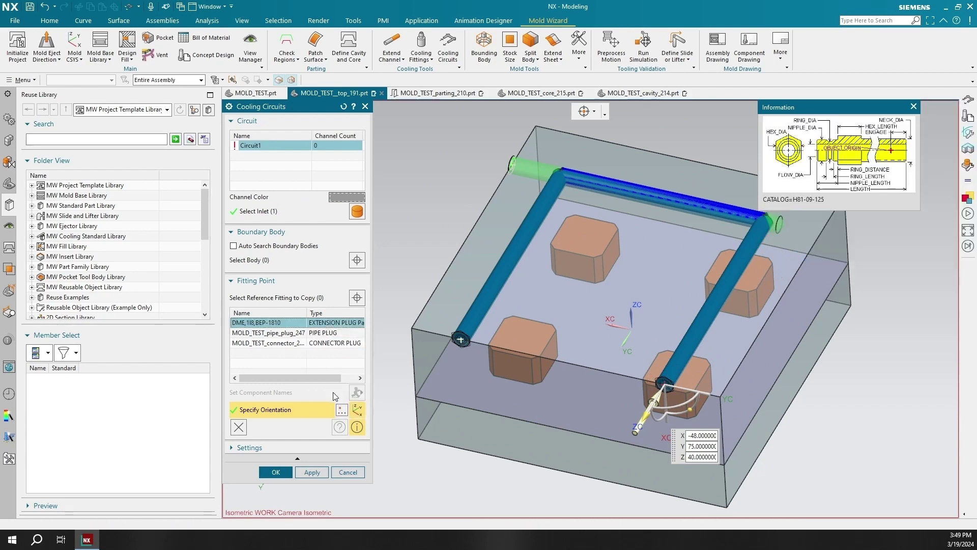
{"action": "left_click", "coordinate": [314, 346]}
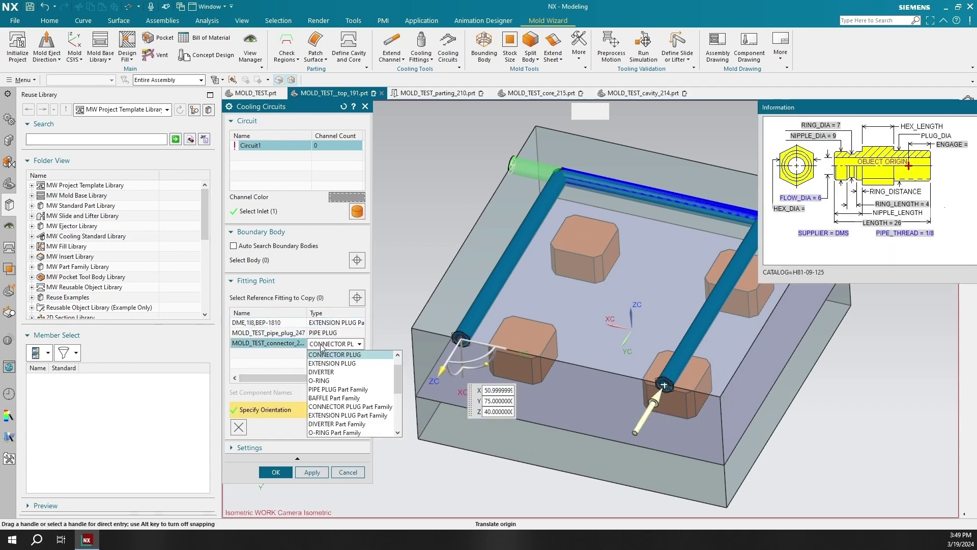
{"action": "left_click", "coordinate": [331, 416]}
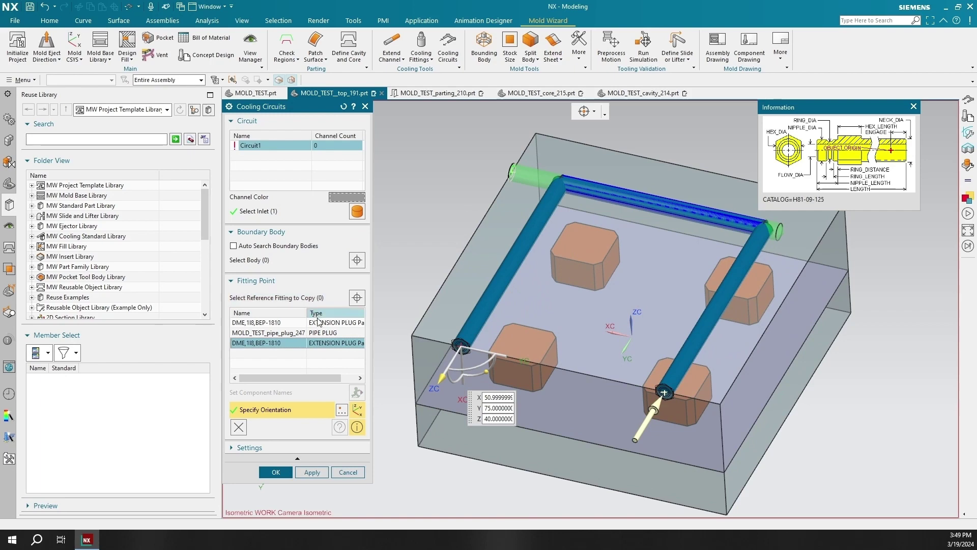
{"action": "left_click", "coordinate": [276, 473]}
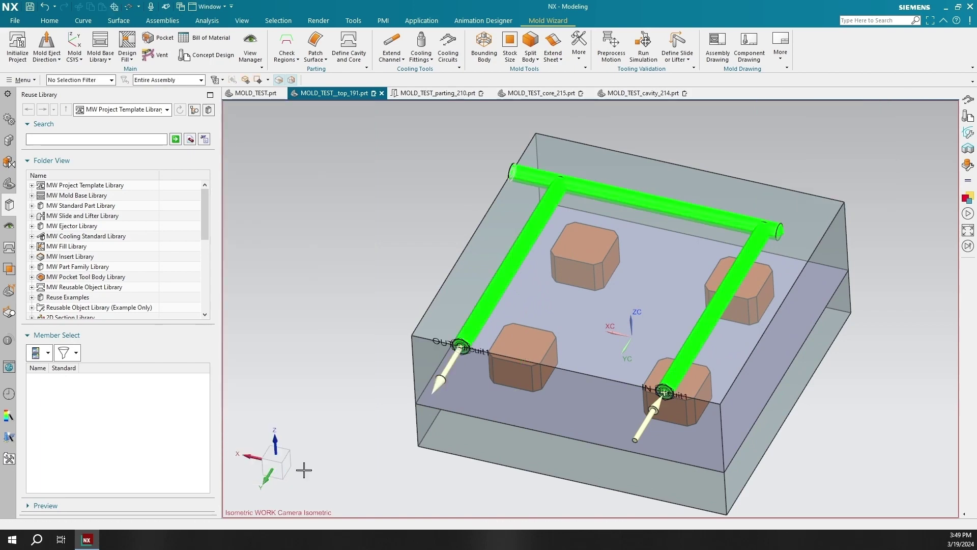
Examine the fittings and flow arrows at the circuit's inlet and outlet up close
{"action": "scroll", "coordinate": [790, 331], "scroll_direction": "down", "scroll_amount": 4}
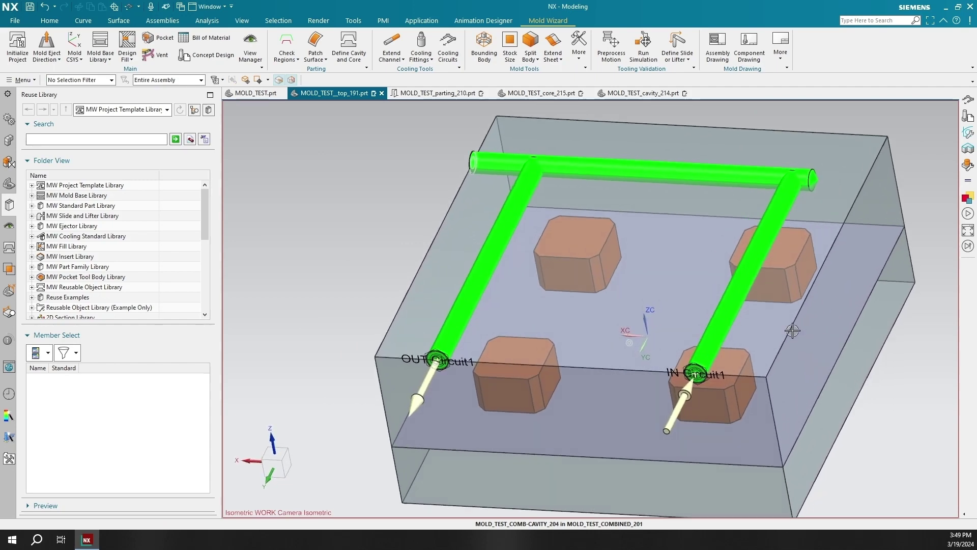
{"action": "scroll", "coordinate": [723, 387], "scroll_direction": "down", "scroll_amount": 5}
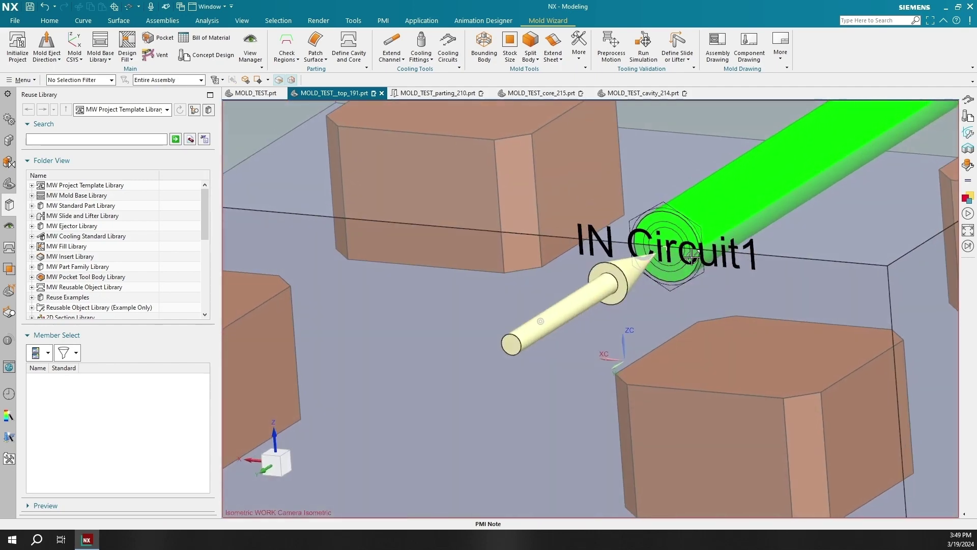
{"action": "scroll", "coordinate": [666, 249], "scroll_direction": "up", "scroll_amount": 2}
{"action": "middle_click_drag", "start_coordinate": [563, 338], "coordinate": [733, 265]}
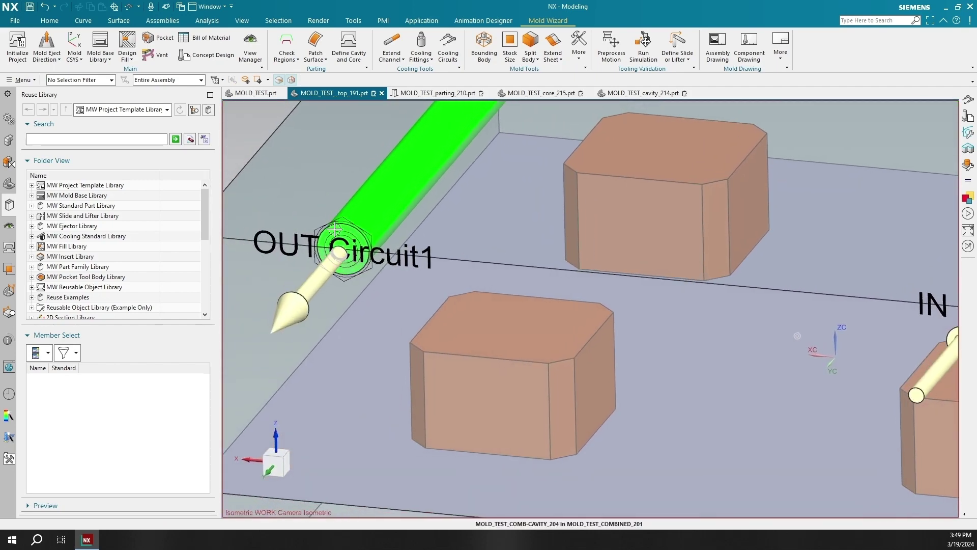
Use Concept Design to turn the pipe_plug symbol at the end of the cross channel into a real component
{"action": "scroll", "coordinate": [680, 301], "scroll_direction": "up", "scroll_amount": 5}
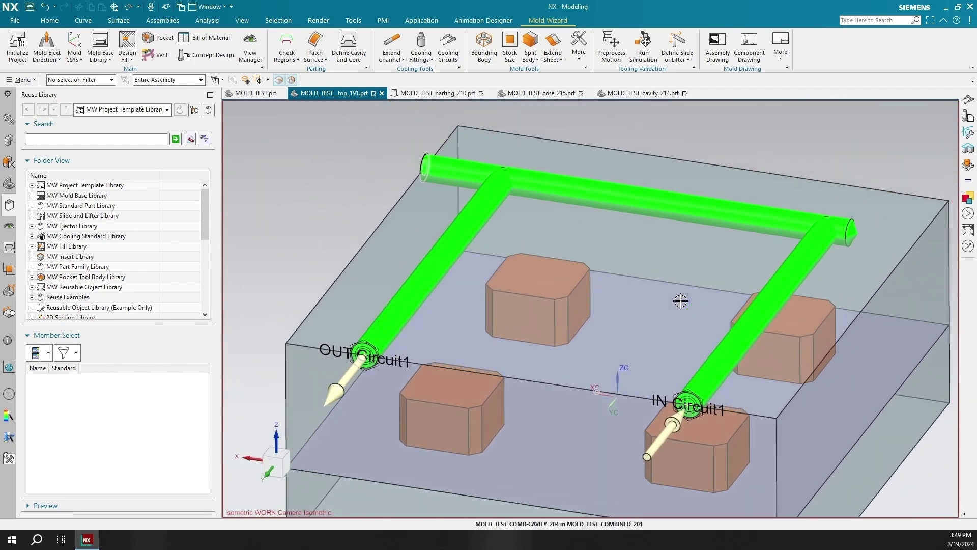
{"action": "middle_click_drag", "start_coordinate": [680, 301], "coordinate": [492, 218]}
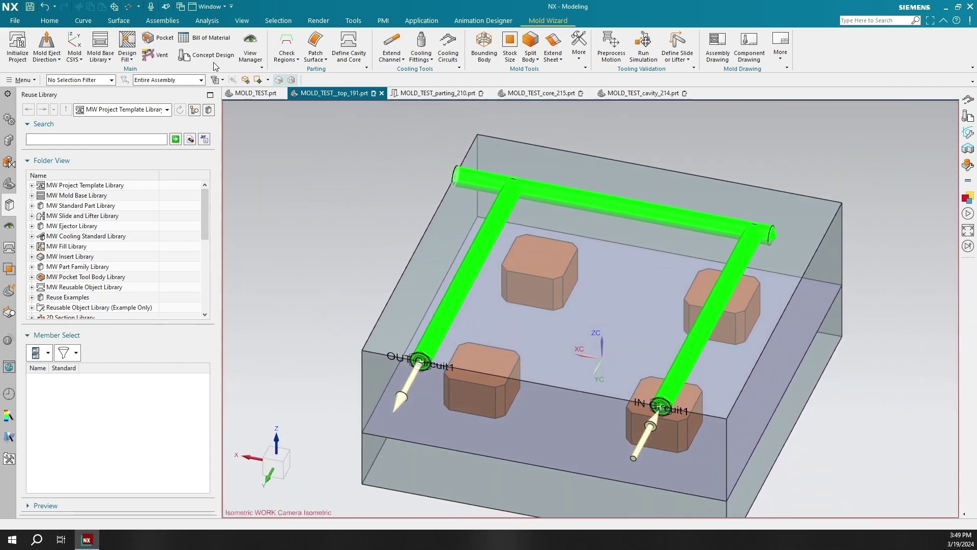
{"action": "left_click", "coordinate": [211, 55]}
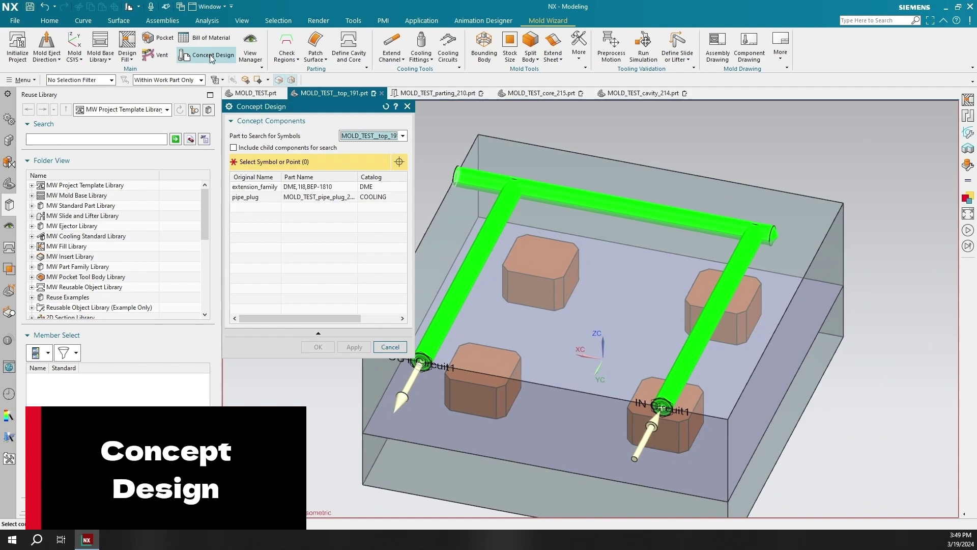
{"action": "left_click", "coordinate": [332, 187]}
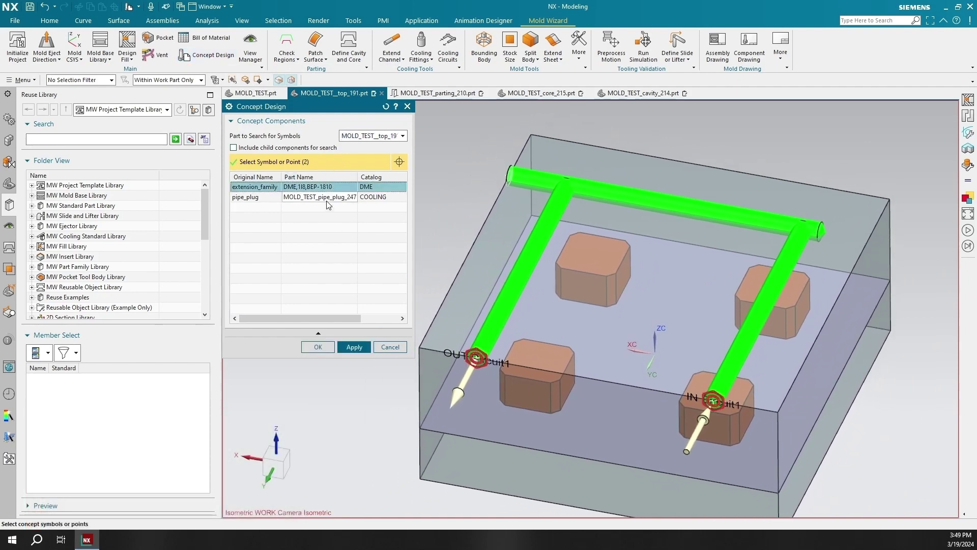
{"action": "left_click", "coordinate": [327, 200]}
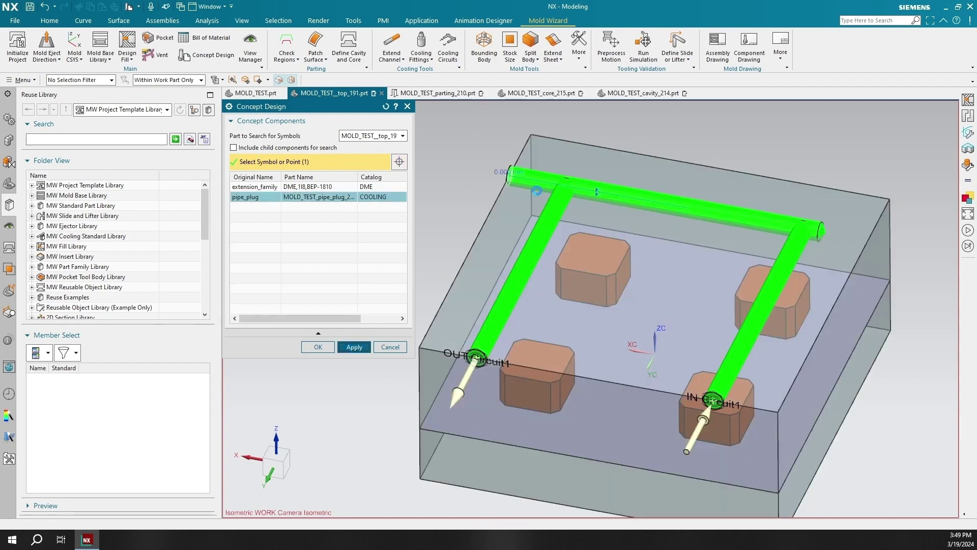
{"action": "scroll", "coordinate": [522, 178], "scroll_direction": "up", "scroll_amount": 5}
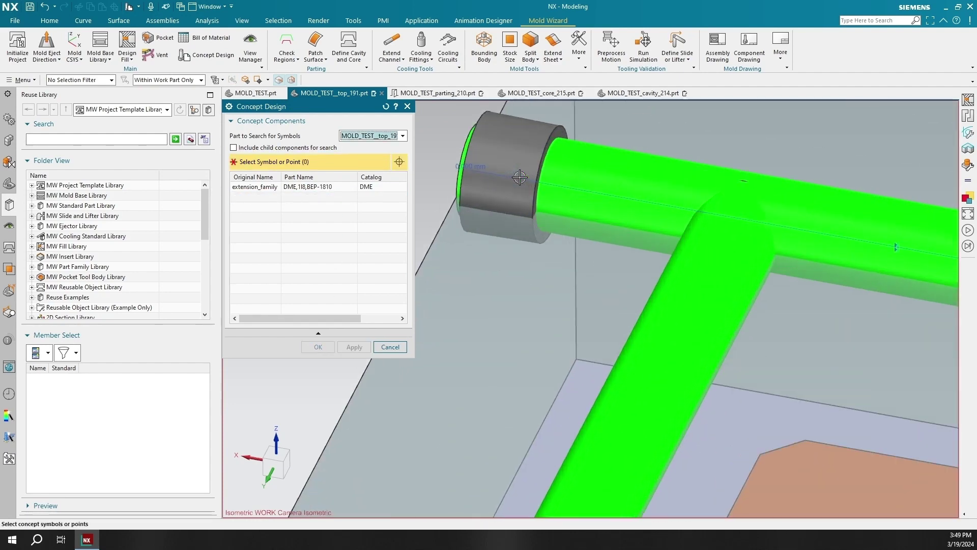
{"action": "scroll", "coordinate": [527, 153], "scroll_direction": "down", "scroll_amount": 6}
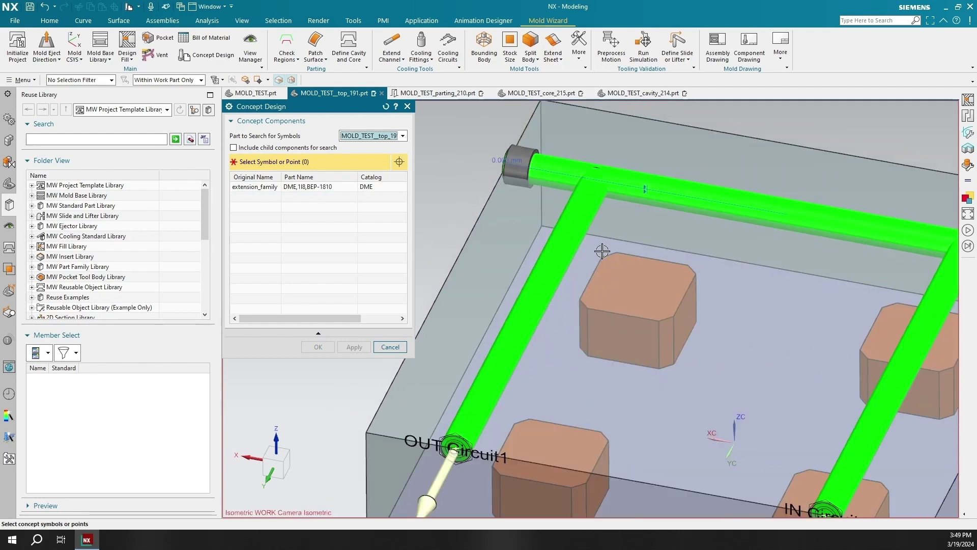
Create the real DME extension_family fittings at the circuit's inlet and outlet and close Concept Design
{"action": "left_click", "coordinate": [307, 188]}
{"action": "left_click", "coordinate": [352, 349]}
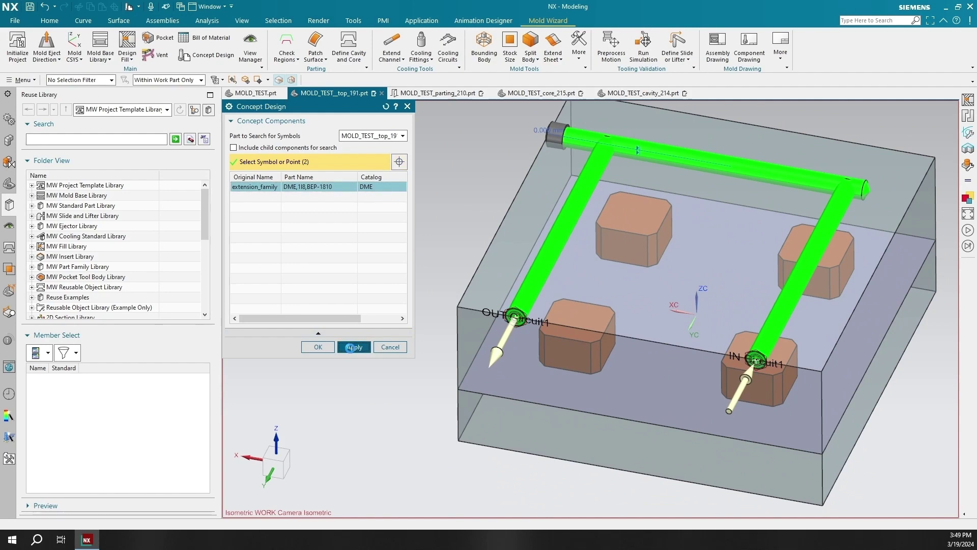
{"action": "middle_click_drag", "start_coordinate": [550, 336], "coordinate": [407, 176]}
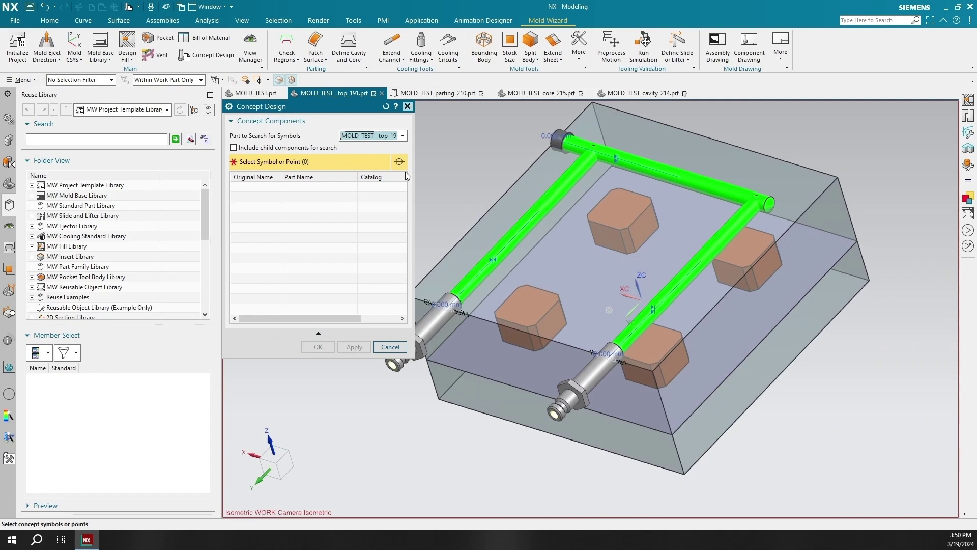
{"action": "left_click", "coordinate": [407, 106]}
Show the mold fixed half around the cavity and cooling circuit, and hide the mold move half
{"action": "scroll", "coordinate": [588, 269], "scroll_direction": "down", "scroll_amount": 3}
{"action": "scroll", "coordinate": [585, 270], "scroll_direction": "down", "scroll_amount": 2}
{"action": "left_click", "coordinate": [10, 227]}
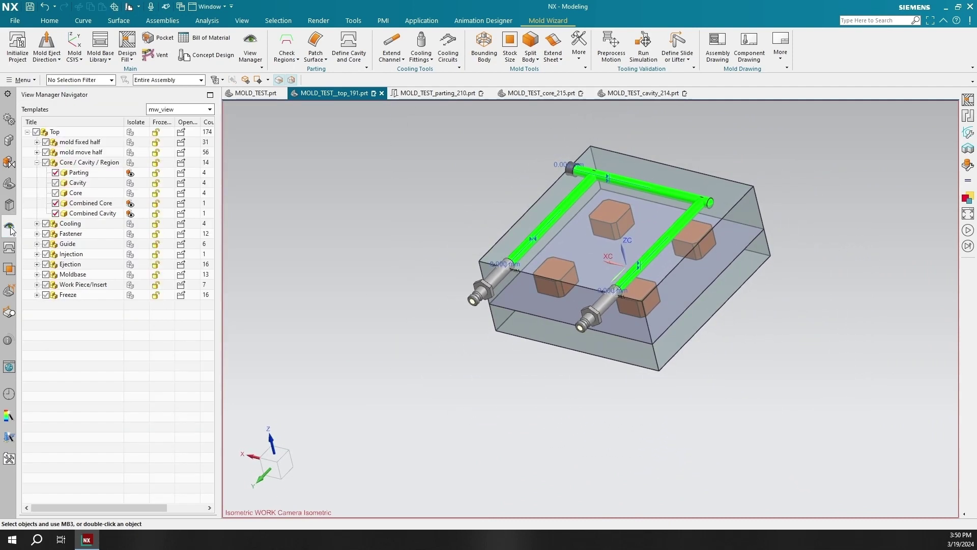
{"action": "left_click", "coordinate": [46, 143]}
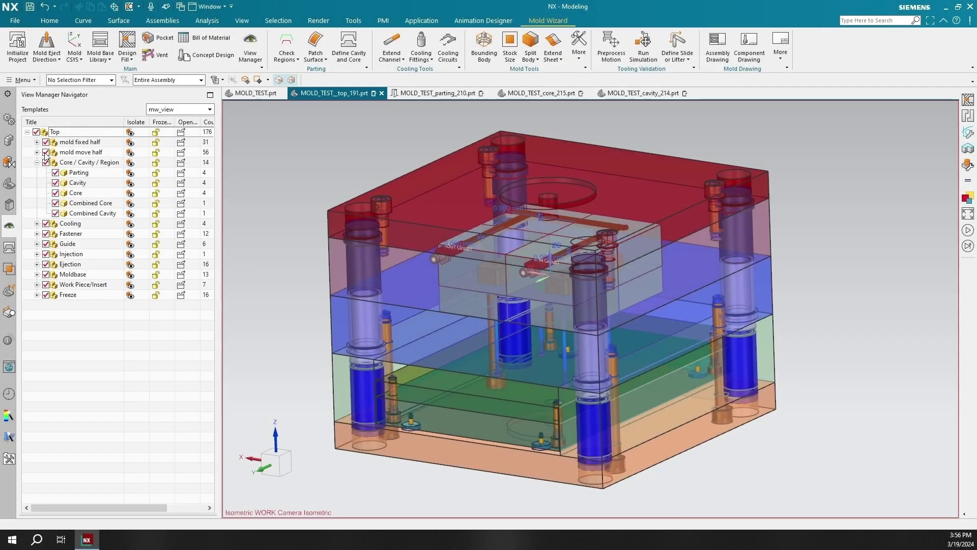
{"action": "left_click", "coordinate": [46, 153]}
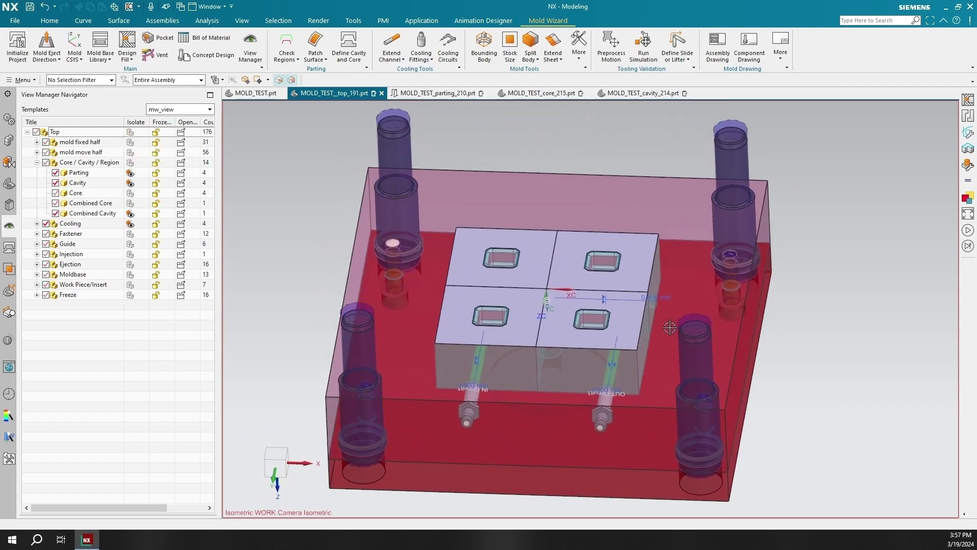
Start Design Fill with the Runner[4] item from FILL_MM and place it at the centre where the four cavities meet
{"action": "left_click", "coordinate": [124, 60]}
{"action": "left_click", "coordinate": [135, 73]}
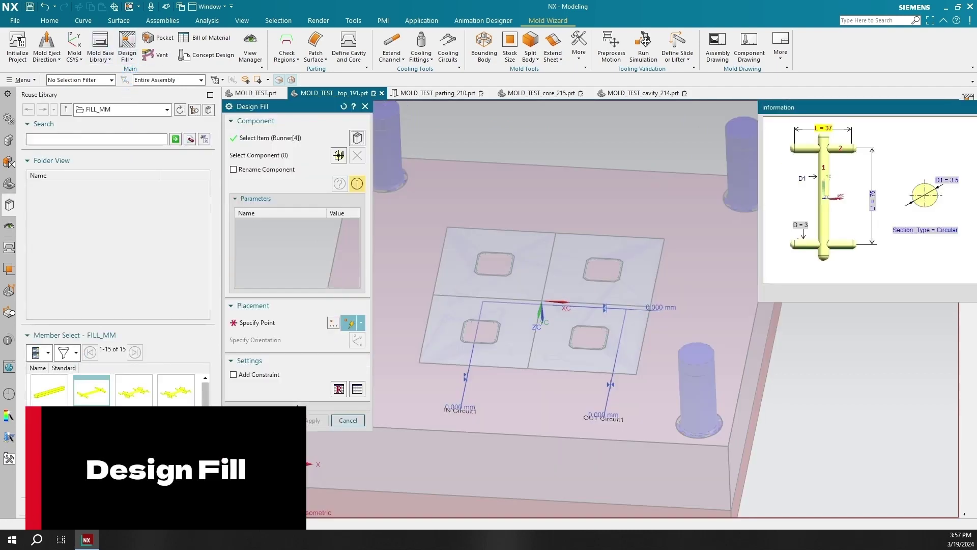
{"action": "left_click", "coordinate": [92, 392]}
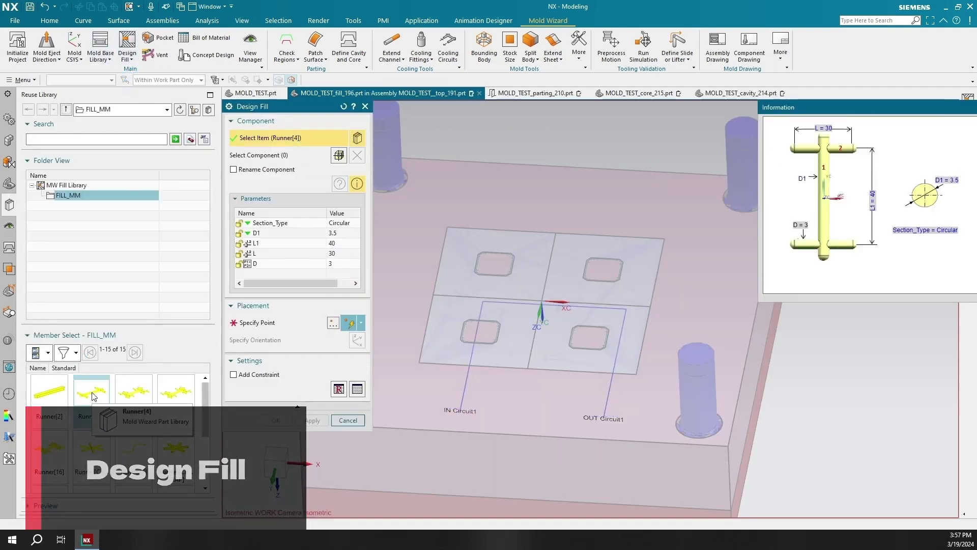
{"action": "left_click", "coordinate": [283, 321]}
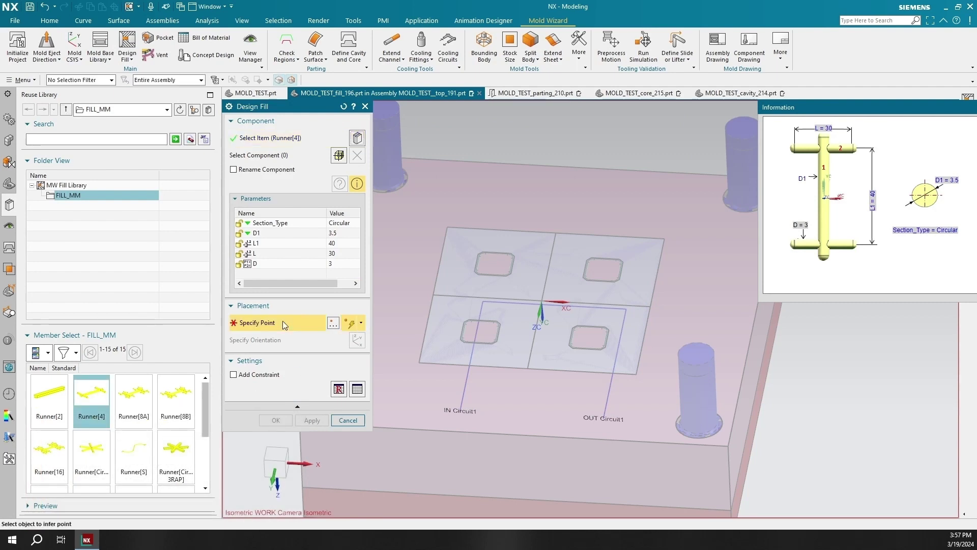
{"action": "middle_click_drag", "start_coordinate": [486, 385], "coordinate": [540, 317]}
{"action": "scroll", "coordinate": [540, 317], "scroll_direction": "down", "scroll_amount": 2}
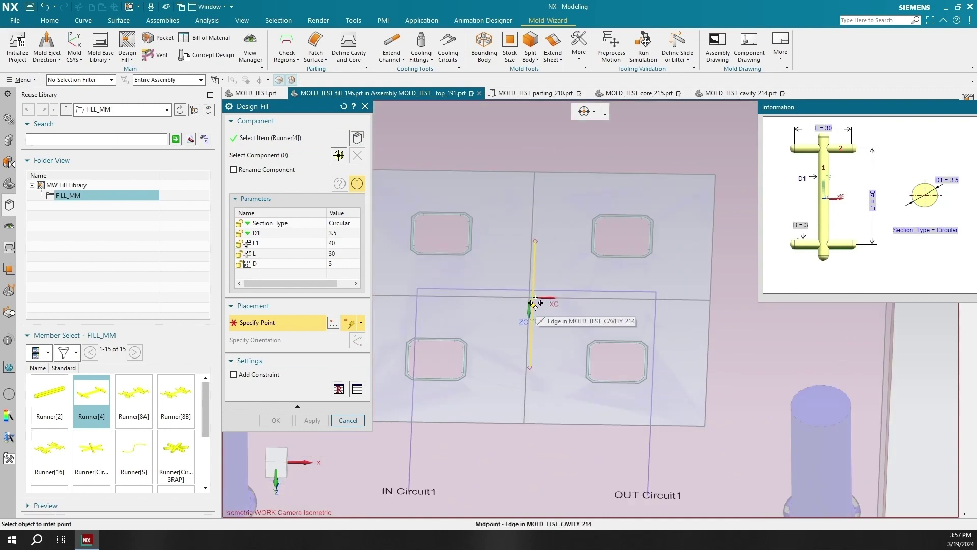
{"action": "left_click", "coordinate": [529, 295]}
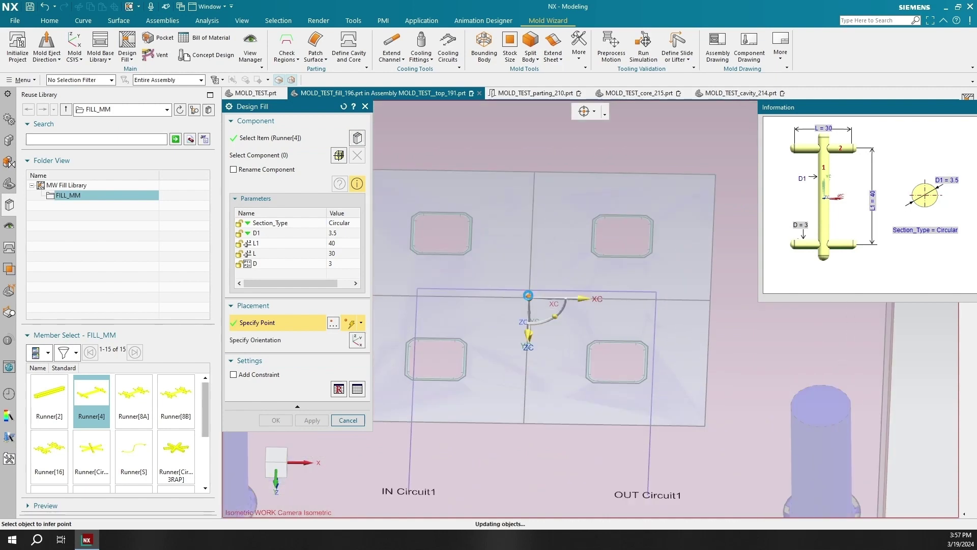
Lengthen the Runner[4] layout toward the four cavities with L1 = 75 and L = 40
{"action": "middle_click_drag", "start_coordinate": [532, 304], "coordinate": [529, 379]}
{"action": "left_click", "coordinate": [273, 455]}
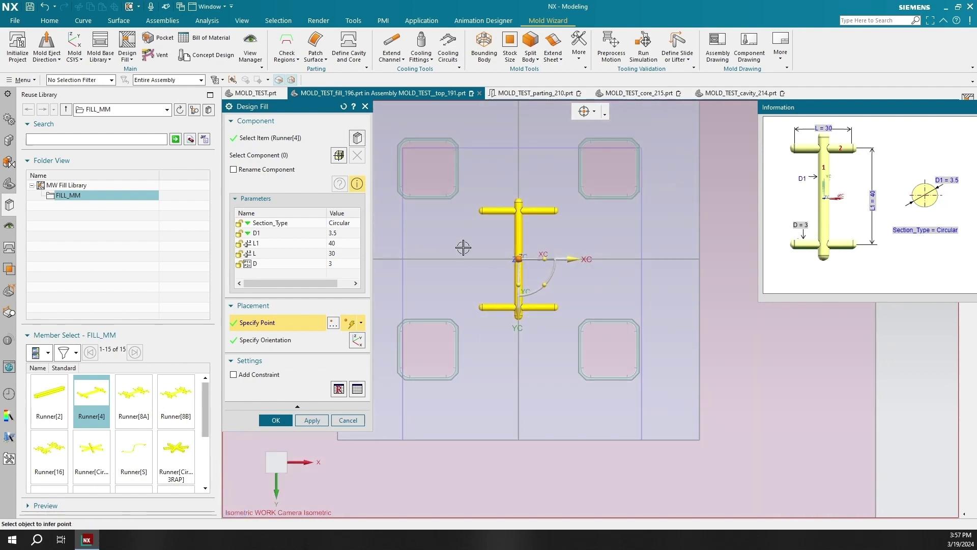
{"action": "left_click", "coordinate": [270, 245]}
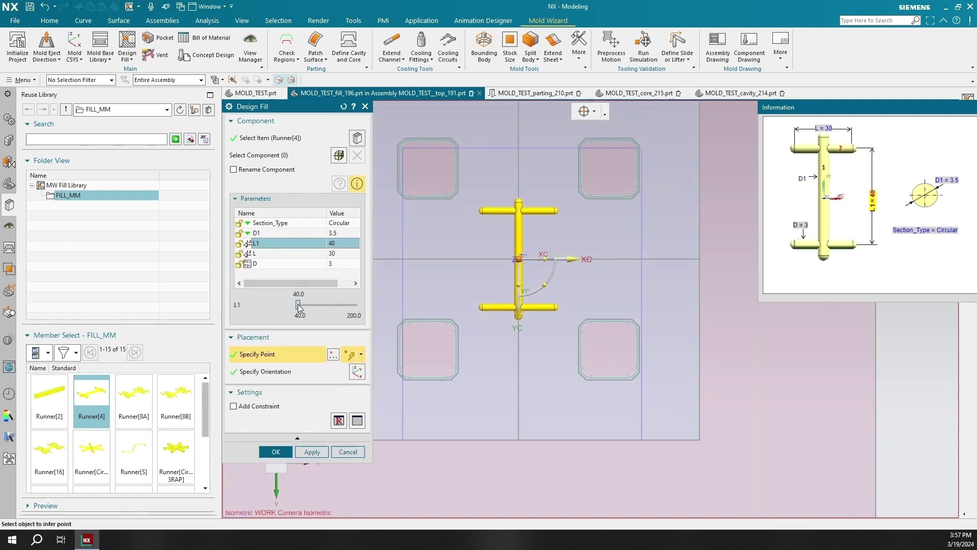
{"action": "left_click_drag", "start_coordinate": [302, 307], "coordinate": [312, 309]}
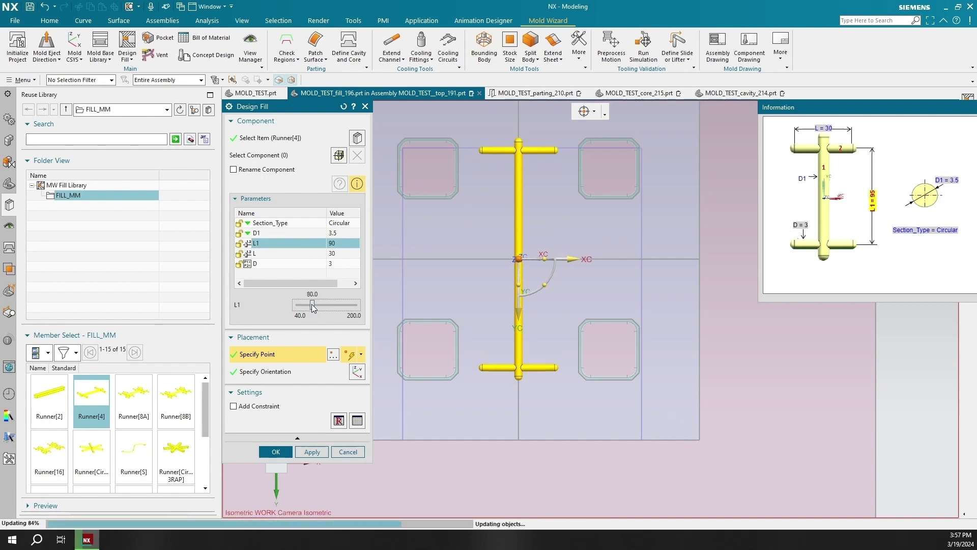
{"action": "left_click", "coordinate": [283, 254]}
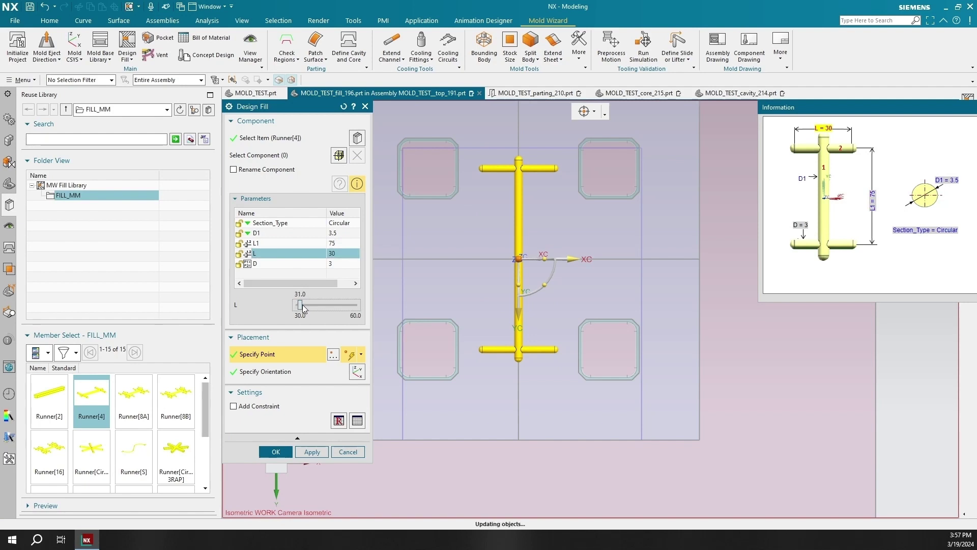
{"action": "left_click_drag", "start_coordinate": [307, 308], "coordinate": [319, 309]}
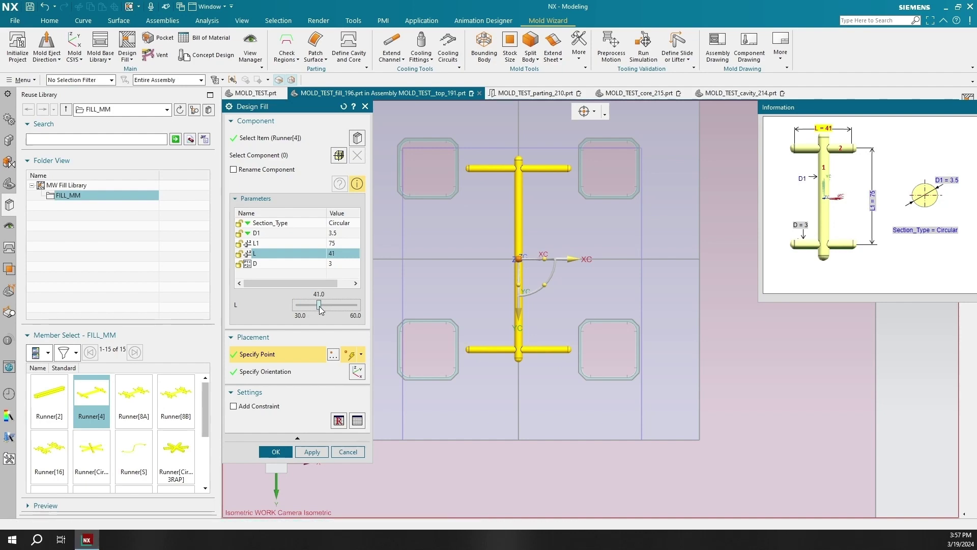
{"action": "left_click_drag", "start_coordinate": [320, 309], "coordinate": [319, 309]}
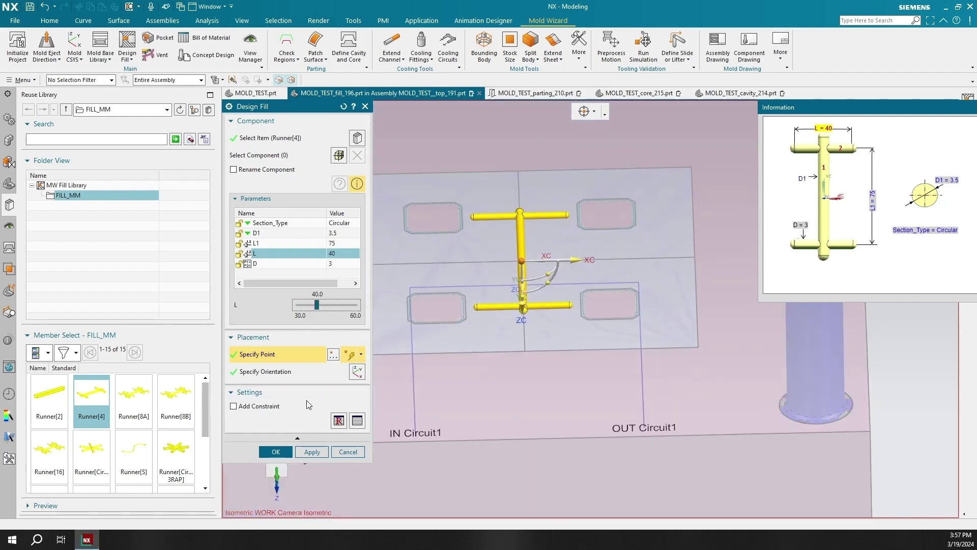
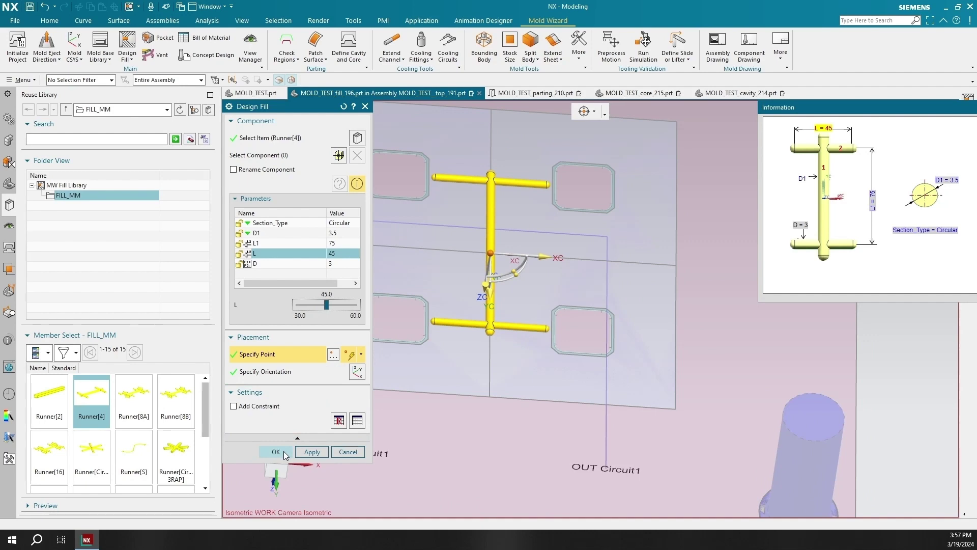
Accept the Runner[4] layout with L1 = 75 and L = 45 to create the runner between the four cavities
{"action": "left_click", "coordinate": [283, 451]}
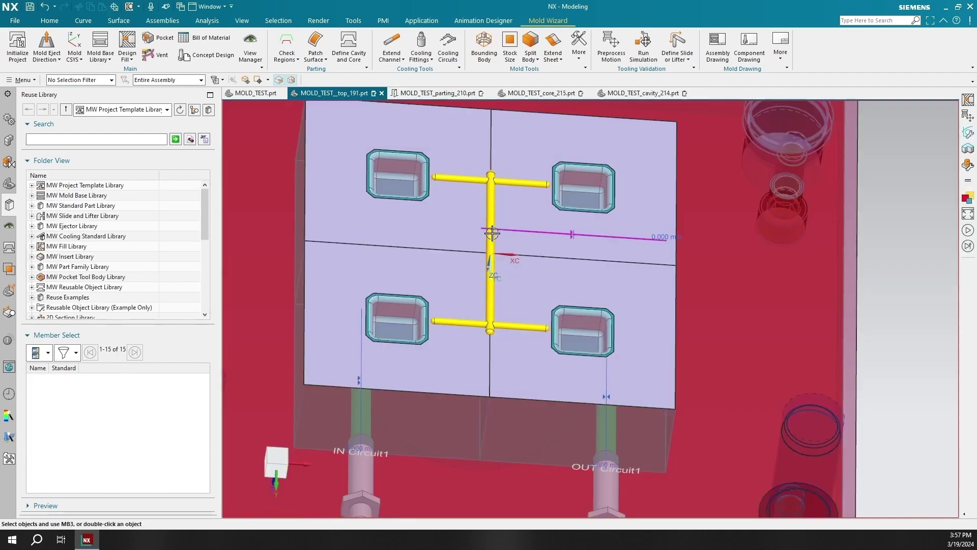
{"action": "scroll", "coordinate": [475, 197], "scroll_direction": "up", "scroll_amount": 3}
{"action": "middle_click_drag", "start_coordinate": [412, 190], "coordinate": [295, 224]}
{"action": "scroll", "coordinate": [295, 224], "scroll_direction": "down", "scroll_amount": 2}
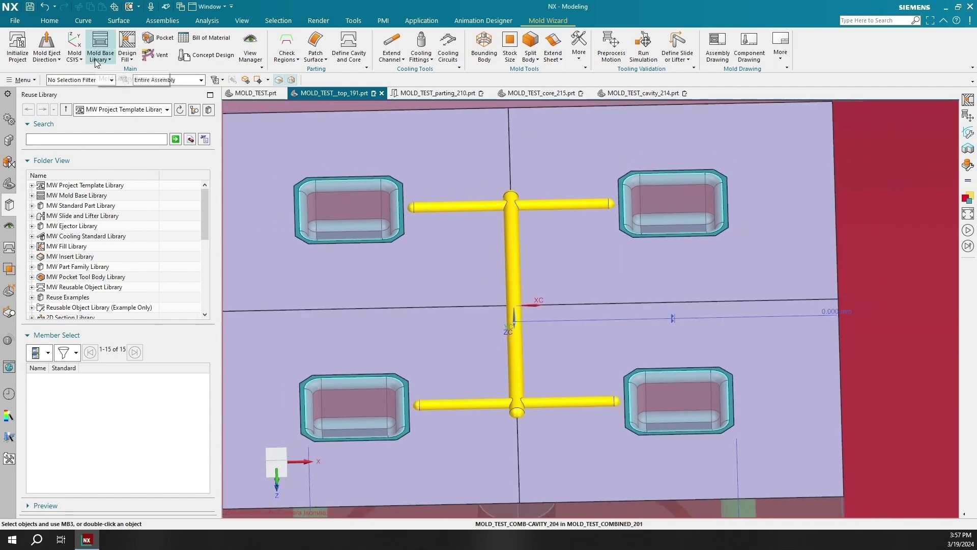
Start Design Fill with the Gate[Subarine] item from FILL_MM and place it on the Runner[4] body beside the cavities
{"action": "left_click", "coordinate": [97, 62]}
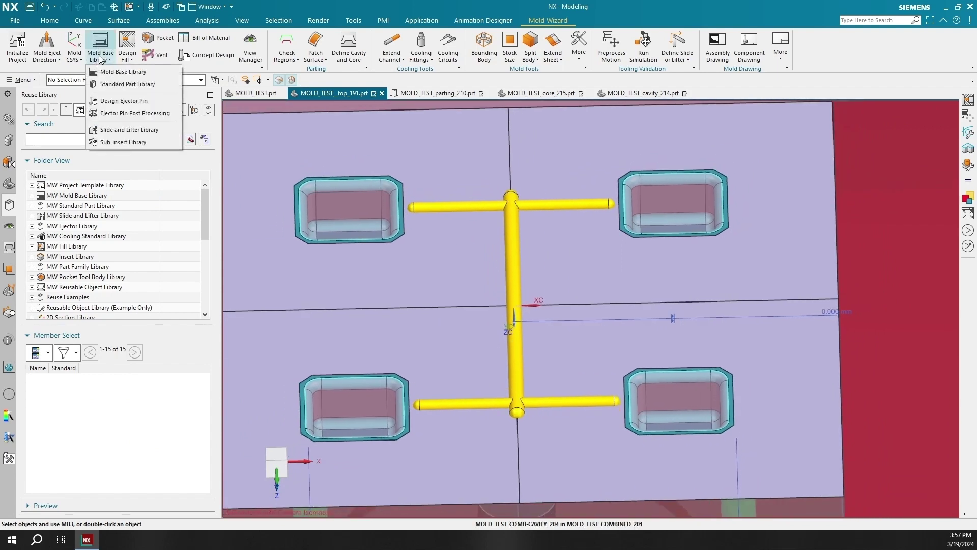
{"action": "left_click", "coordinate": [100, 59]}
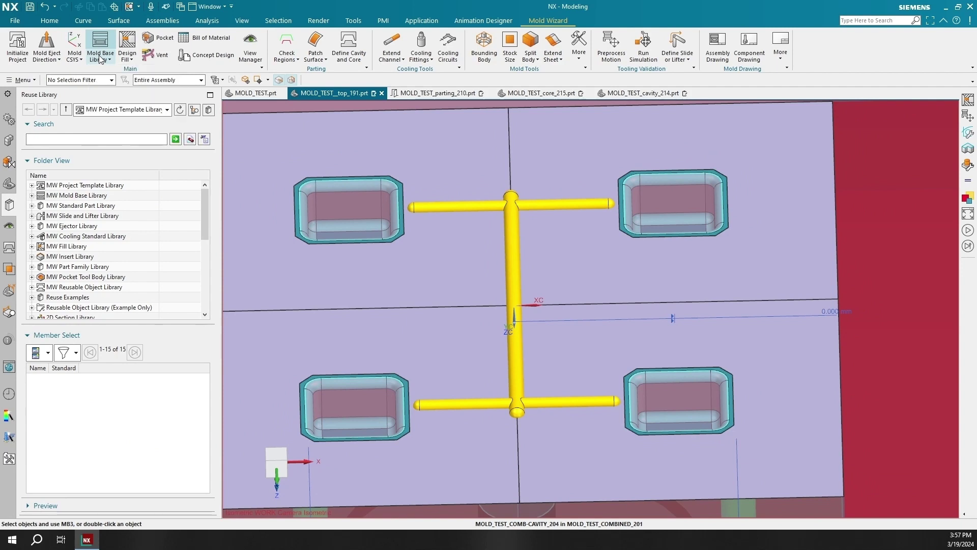
{"action": "left_click", "coordinate": [128, 71]}
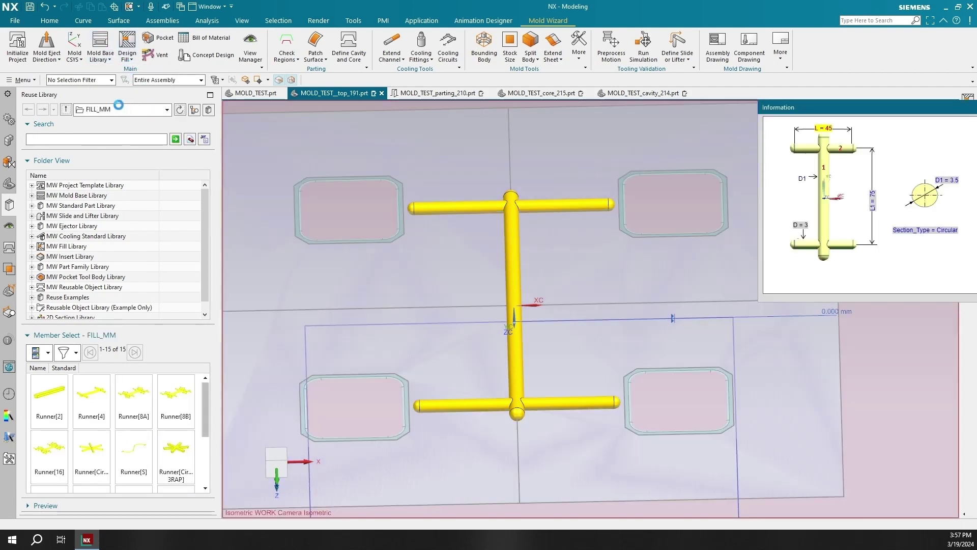
{"action": "scroll", "coordinate": [83, 458], "scroll_direction": "down", "scroll_amount": 1}
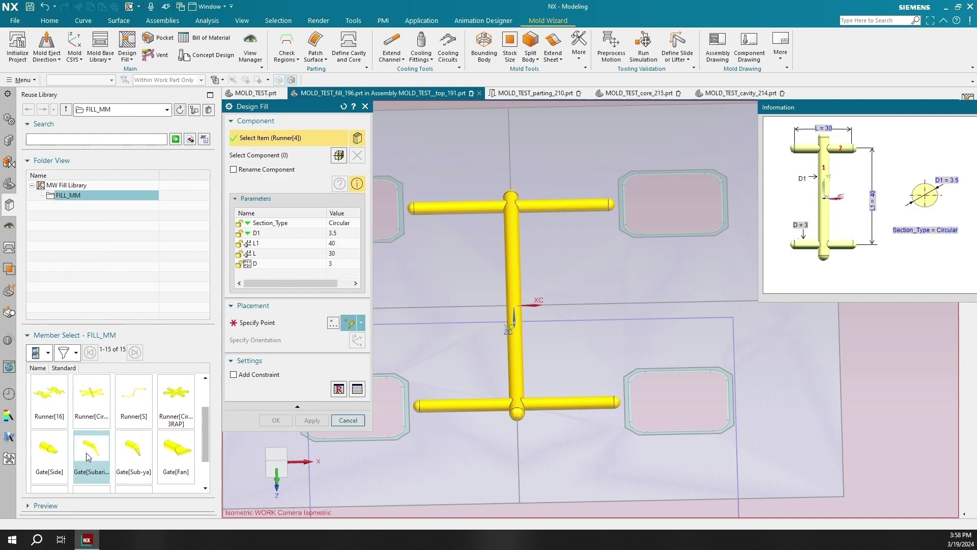
{"action": "left_click", "coordinate": [93, 455]}
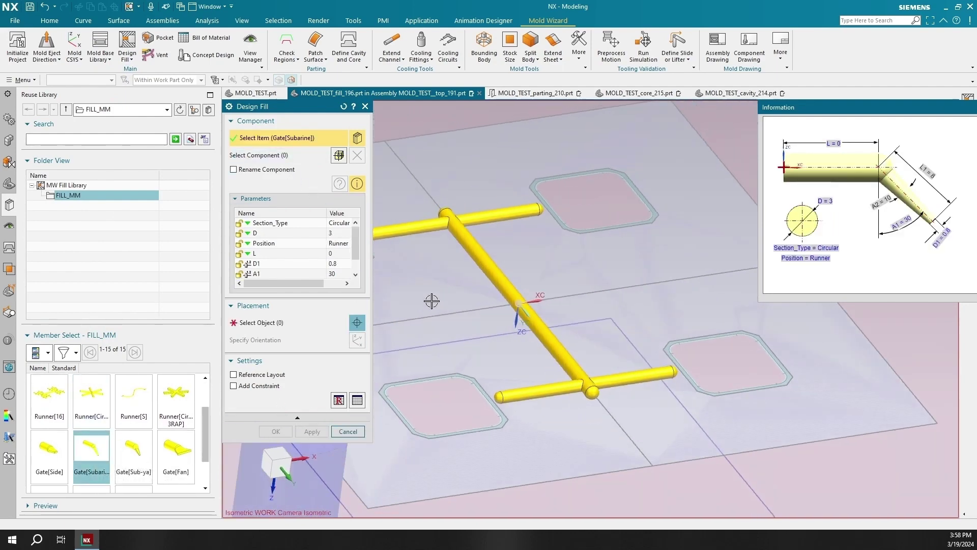
{"action": "left_click", "coordinate": [267, 322]}
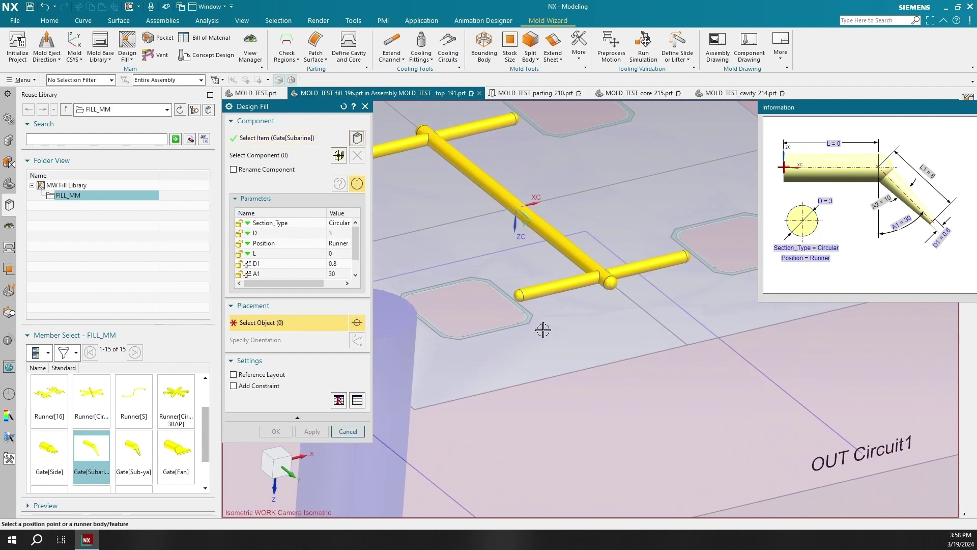
{"action": "scroll", "coordinate": [514, 296], "scroll_direction": "up", "scroll_amount": 5}
{"action": "left_click", "coordinate": [524, 294]}
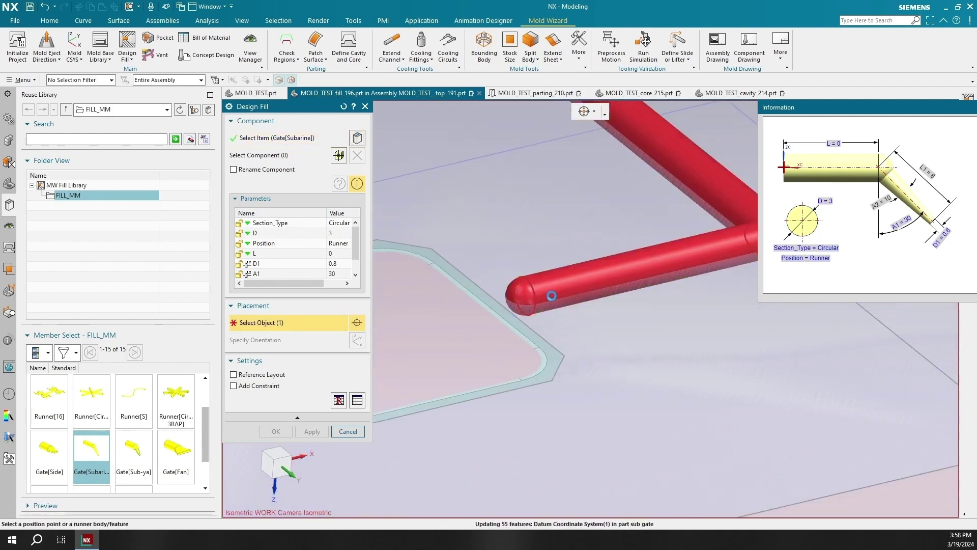
{"action": "scroll", "coordinate": [506, 270], "scroll_direction": "down", "scroll_amount": 3}
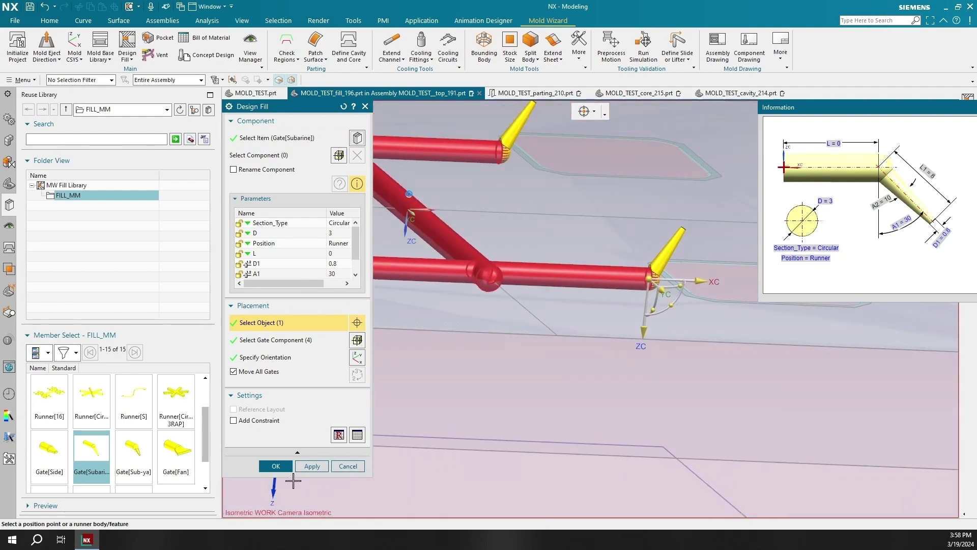
Rotate all four submarine gates together so they angle into the cavities, and create them
{"action": "left_click_drag", "start_coordinate": [297, 475], "coordinate": [297, 449]}
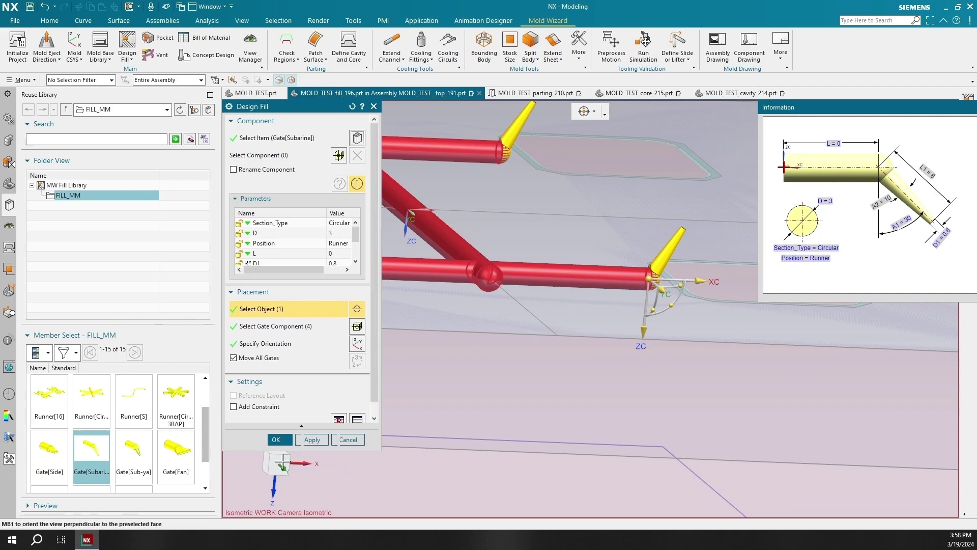
{"action": "left_click", "coordinate": [280, 465]}
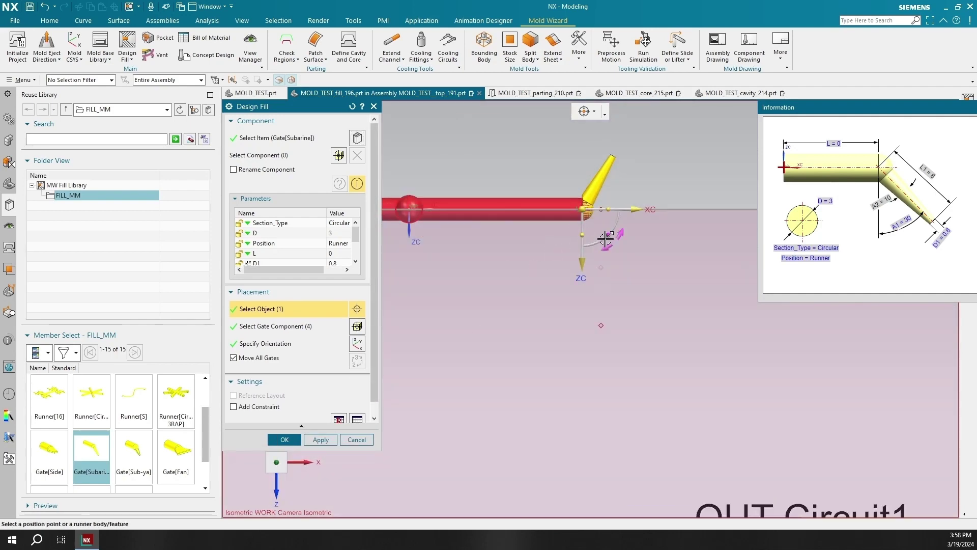
{"action": "left_click_drag", "start_coordinate": [608, 237], "coordinate": [546, 247]}
{"action": "scroll", "coordinate": [409, 268], "scroll_direction": "down", "scroll_amount": 3}
{"action": "middle_click_drag", "start_coordinate": [410, 270], "coordinate": [451, 316]}
{"action": "scroll", "coordinate": [553, 208], "scroll_direction": "up", "scroll_amount": 4}
{"action": "middle_click_drag", "start_coordinate": [553, 207], "coordinate": [578, 310]}
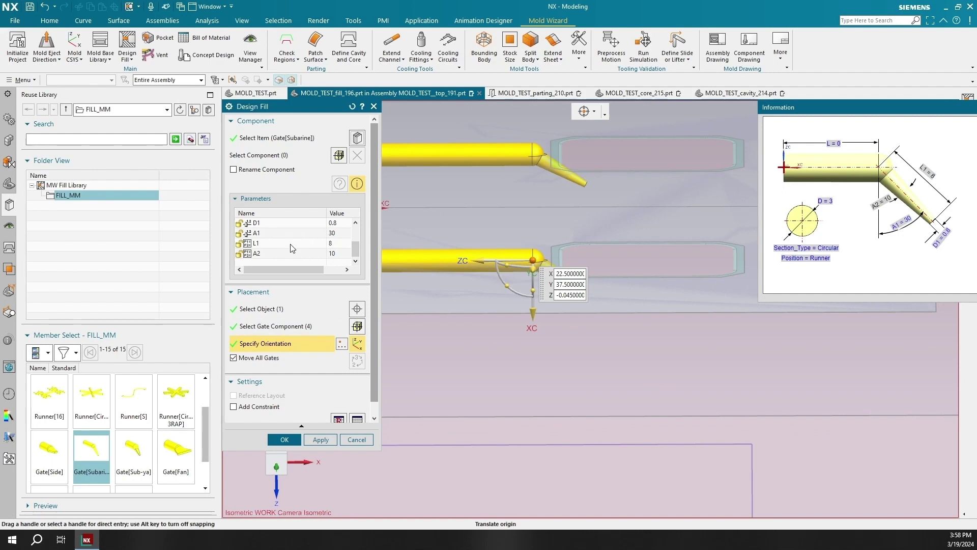
{"action": "left_click", "coordinate": [298, 441]}
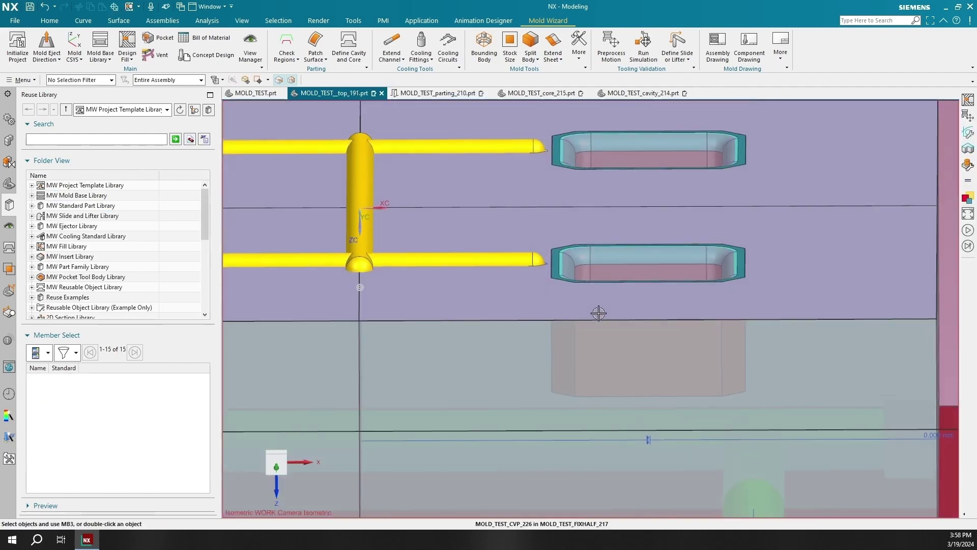
Check a gate's entry into its cavity, show every component of the Top assembly again, and display the whole mold isometrically
{"action": "scroll", "coordinate": [591, 385], "scroll_direction": "down", "scroll_amount": 2}
{"action": "scroll", "coordinate": [591, 385], "scroll_direction": "down", "scroll_amount": 5}
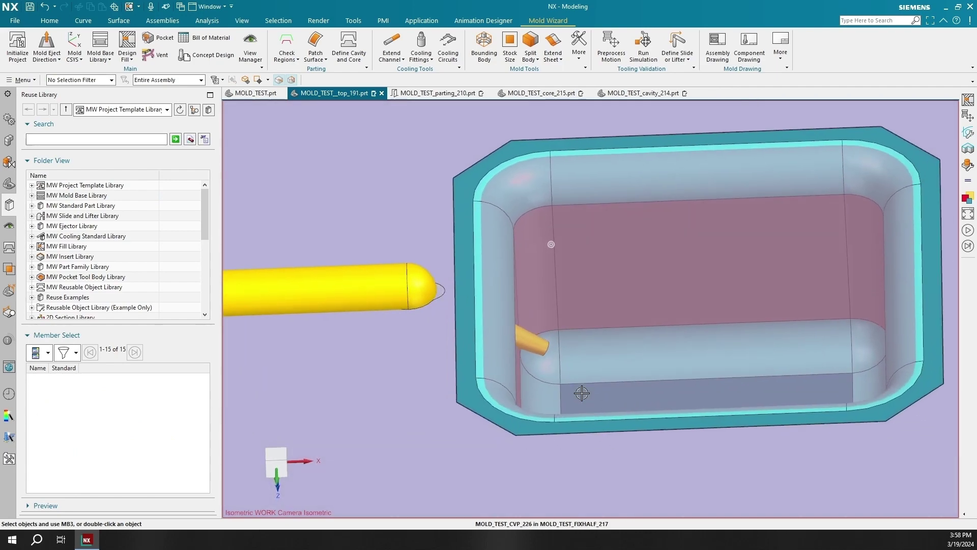
{"action": "scroll", "coordinate": [558, 349], "scroll_direction": "up", "scroll_amount": 8}
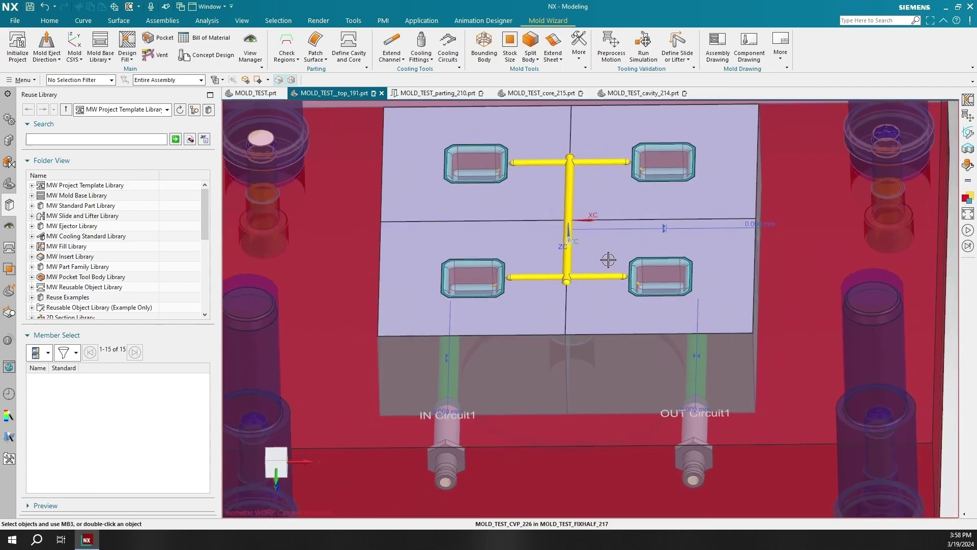
{"action": "scroll", "coordinate": [609, 261], "scroll_direction": "up", "scroll_amount": 3}
{"action": "middle_click_drag", "start_coordinate": [599, 243], "coordinate": [550, 194]}
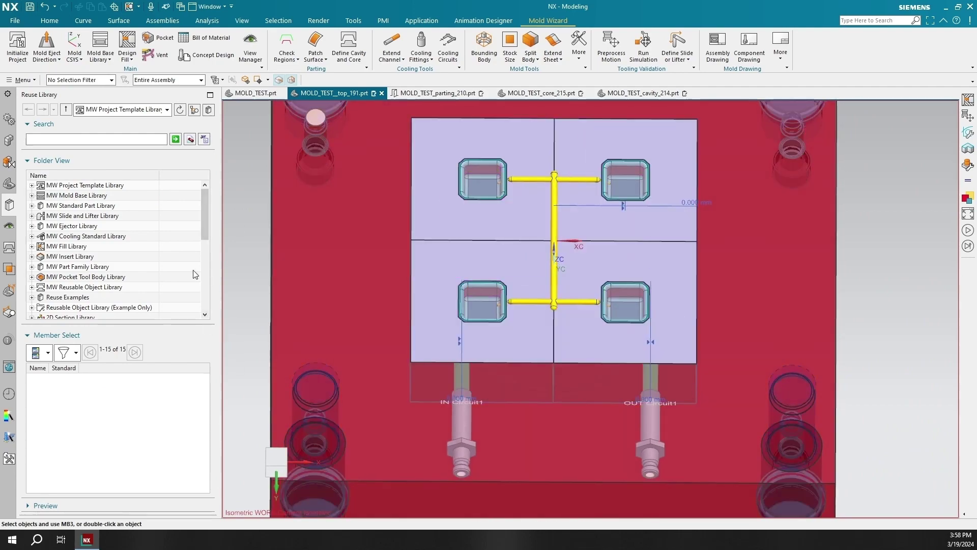
{"action": "key", "text": "End"}
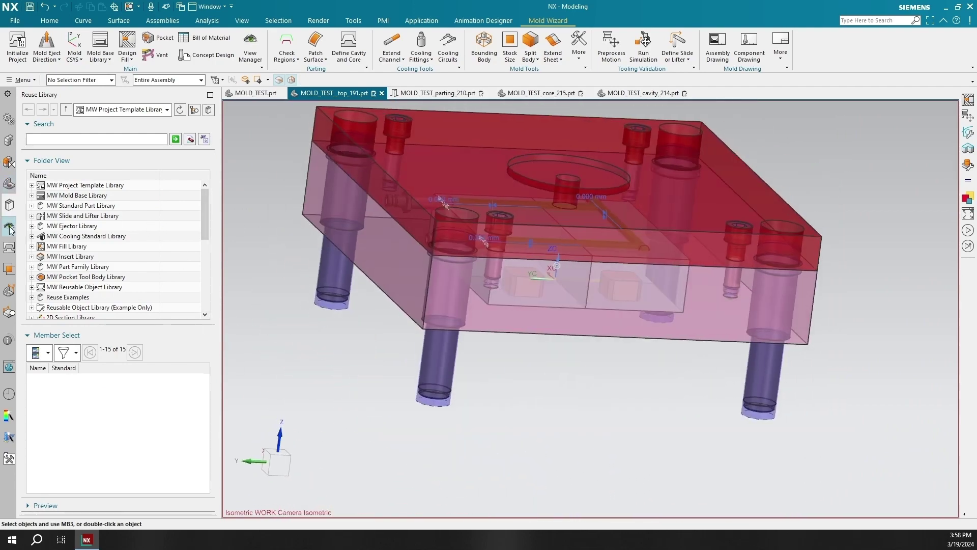
{"action": "left_click", "coordinate": [10, 225]}
{"action": "left_click", "coordinate": [36, 132]}
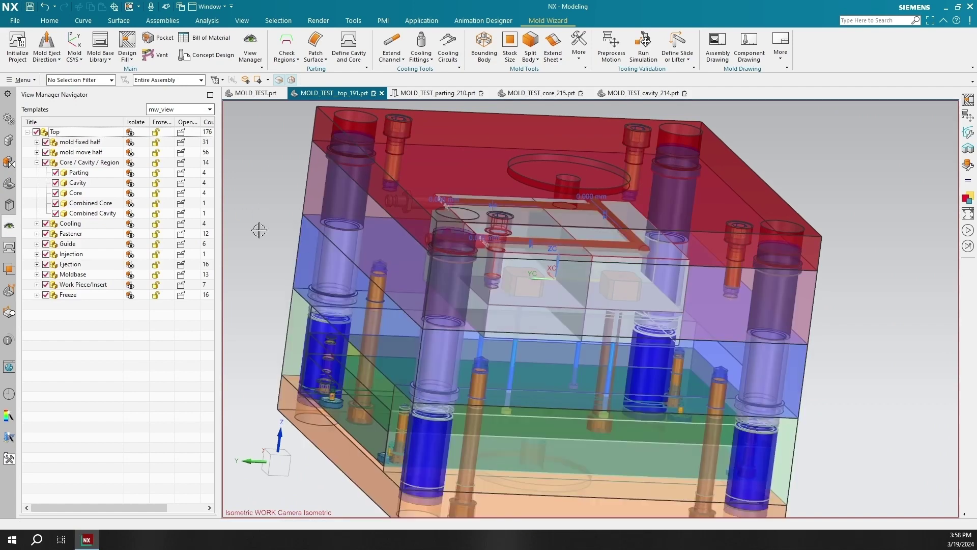
{"action": "key", "text": "ctrl+f"}
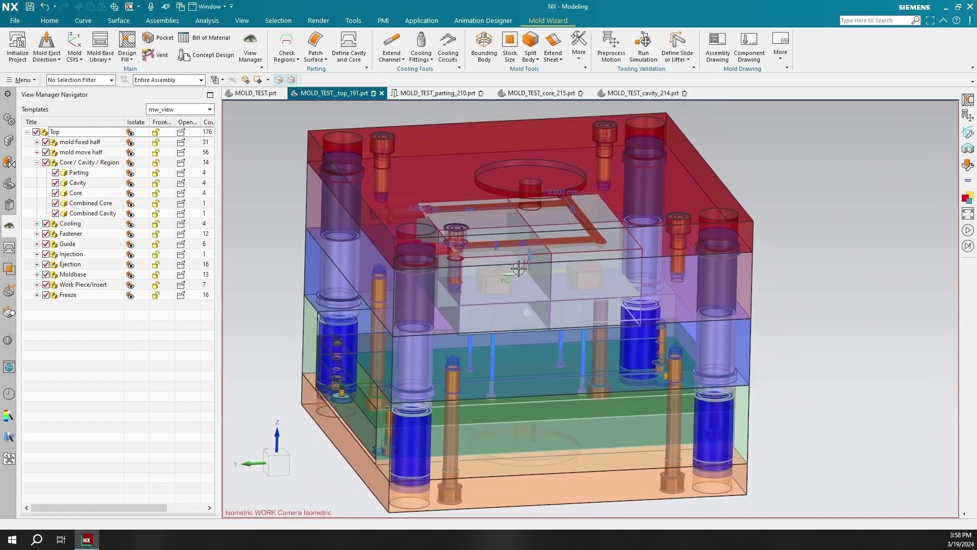
Add the two-plate Tooling Kinematic Model with a 100 mm machine stroke and 40 mm ejection distance, and mount the mold components to it
{"action": "left_click", "coordinate": [613, 48]}
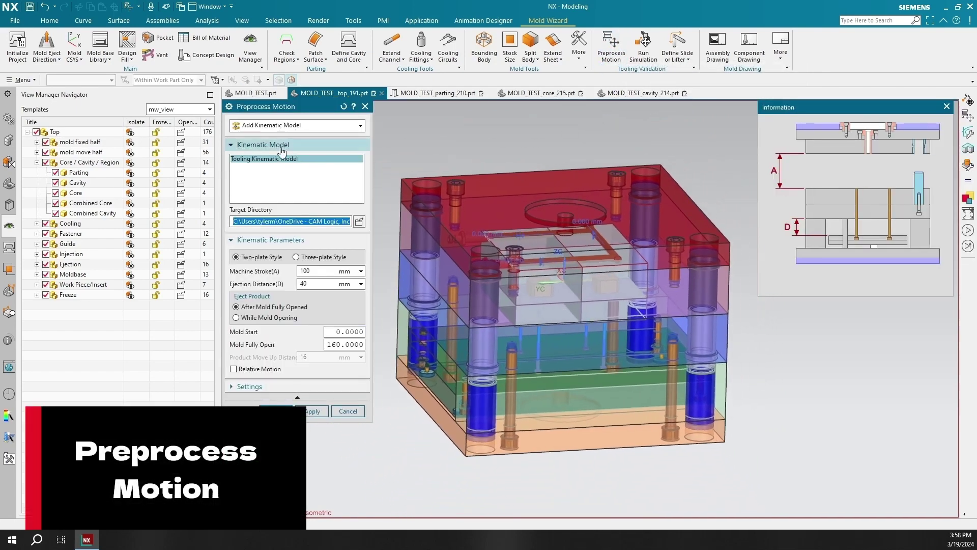
{"action": "left_click", "coordinate": [307, 411]}
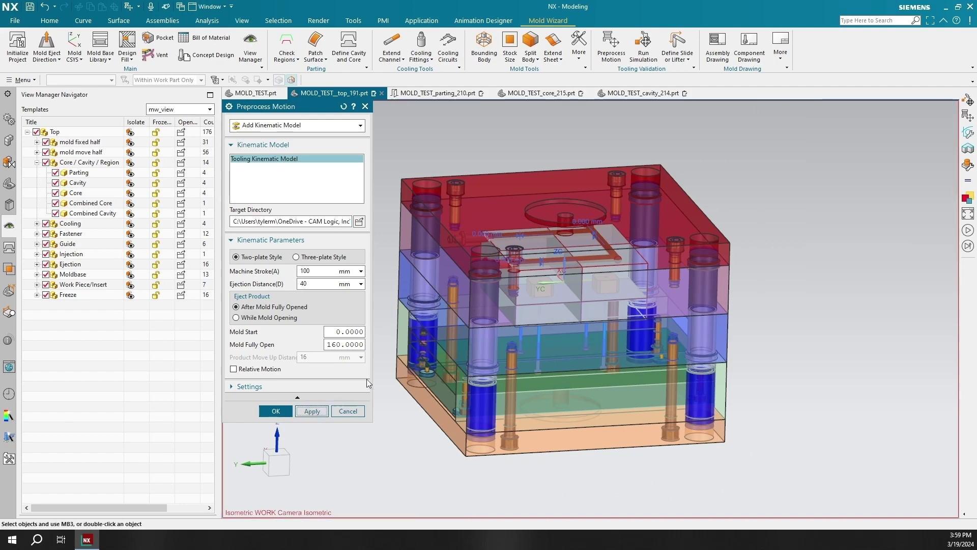
{"action": "left_click", "coordinate": [288, 126]}
{"action": "left_click", "coordinate": [284, 148]}
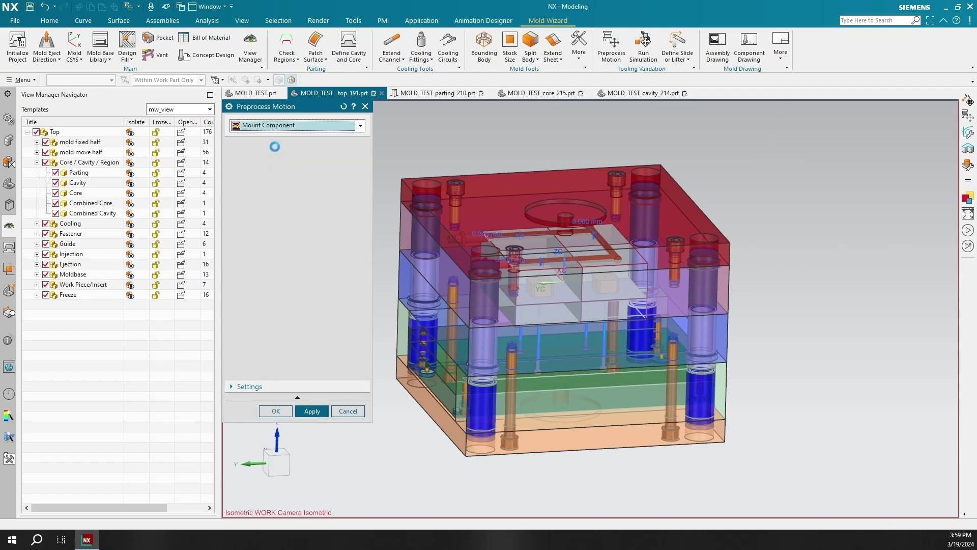
{"action": "scroll", "coordinate": [343, 194], "scroll_direction": "down", "scroll_amount": 1}
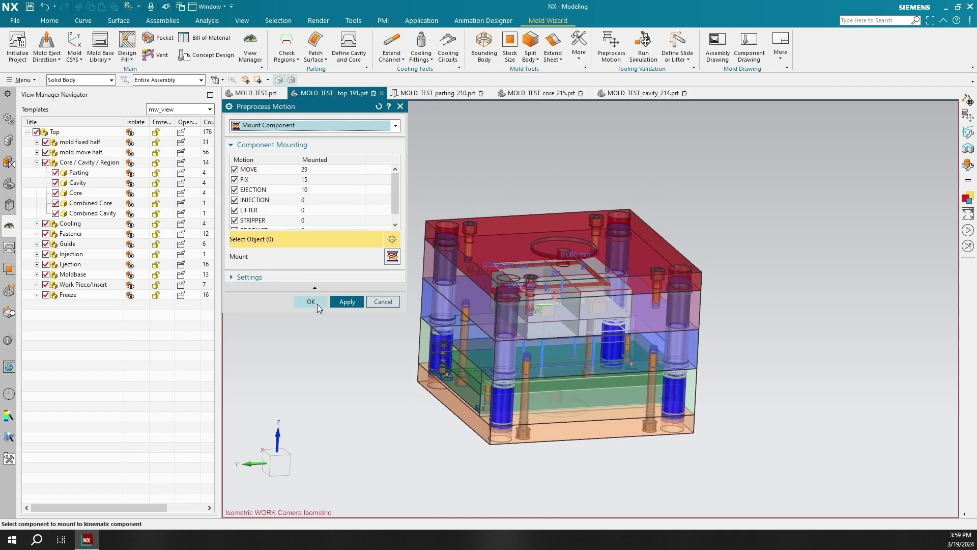
{"action": "left_click", "coordinate": [311, 301]}
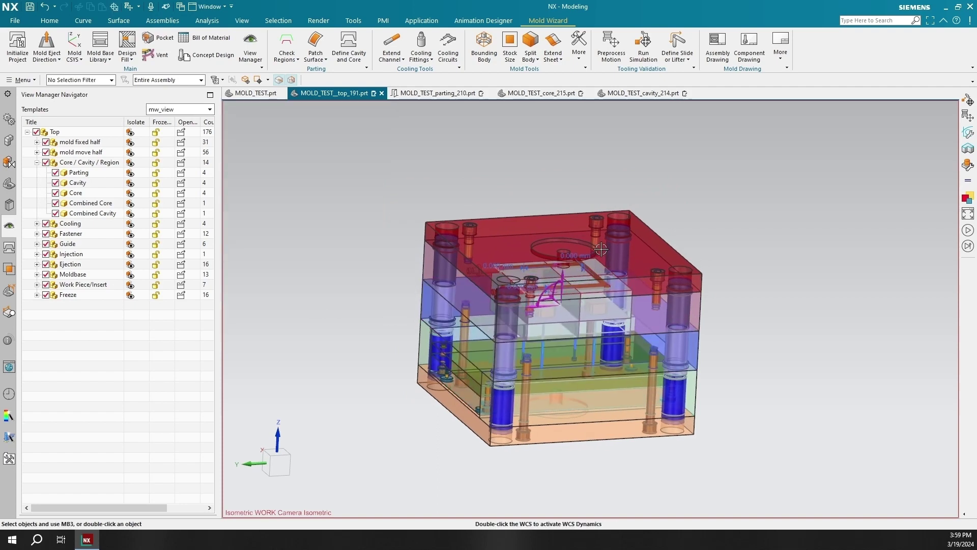
Run the tooling simulation through its cycle with a play interval of 0.5, examine the opening mold, and close the simulation
{"action": "left_click", "coordinate": [644, 41]}
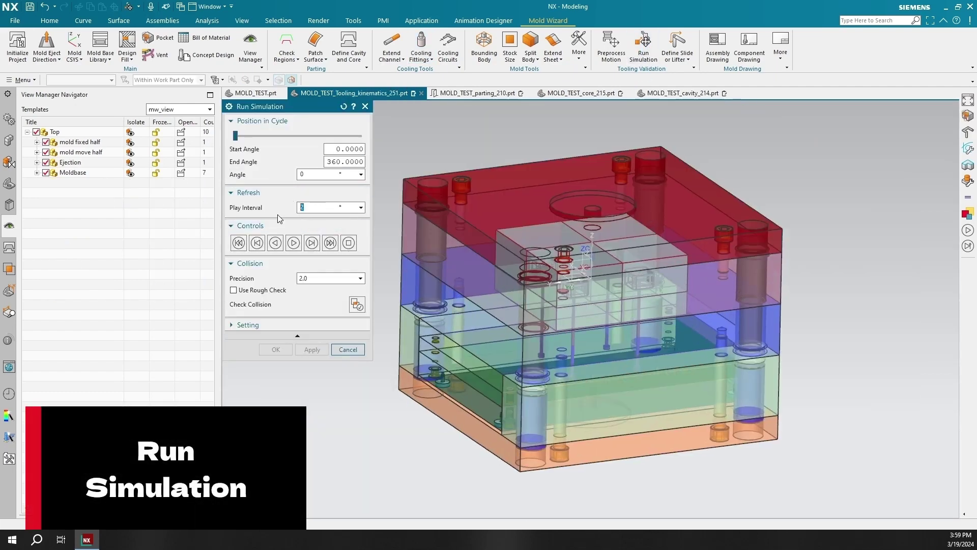
{"action": "type", "text": ".5"}
{"action": "key", "text": "Return"}
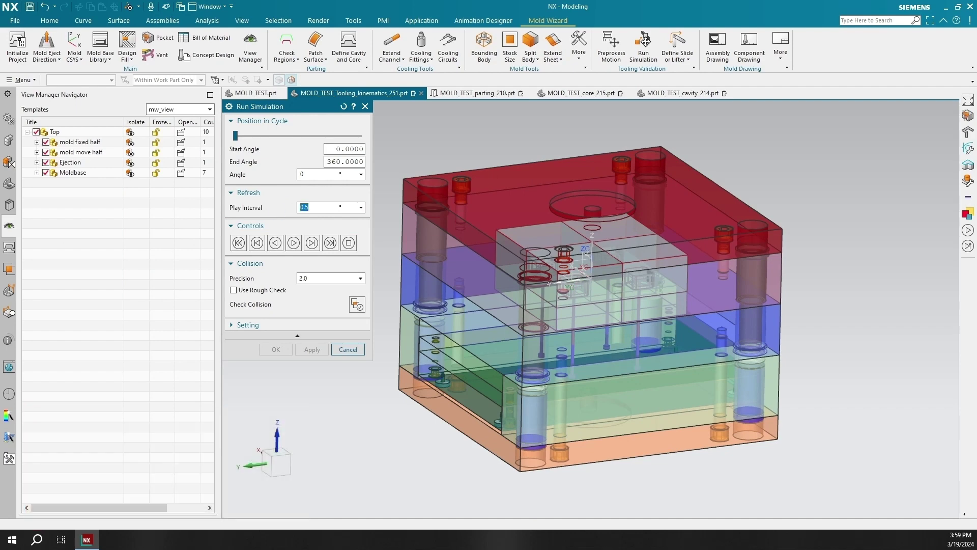
{"action": "left_click", "coordinate": [295, 244]}
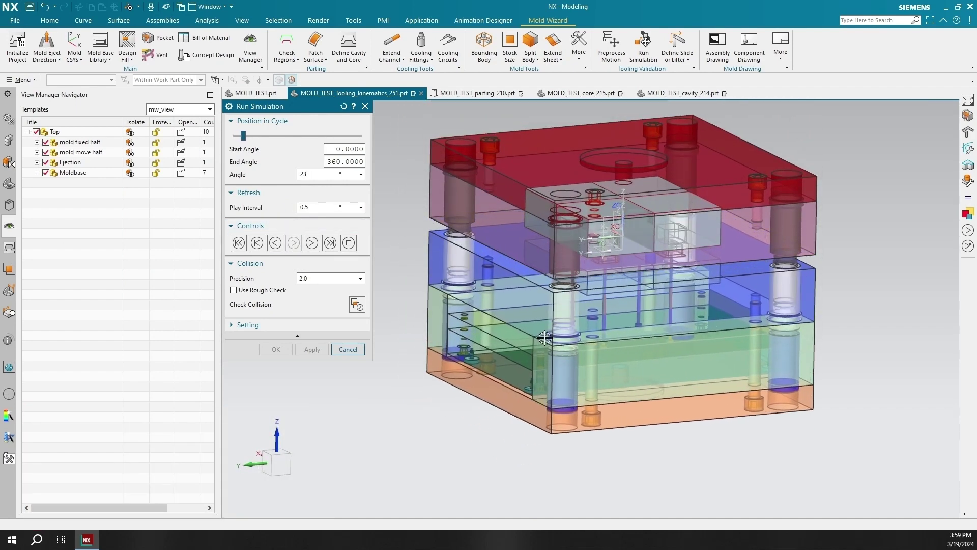
{"action": "scroll", "coordinate": [577, 324], "scroll_direction": "up", "scroll_amount": 3}
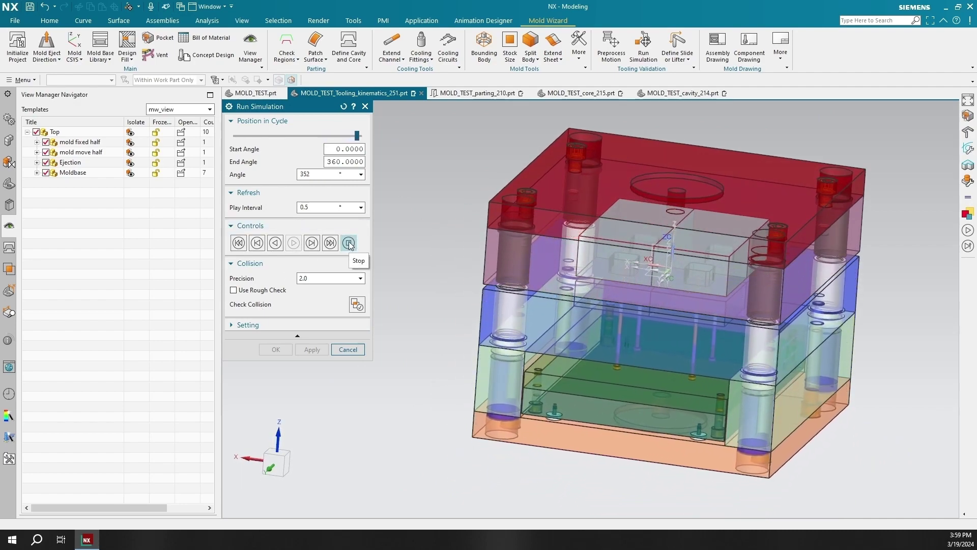
{"action": "left_click", "coordinate": [348, 349]}
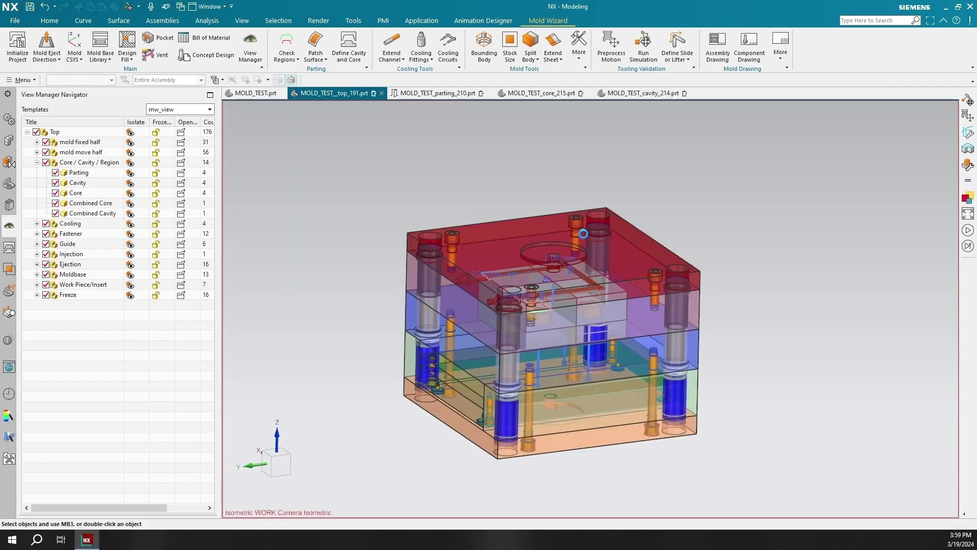
Mount the UM_PROD_BODY of one cavity to the PRODUCT motion in Preprocess Motion's Mount Component
{"action": "left_click", "coordinate": [610, 54]}
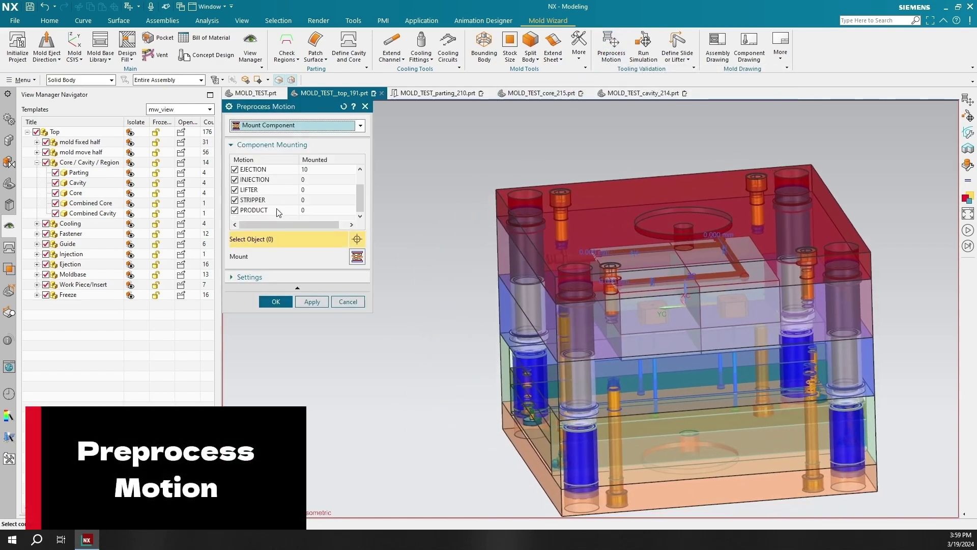
{"action": "left_click", "coordinate": [275, 209]}
{"action": "scroll", "coordinate": [672, 312], "scroll_direction": "up", "scroll_amount": 5}
{"action": "middle_click_drag", "start_coordinate": [672, 312], "coordinate": [634, 281]}
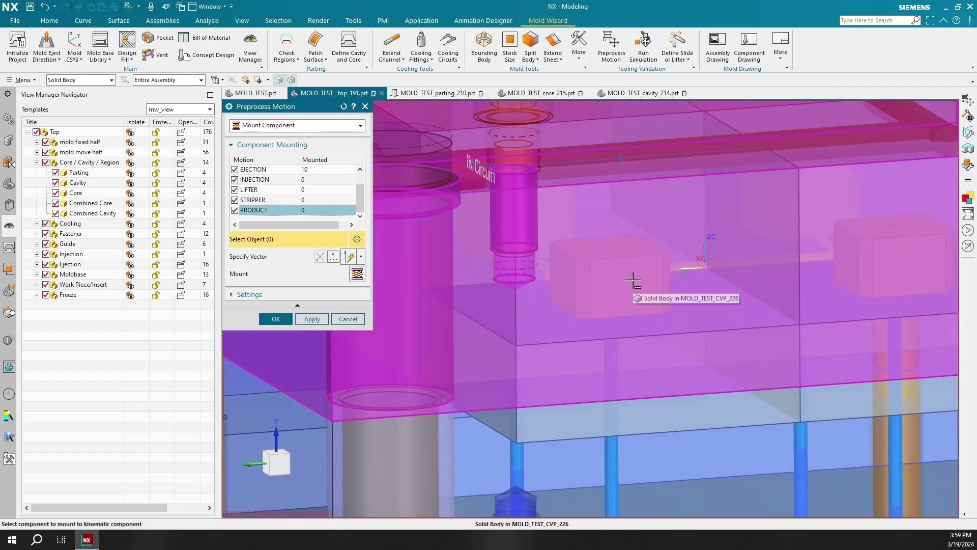
{"action": "left_click", "coordinate": [633, 281]}
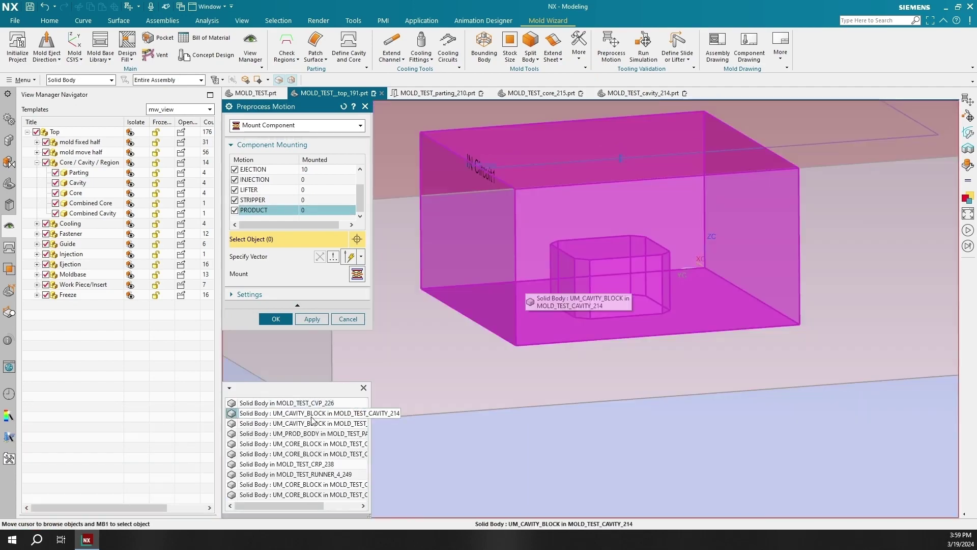
{"action": "left_click", "coordinate": [311, 433]}
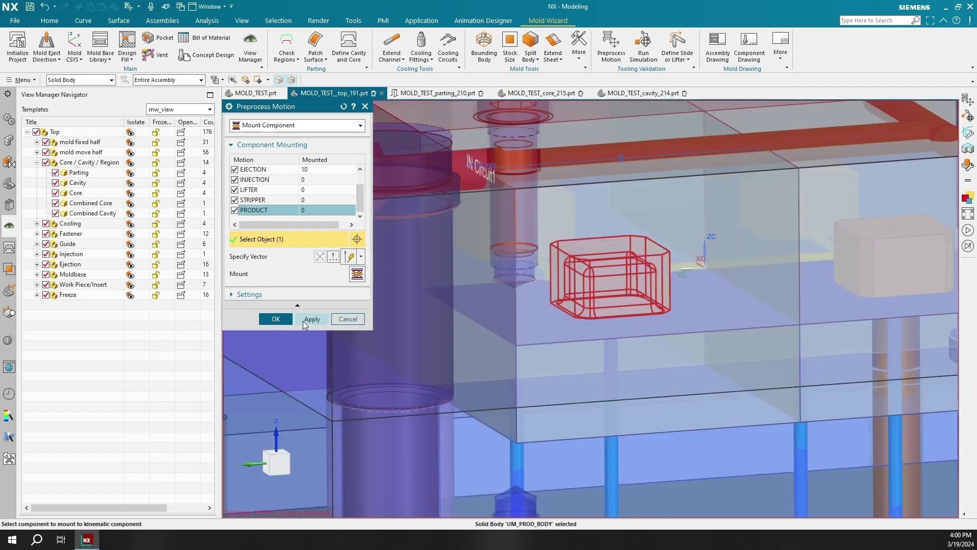
{"action": "left_click", "coordinate": [305, 320]}
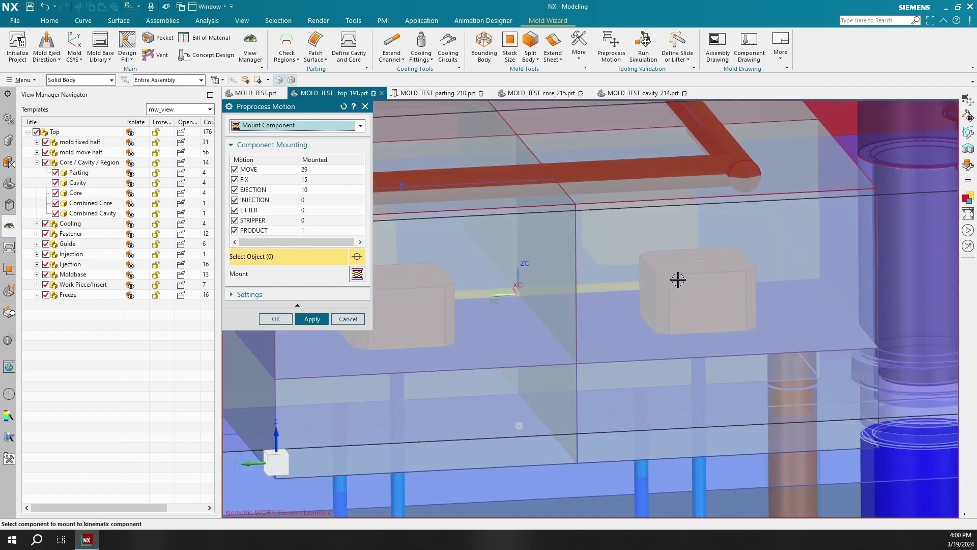
Add the UM_PROD_BODY of the adjacent second cavity to the PRODUCT motion and mount it
{"action": "left_click", "coordinate": [282, 231]}
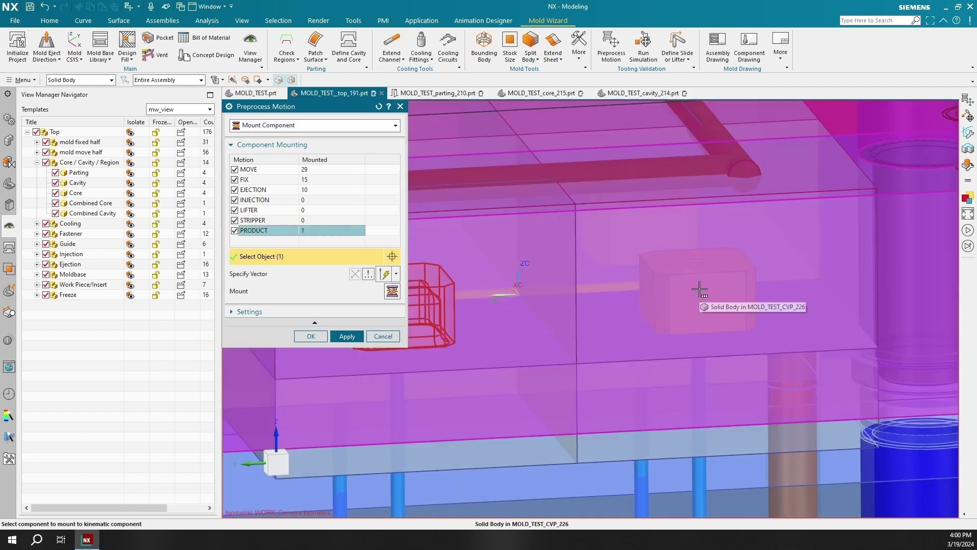
{"action": "left_click", "coordinate": [700, 289]}
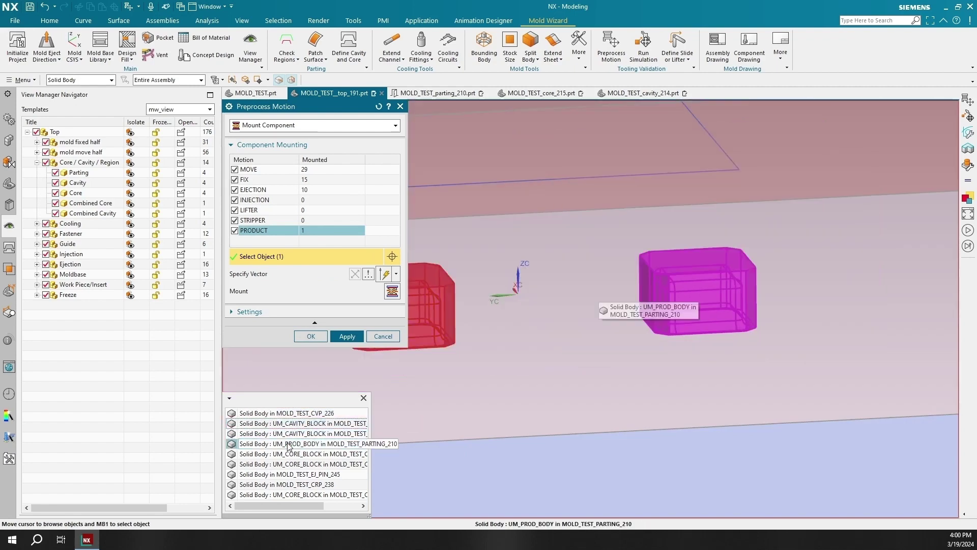
{"action": "left_click", "coordinate": [288, 445]}
{"action": "left_click", "coordinate": [347, 336]}
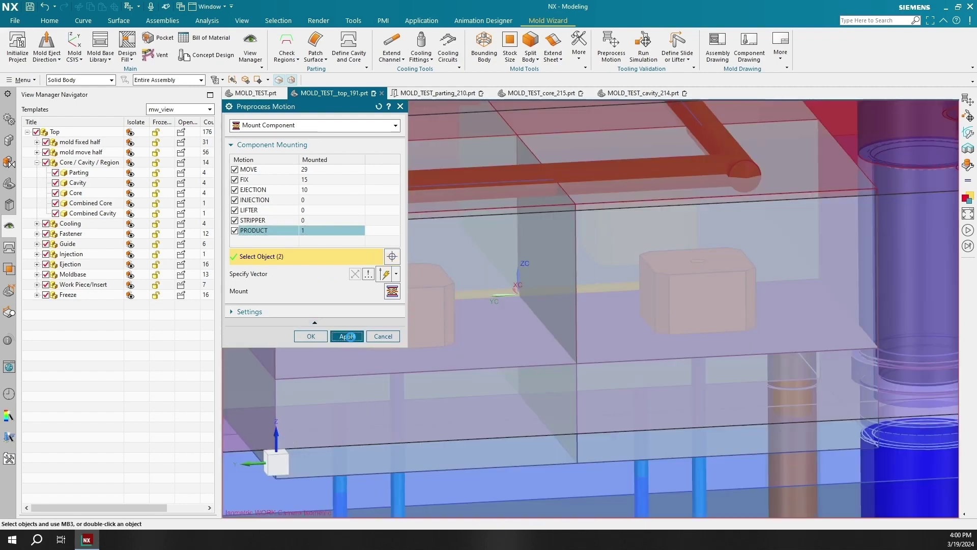
Mount the UM_PROD_BODY of a third cavity, on the mold's other side, to the PRODUCT motion and finish Preprocess Motion
{"action": "middle_click_drag", "start_coordinate": [545, 295], "coordinate": [745, 305]}
{"action": "left_click", "coordinate": [297, 231]}
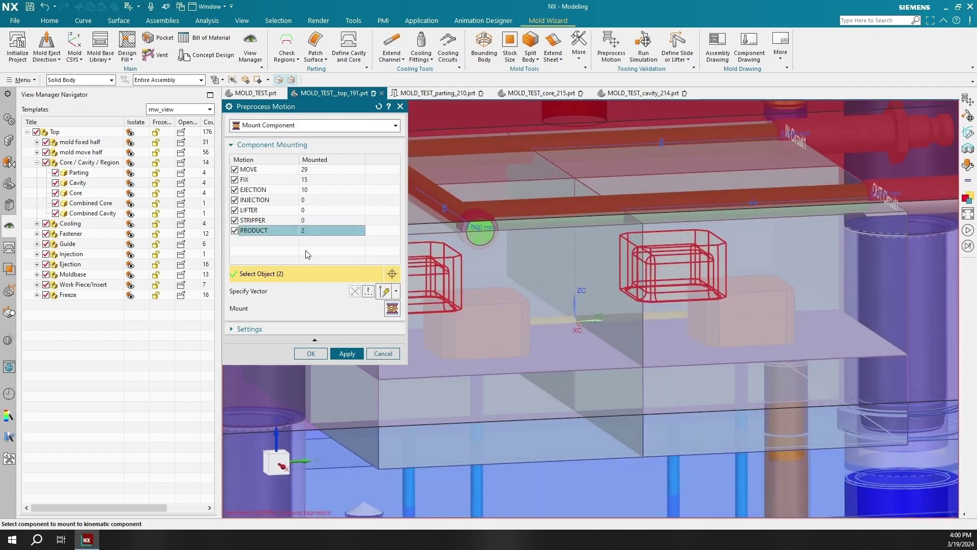
{"action": "left_click", "coordinate": [741, 306]}
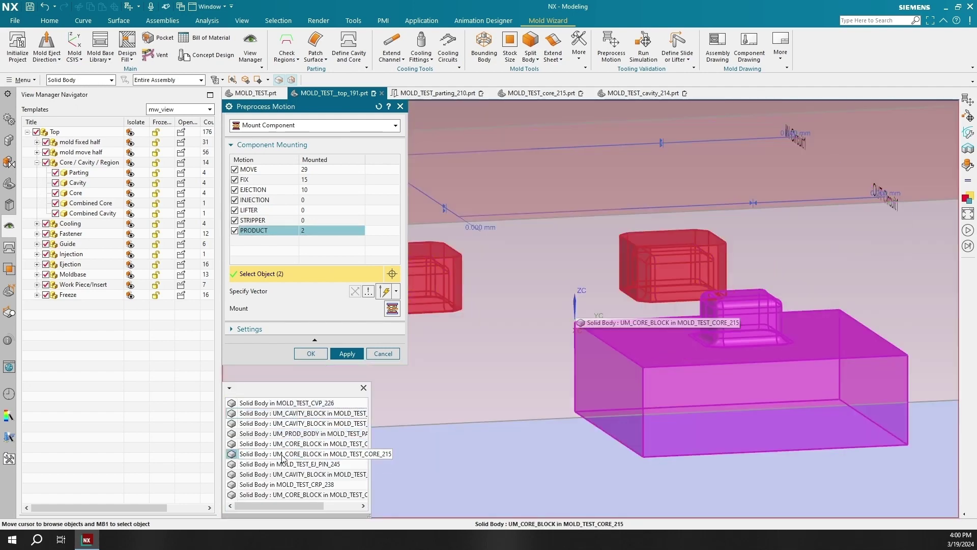
{"action": "left_click", "coordinate": [285, 434]}
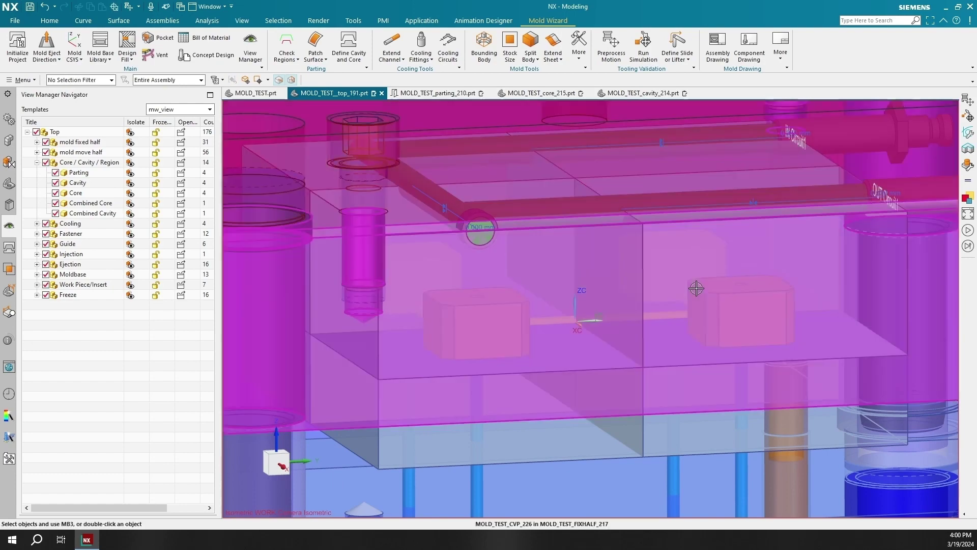
{"action": "scroll", "coordinate": [625, 281], "scroll_direction": "down", "scroll_amount": 4}
{"action": "middle_click_drag", "start_coordinate": [625, 271], "coordinate": [616, 279]}
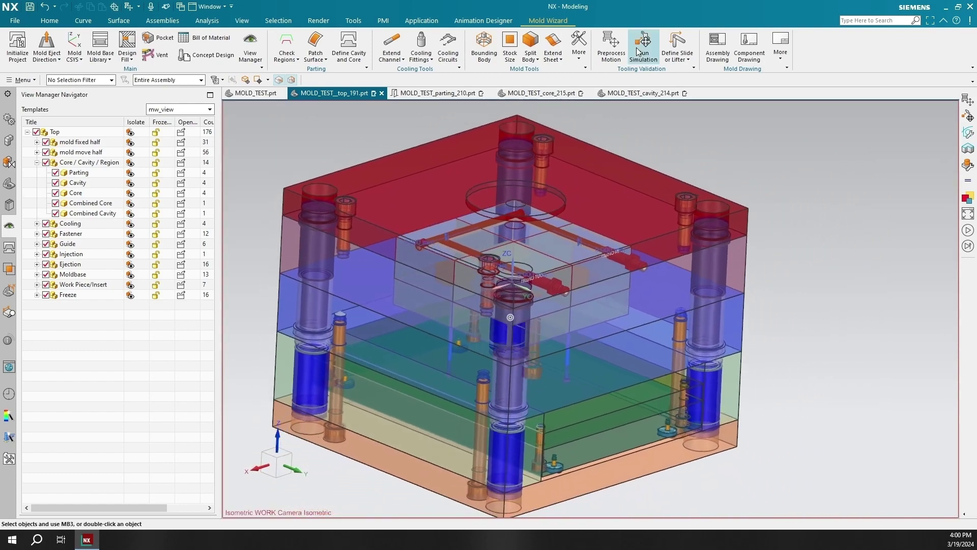
Run the tooling simulation again with a play interval of 0.5 and examine how the mounted product bodies eject from the cores
{"action": "left_click", "coordinate": [644, 45]}
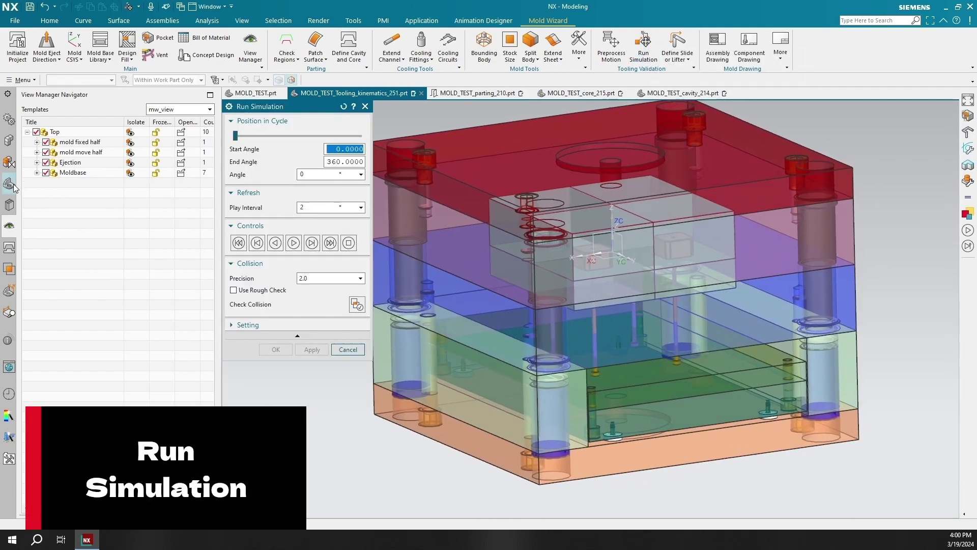
{"action": "left_click", "coordinate": [8, 141]}
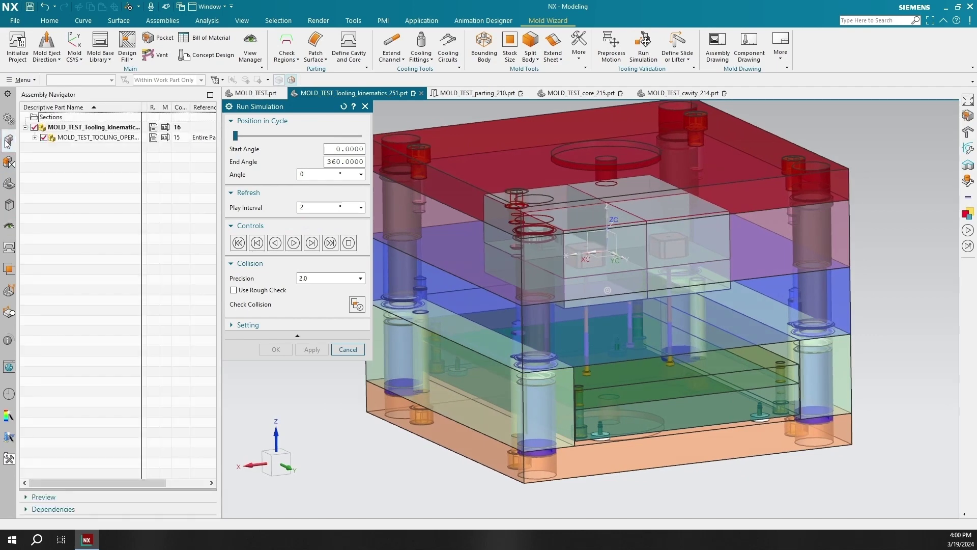
{"action": "left_click", "coordinate": [8, 185]}
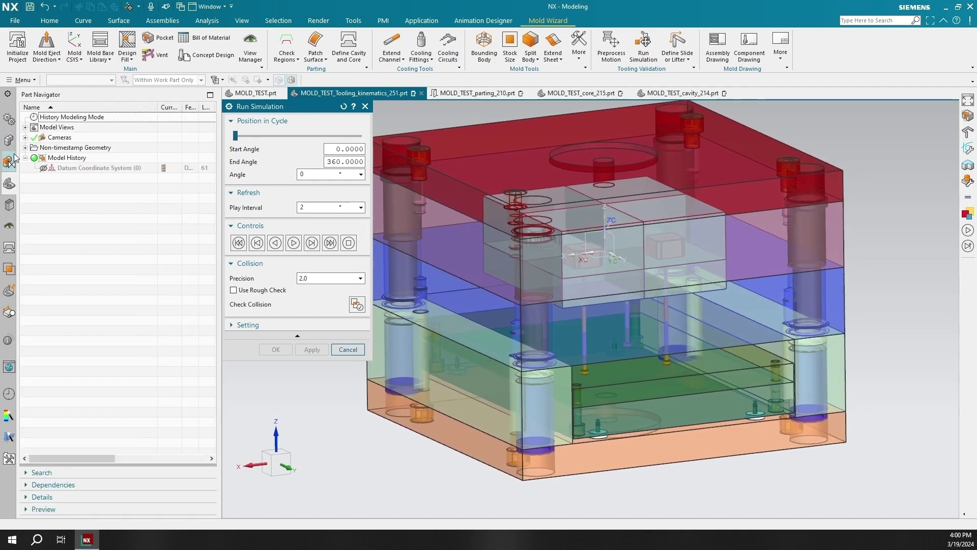
{"action": "left_click", "coordinate": [11, 229]}
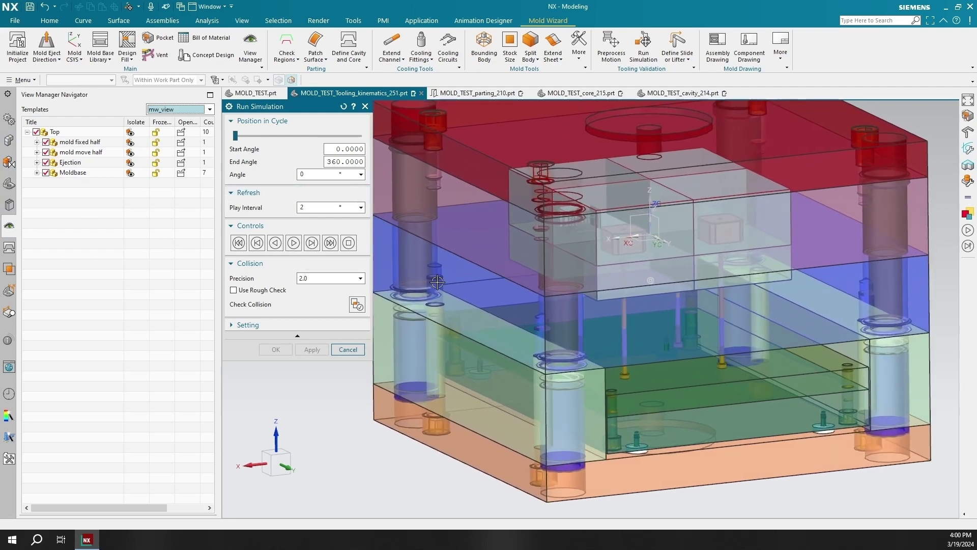
{"action": "left_click", "coordinate": [296, 208]}
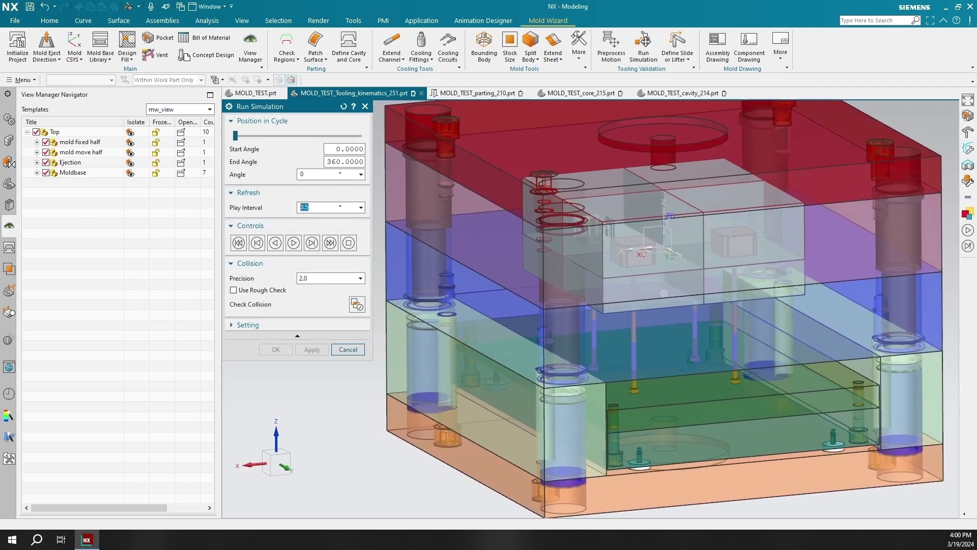
{"action": "left_click", "coordinate": [293, 242]}
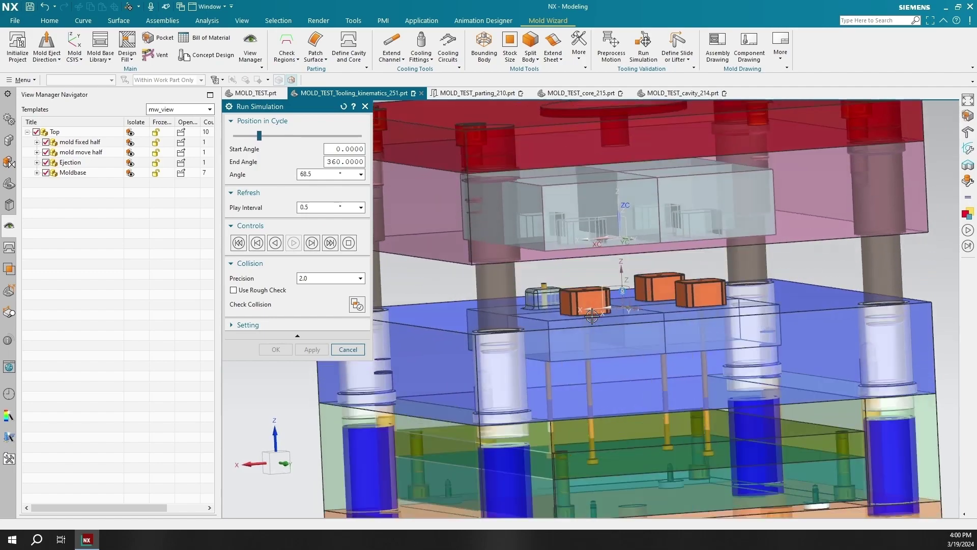
{"action": "middle_click_drag", "start_coordinate": [591, 332], "coordinate": [583, 318]}
{"action": "scroll", "coordinate": [583, 318], "scroll_direction": "down", "scroll_amount": 1}
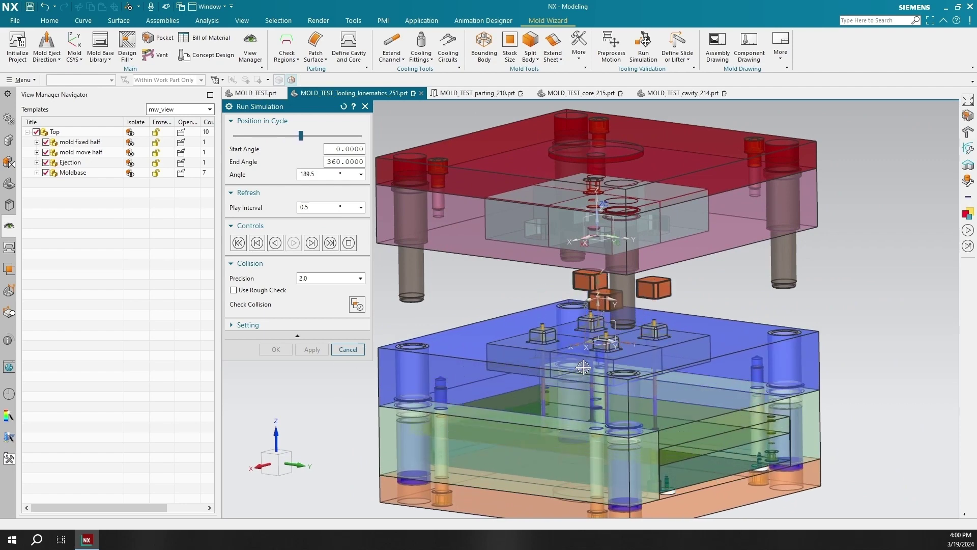
{"action": "middle_click_drag", "start_coordinate": [253, 396], "coordinate": [265, 422]}
{"action": "scroll", "coordinate": [695, 287], "scroll_direction": "up", "scroll_amount": 2}
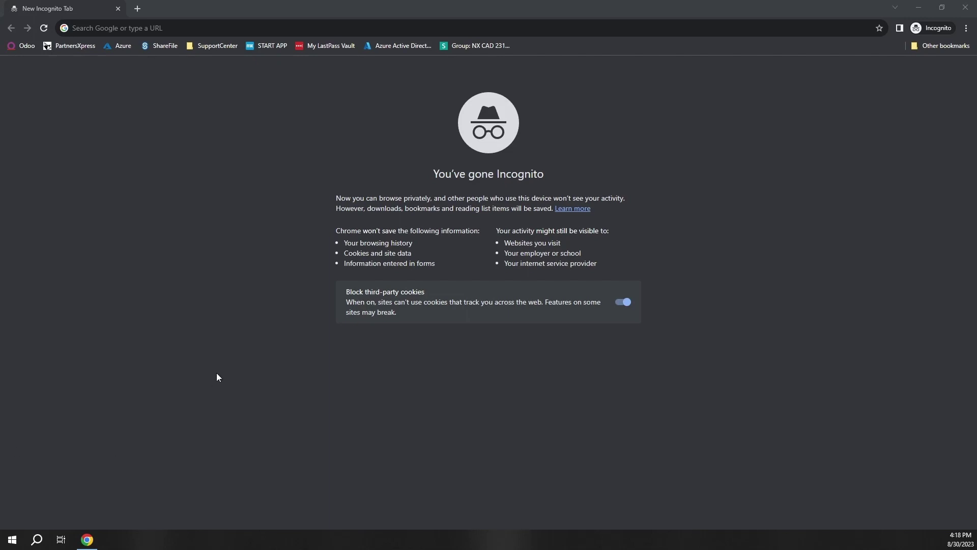
In the Chrome browser, go to camlogic.com and open the site's Contact page
{"action": "left_click", "coordinate": [238, 28]}
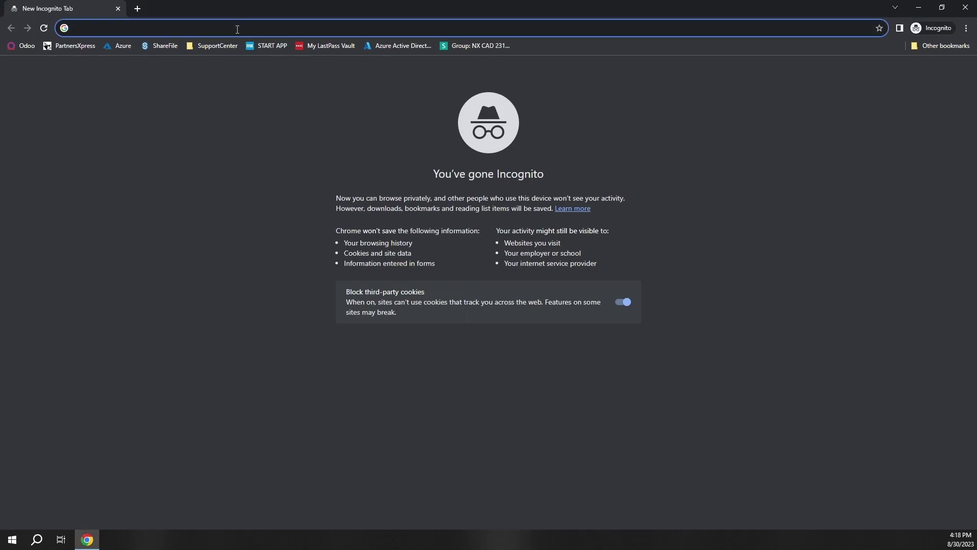
{"action": "type", "text": "camlogi"}
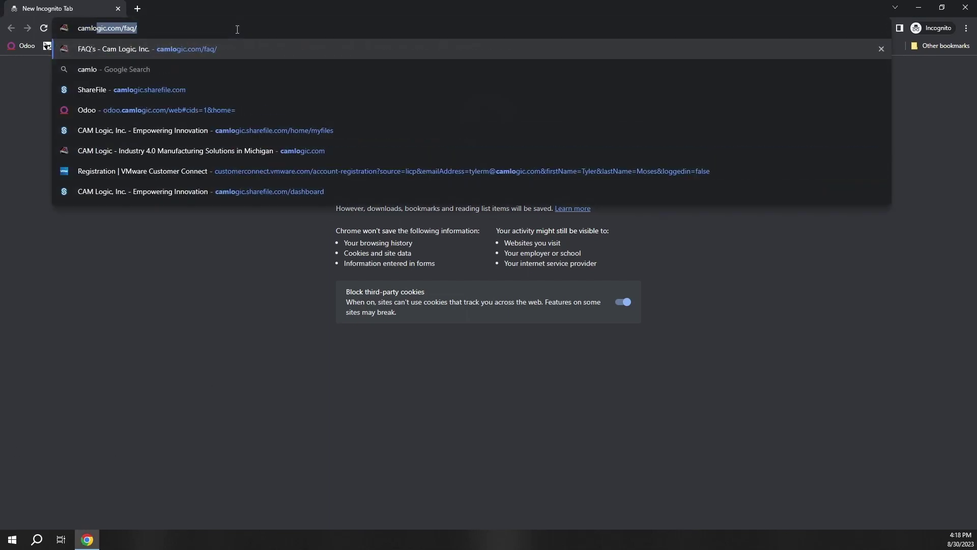
{"action": "type", "text": "c.com"}
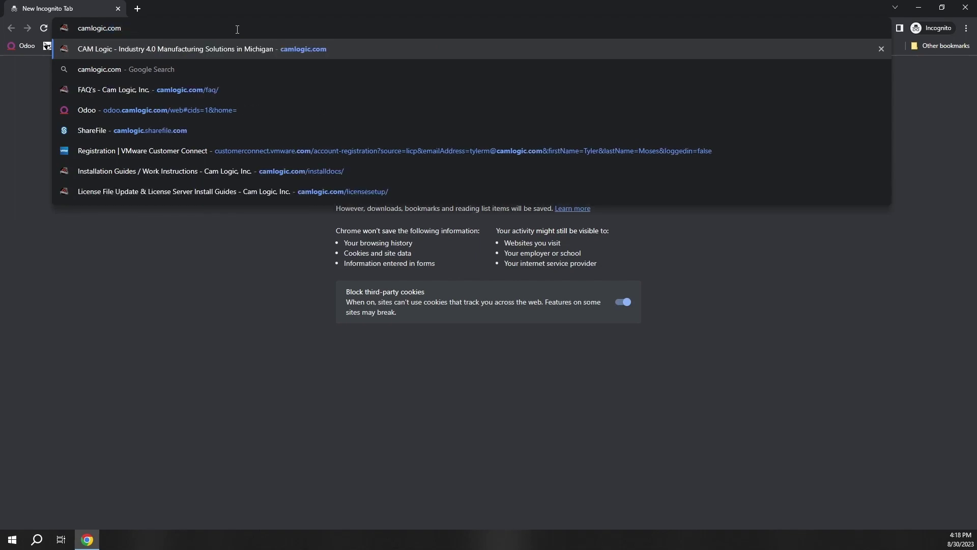
{"action": "key", "text": "Return"}
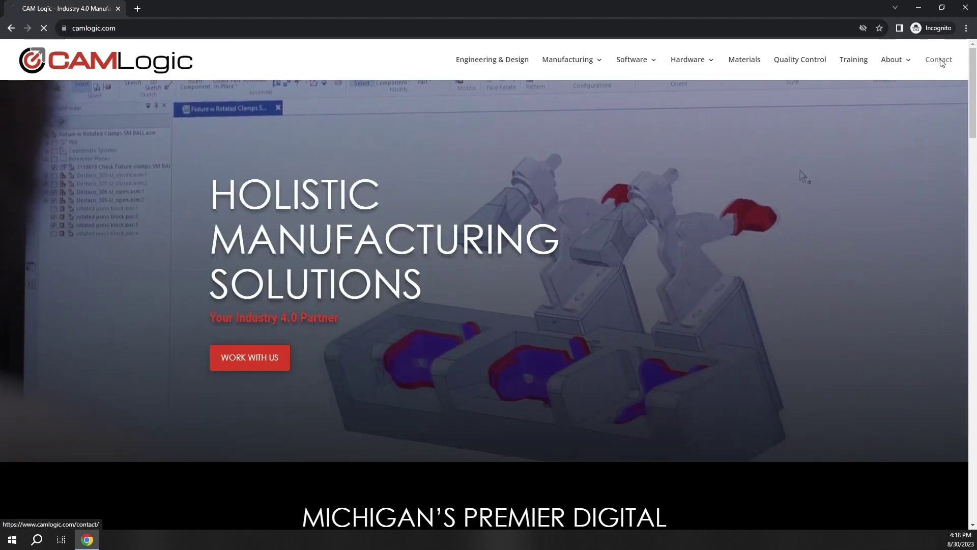
{"action": "left_click", "coordinate": [941, 60]}
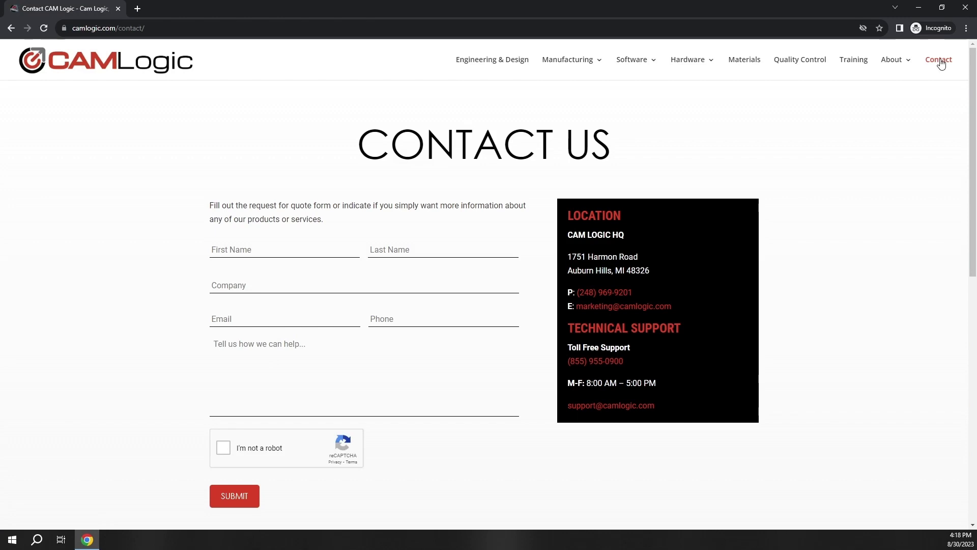